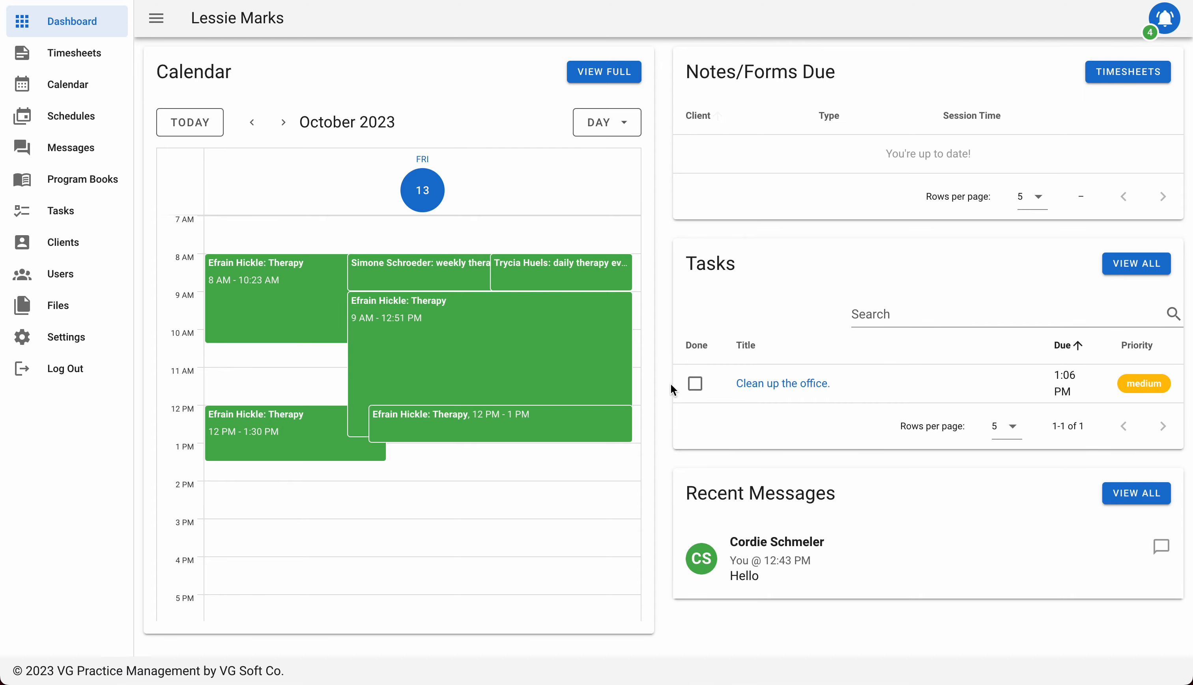
- View the details of the "Clean up the office." task and of the 9 AM - 12:51 PM therapy event, closing each one
{"action": "left_click", "coordinate": [800, 383]}
{"action": "left_click", "coordinate": [759, 269]}
{"action": "left_click", "coordinate": [477, 321]}
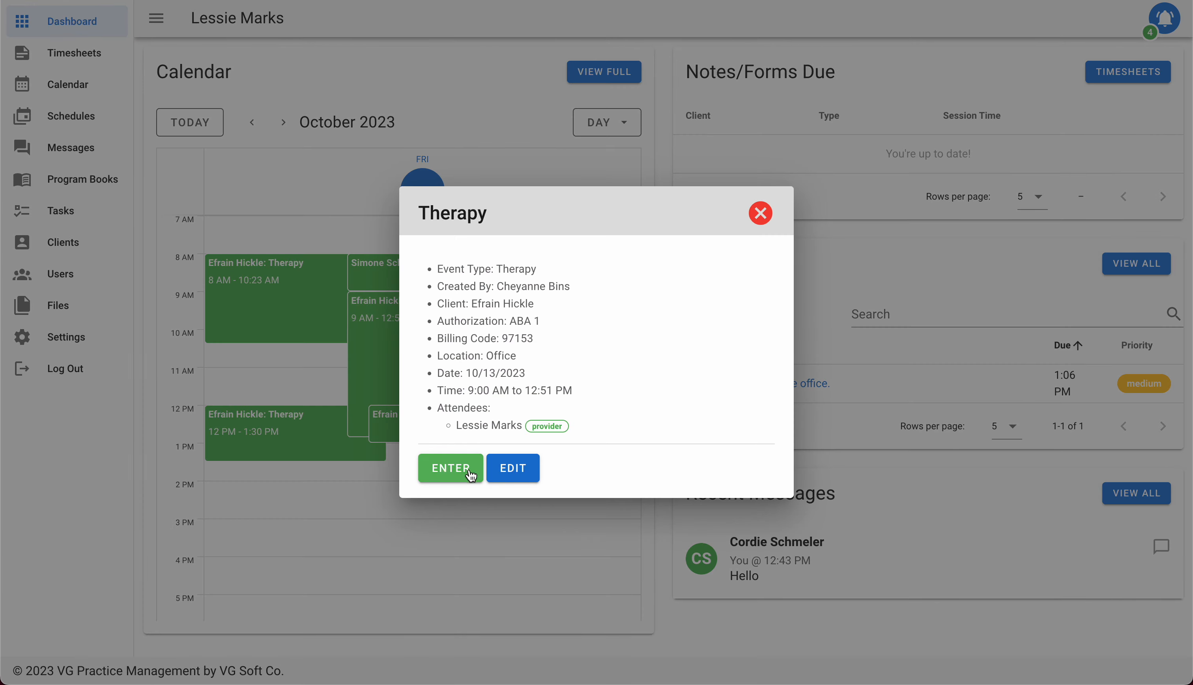
{"action": "left_click", "coordinate": [760, 213]}
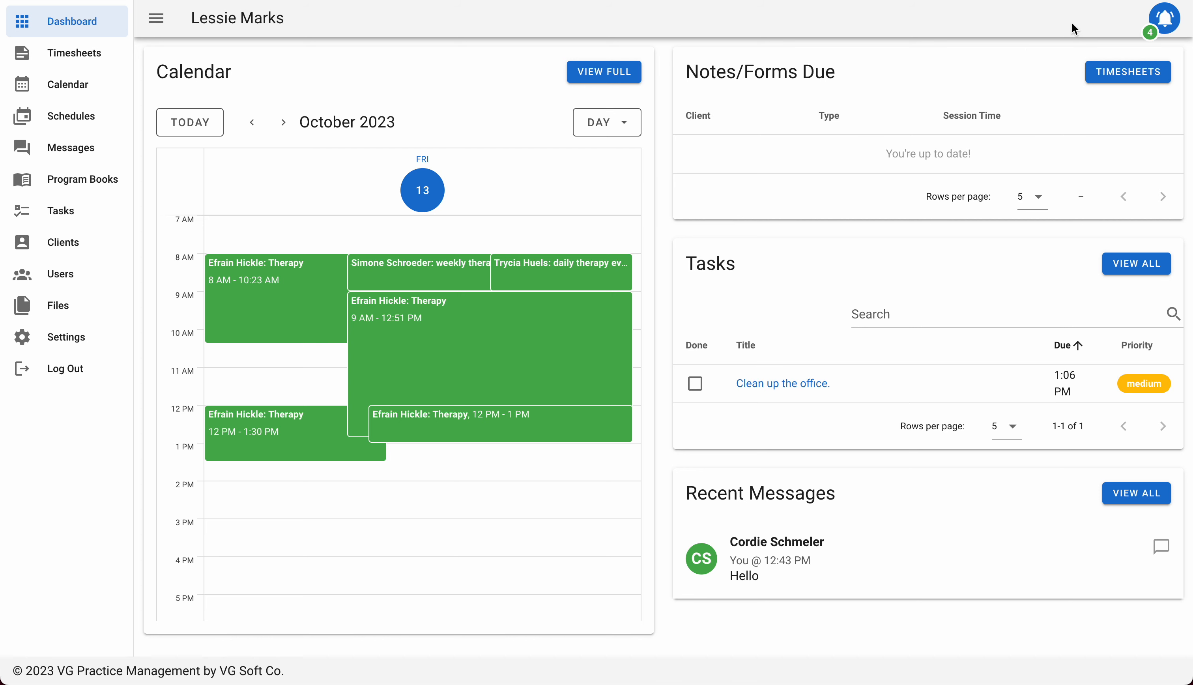
- Review today's notifications and close the list
{"action": "left_click", "coordinate": [1169, 28]}
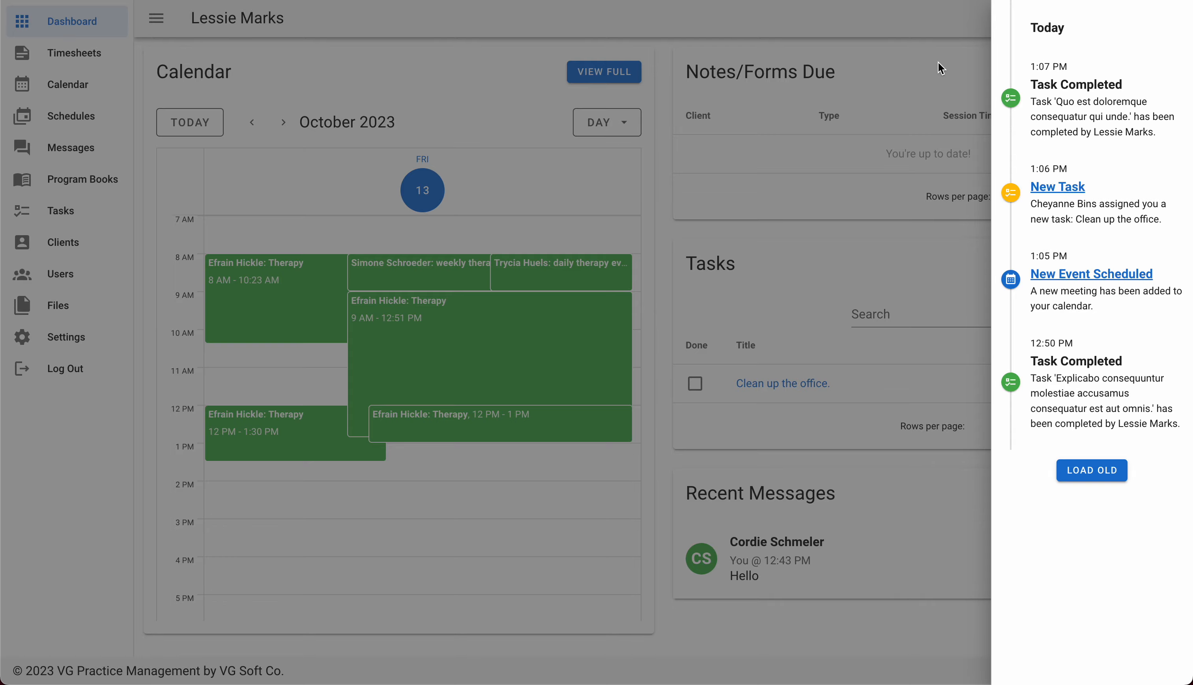
{"action": "left_click", "coordinate": [899, 71]}
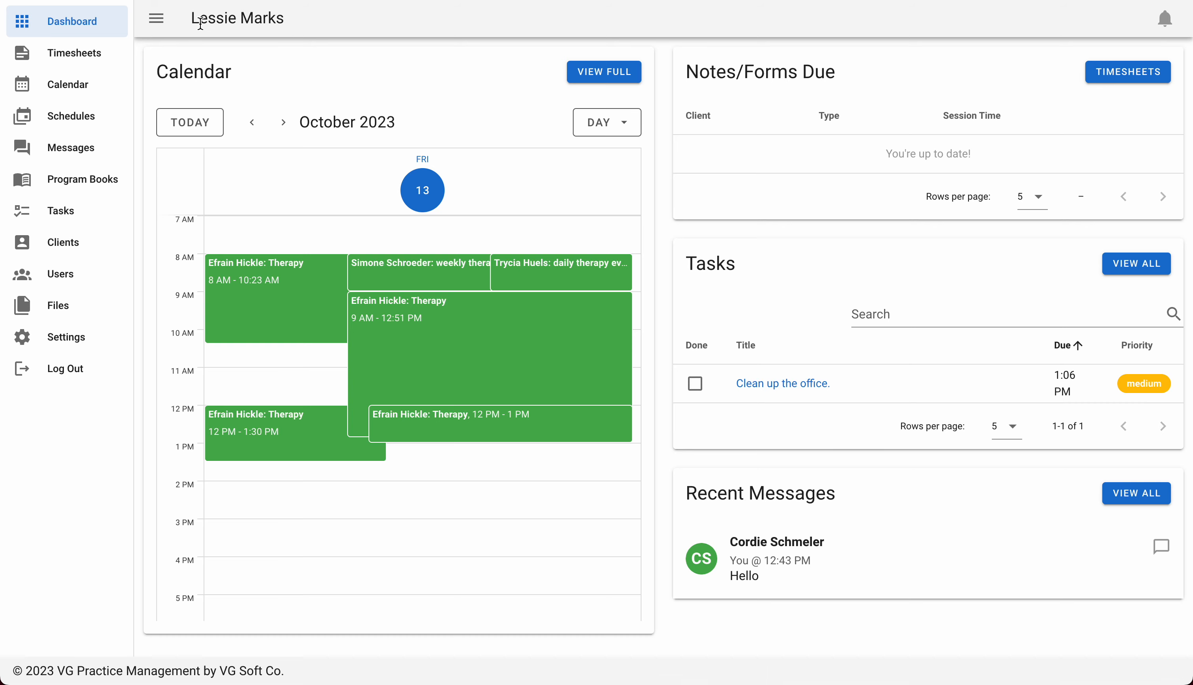
- In today's timesheet, set the travel time of the 9:00 AM therapy session to 10 minutes
{"action": "left_click", "coordinate": [70, 57]}
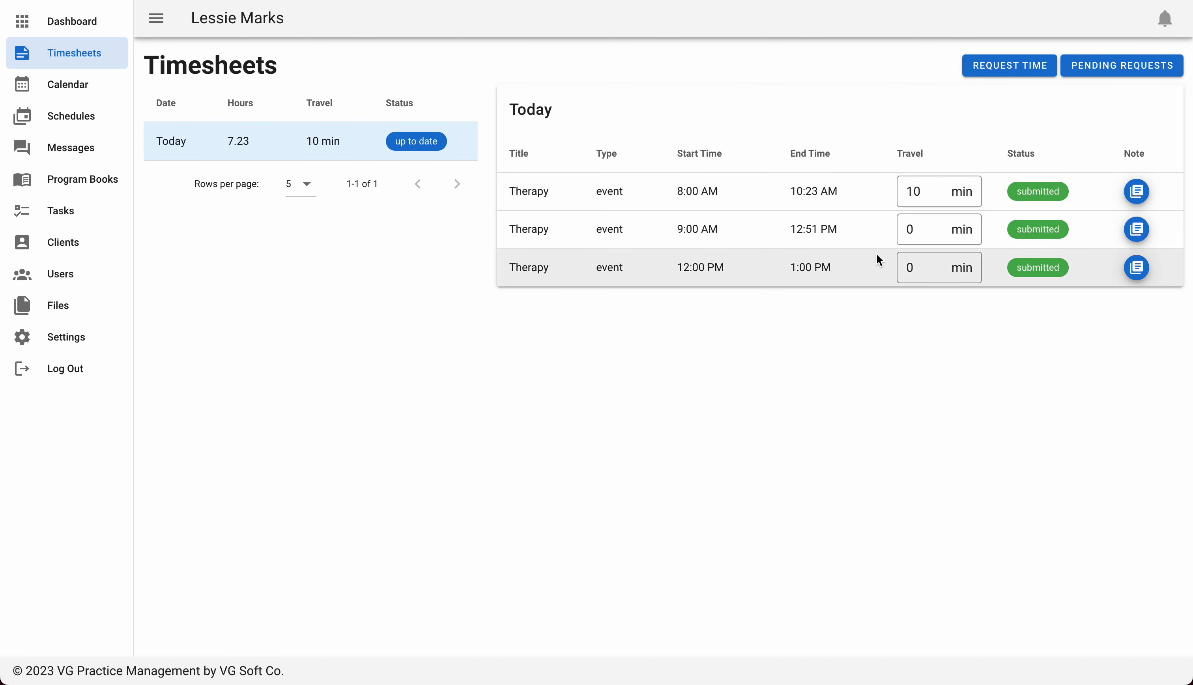
{"action": "left_click", "coordinate": [906, 230]}
{"action": "type", "text": "1"}
{"action": "left_click", "coordinate": [915, 360]}
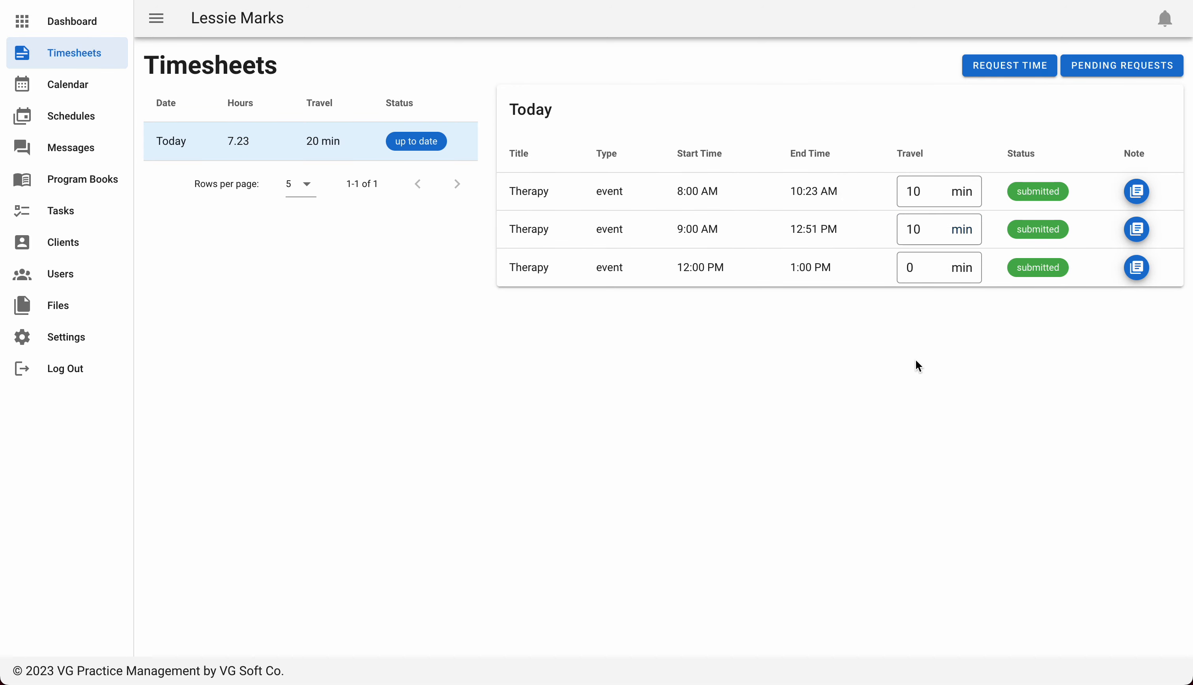
- Read through the session note of the 9:00 AM therapy session and close it
{"action": "left_click", "coordinate": [1137, 231]}
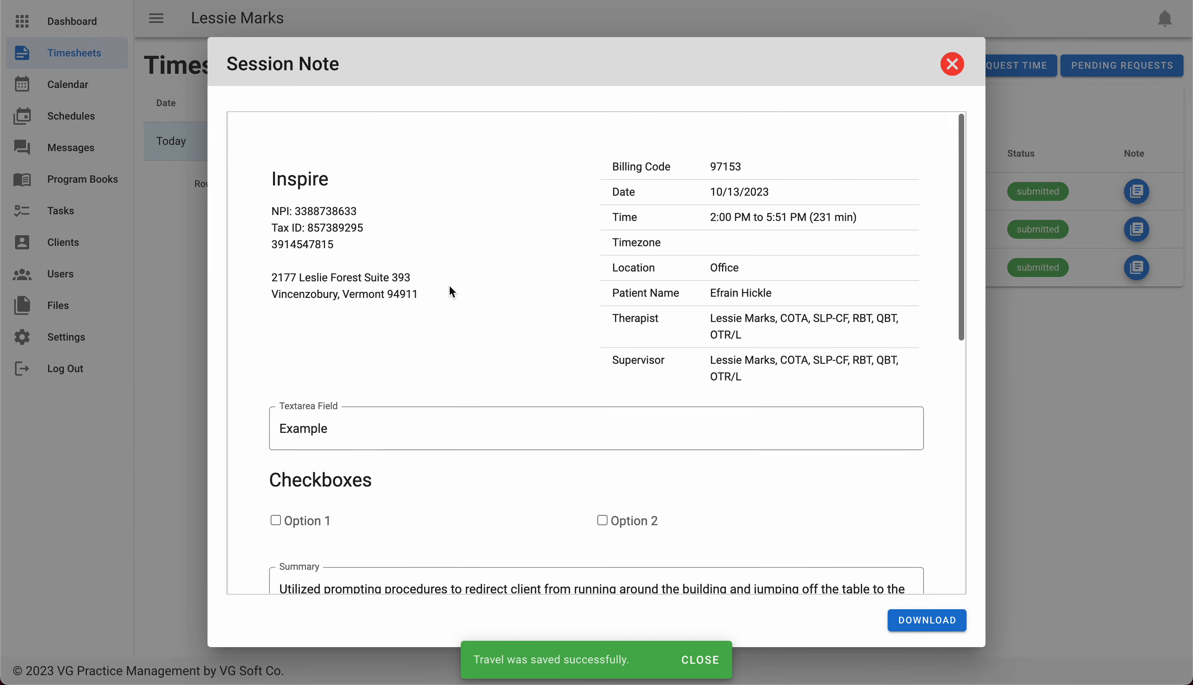
{"action": "scroll", "coordinate": [449, 285], "scroll_direction": "down", "scroll_amount": 15}
{"action": "scroll", "coordinate": [573, 444], "scroll_direction": "up", "scroll_amount": 15}
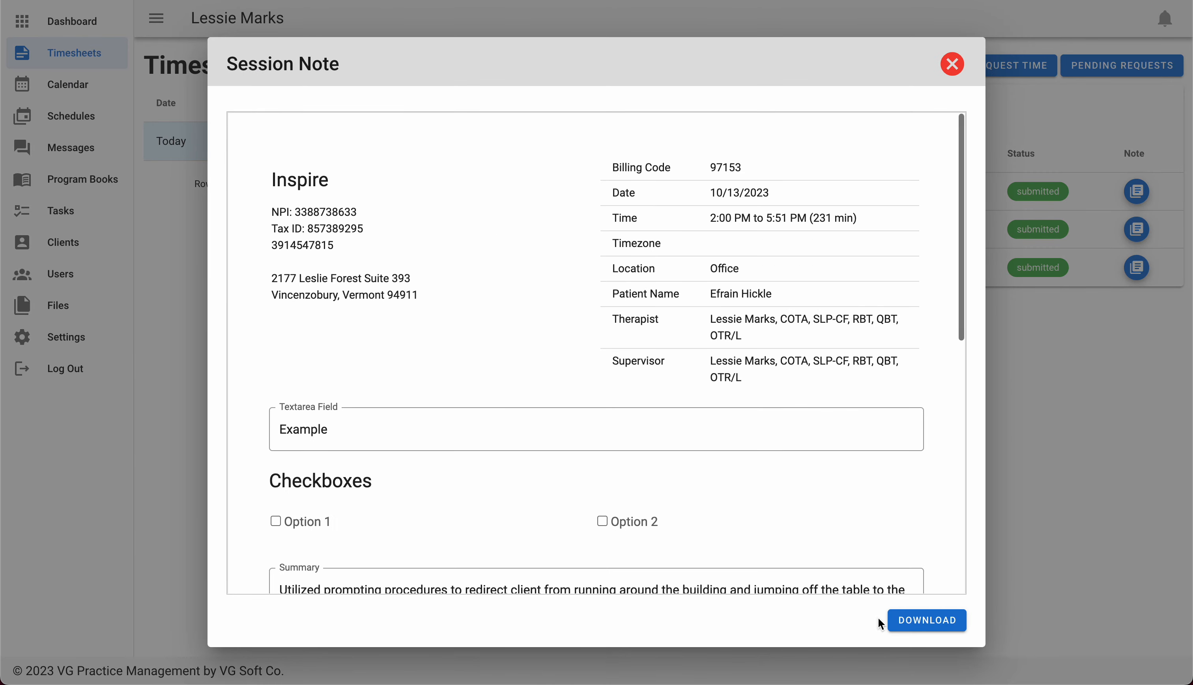
{"action": "left_click", "coordinate": [952, 64]}
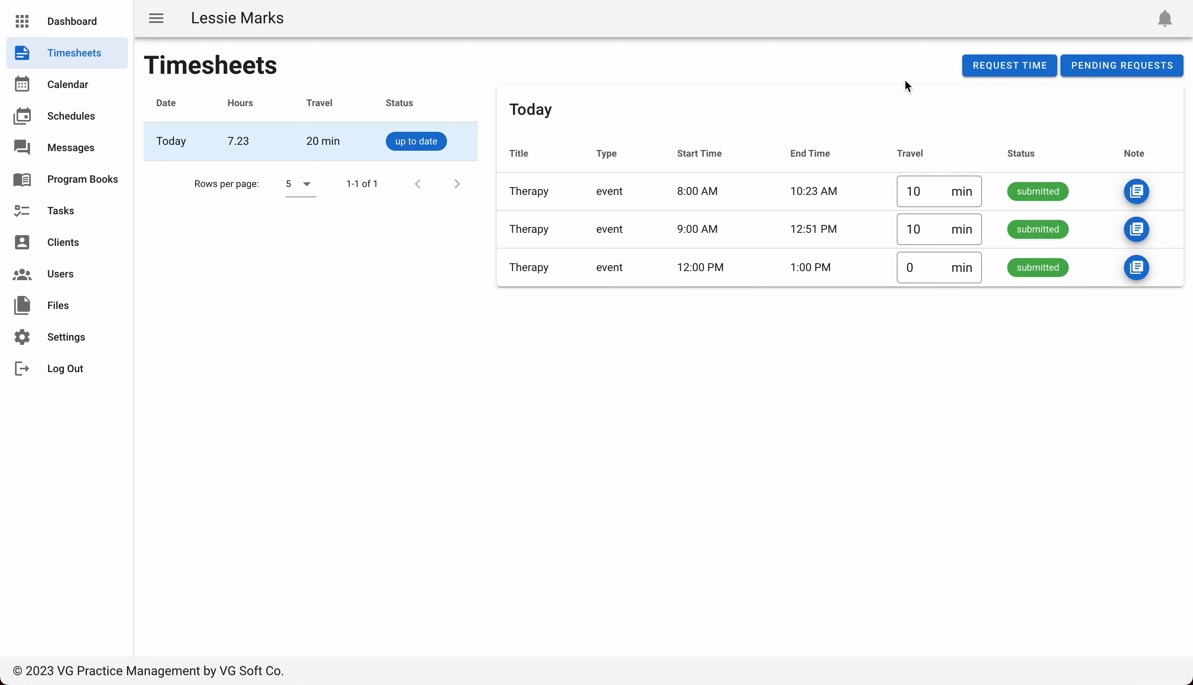
- Examine the time request form with the Admin and Paid Time Off event types, and close it without submitting
{"action": "left_click", "coordinate": [996, 66]}
{"action": "left_click", "coordinate": [634, 189]}
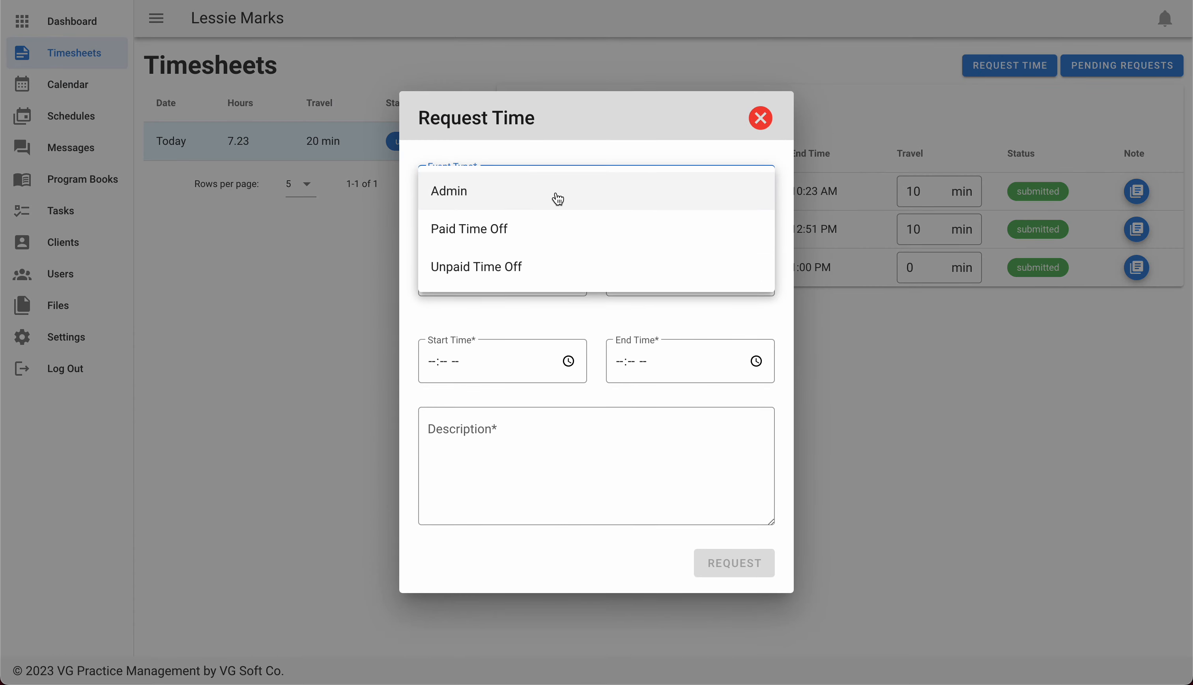
{"action": "left_click", "coordinate": [557, 198]}
{"action": "left_click", "coordinate": [658, 216]}
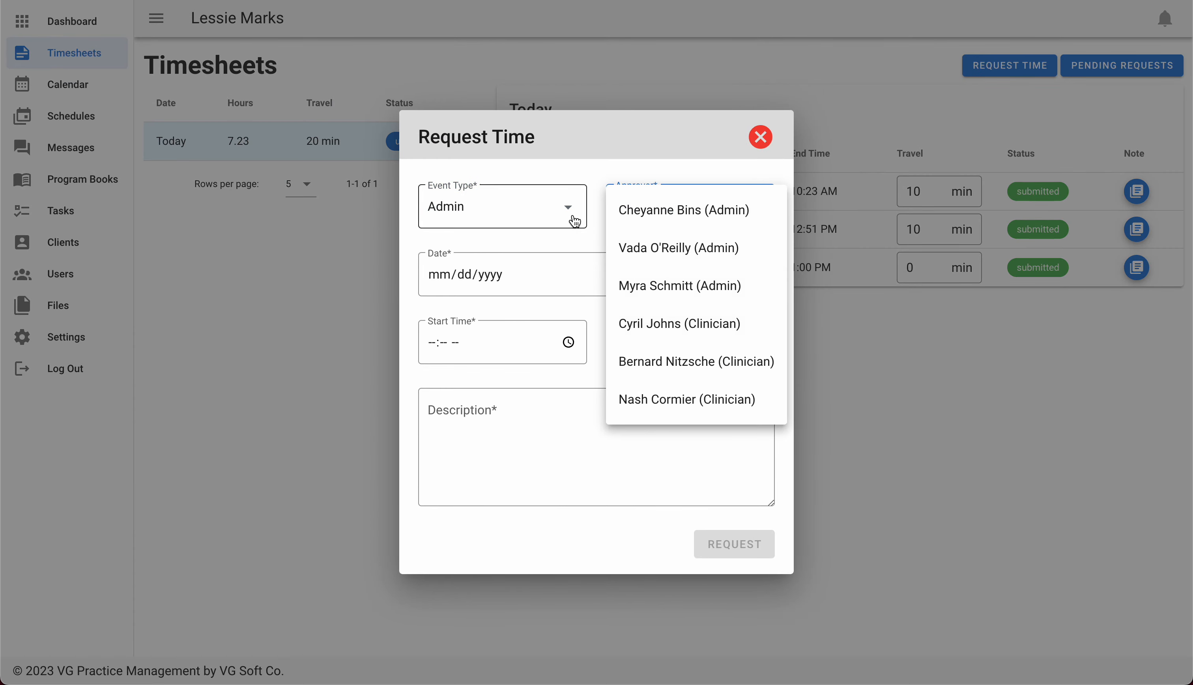
{"action": "left_click", "coordinate": [525, 207]}
{"action": "left_click", "coordinate": [479, 248]}
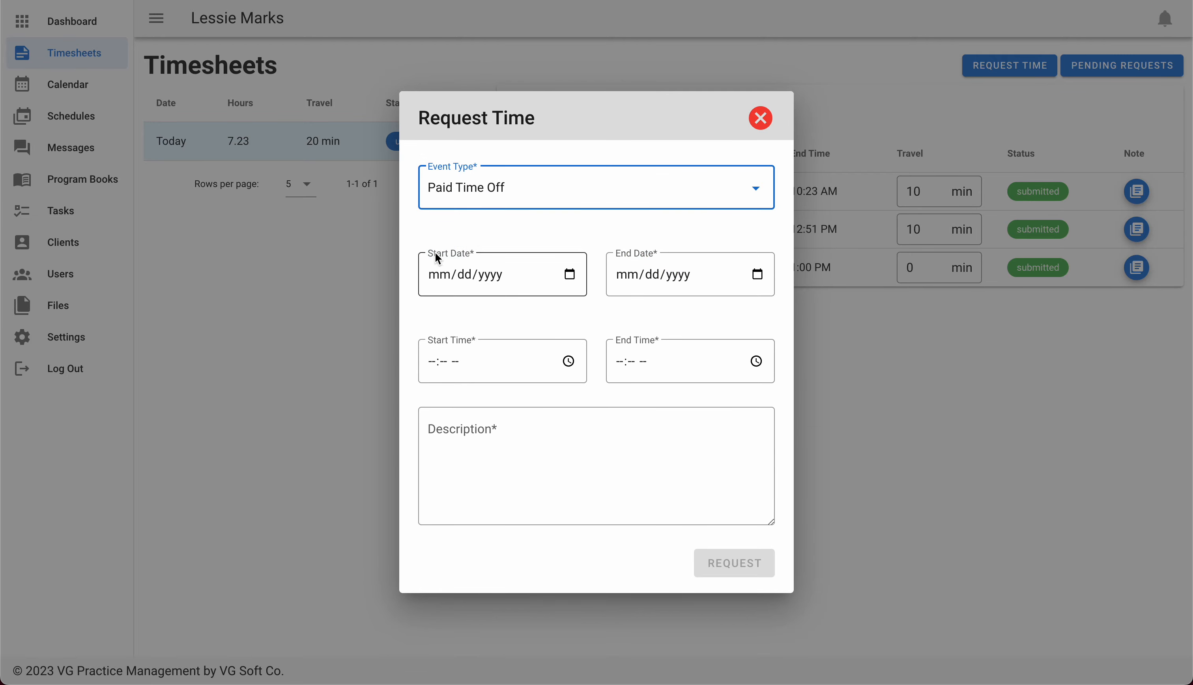
{"action": "left_click", "coordinate": [760, 120]}
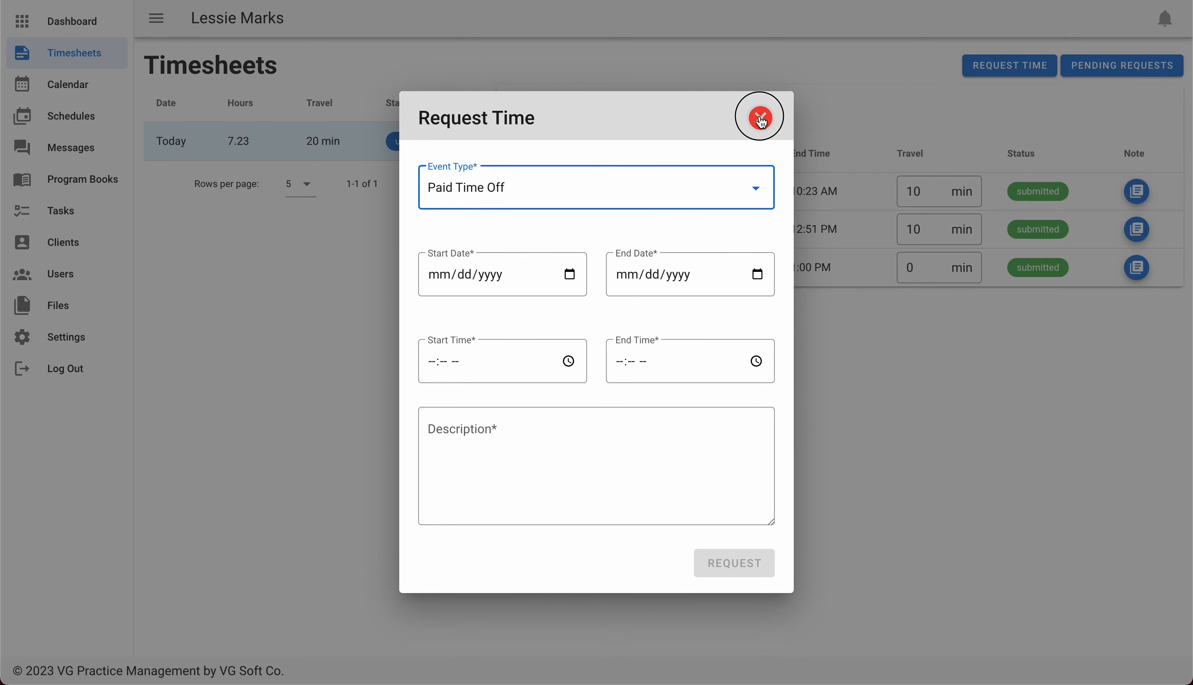
- Review the pending time requests and close the list
{"action": "left_click", "coordinate": [1131, 71]}
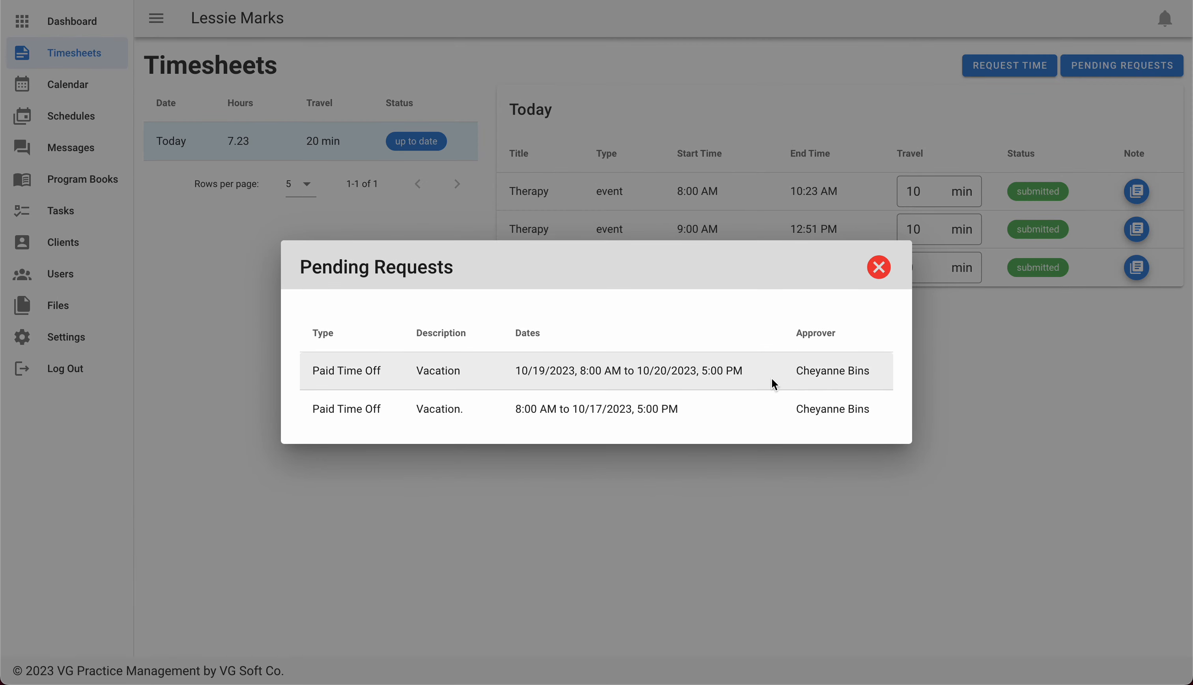
{"action": "left_click", "coordinate": [879, 268]}
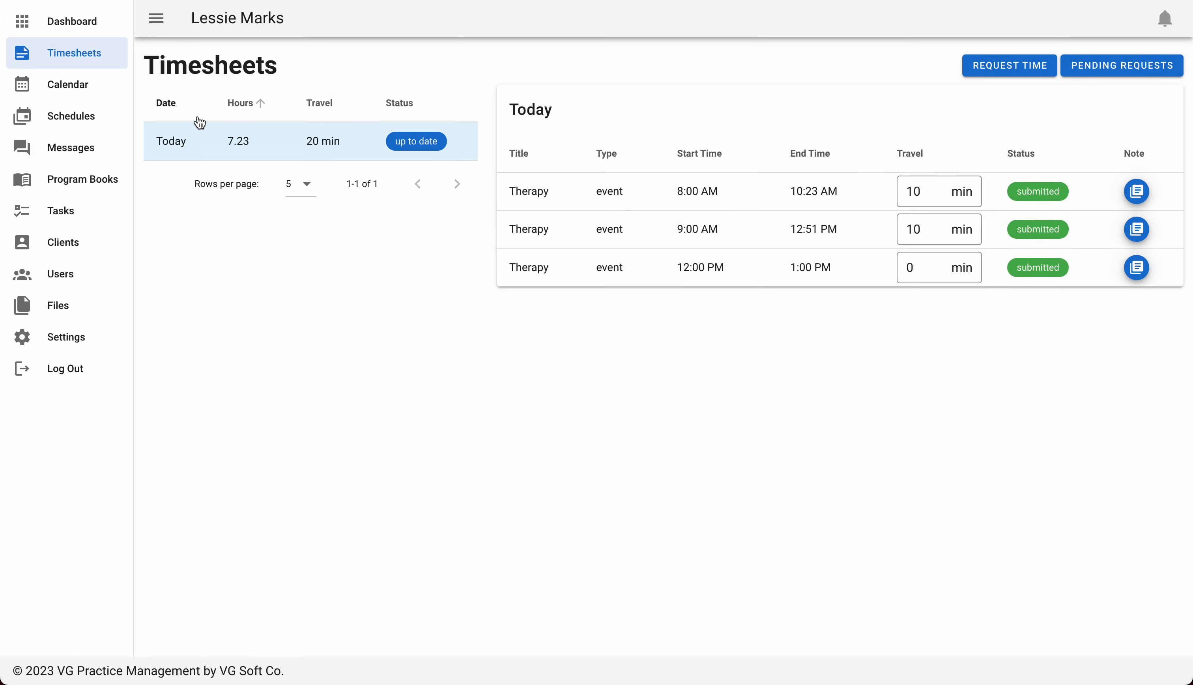
- Examine the calendar's new event form with the type set to Meeting, and close it without creating the event
{"action": "left_click", "coordinate": [87, 90]}
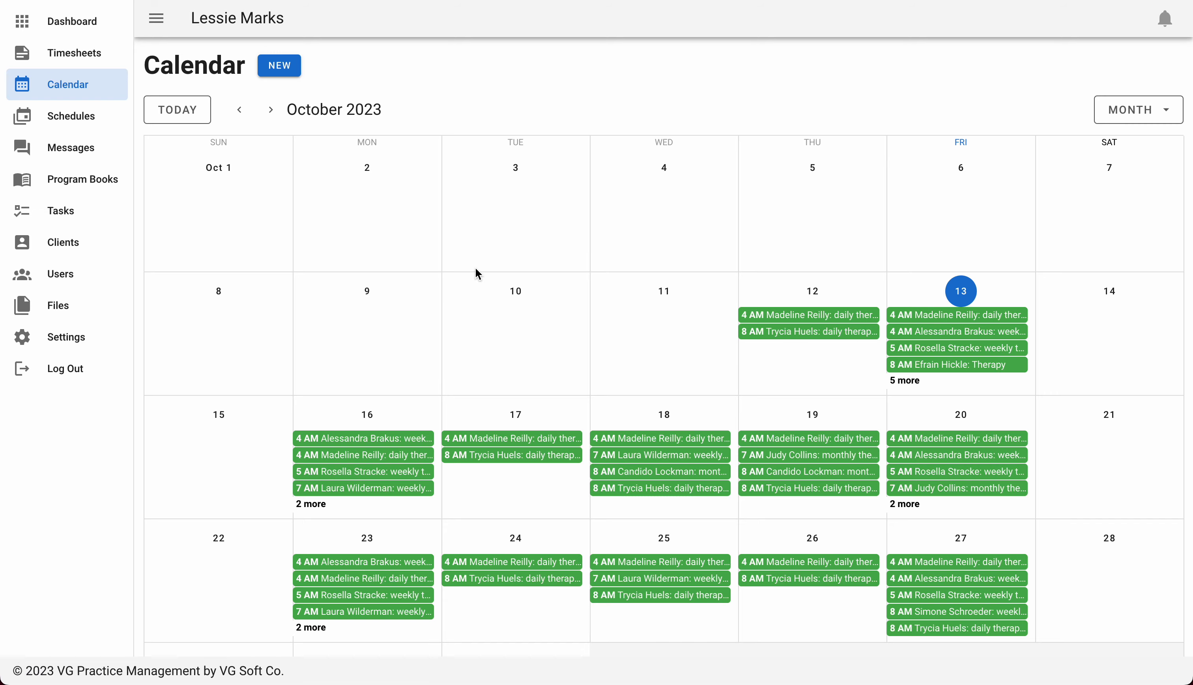
{"action": "left_click", "coordinate": [279, 71]}
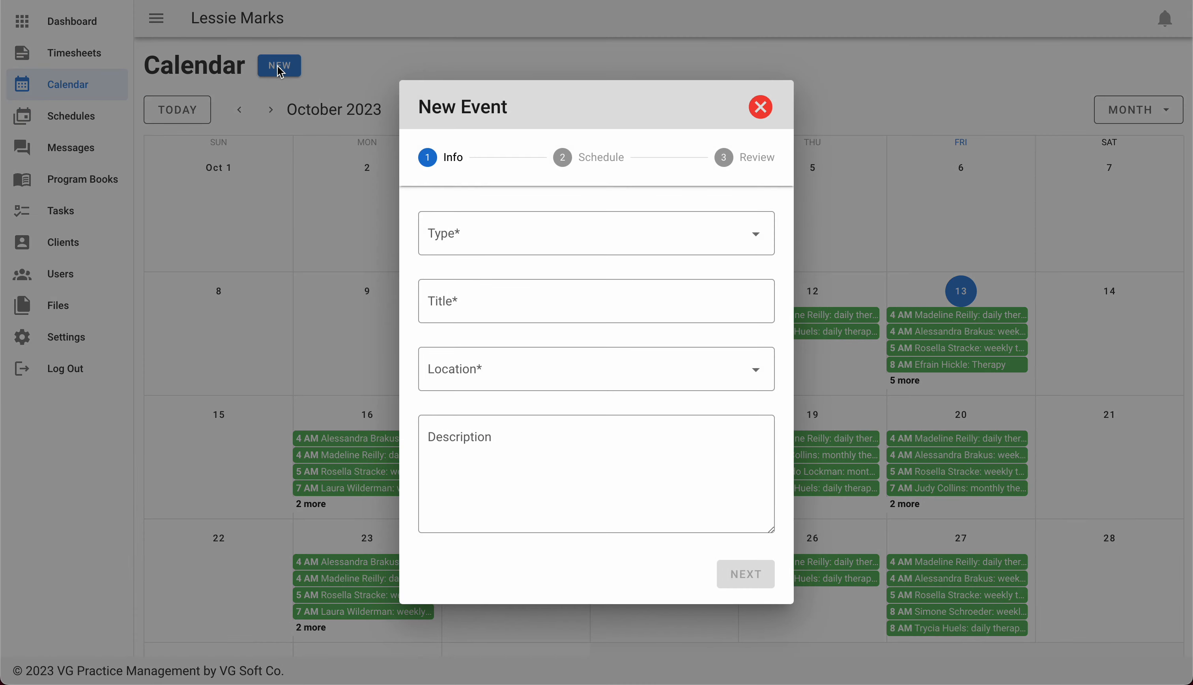
{"action": "left_click", "coordinate": [572, 243]}
{"action": "left_click", "coordinate": [525, 237]}
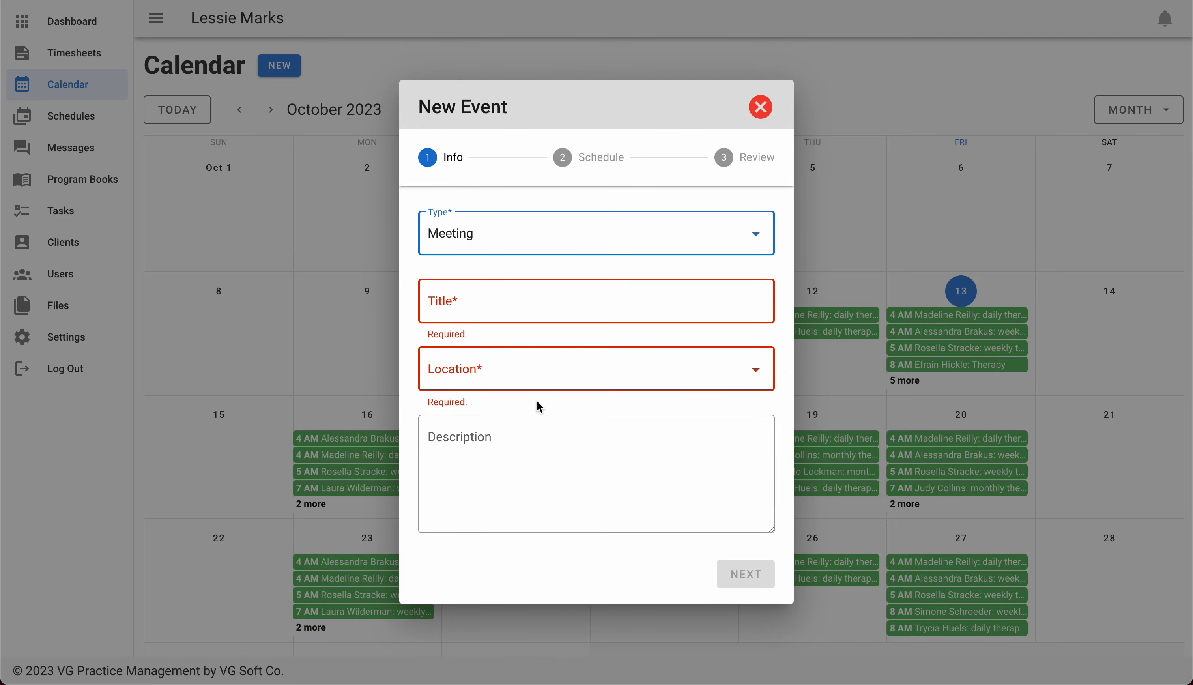
{"action": "left_click", "coordinate": [759, 108]}
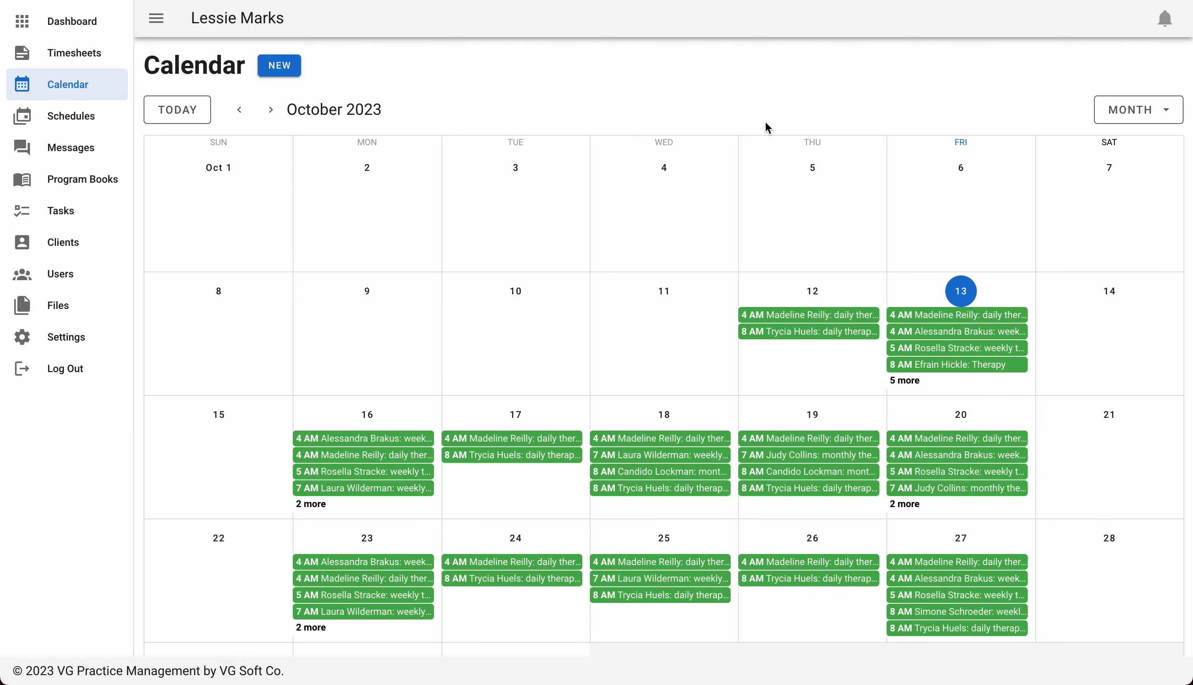
- Review the Recurring Events list beneath the October 2023 calendar
{"action": "scroll", "coordinate": [671, 359], "scroll_direction": "down", "scroll_amount": 10}
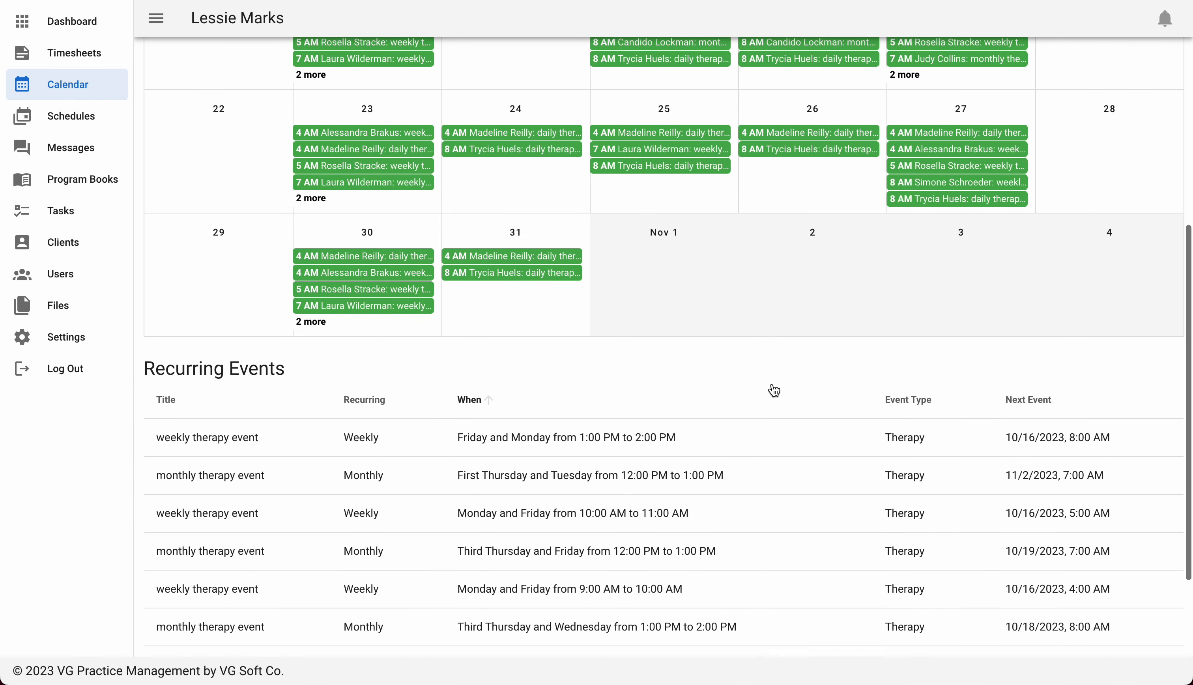
{"action": "scroll", "coordinate": [501, 360], "scroll_direction": "down", "scroll_amount": 2}
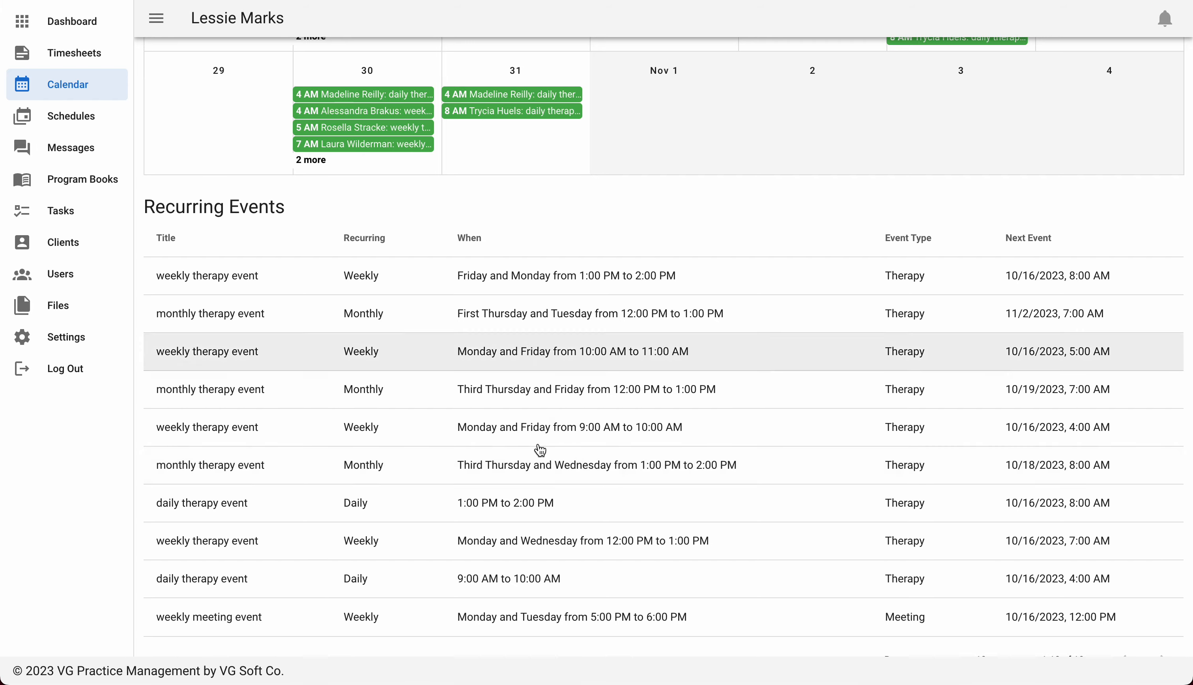
{"action": "scroll", "coordinate": [563, 464], "scroll_direction": "up", "scroll_amount": 12}
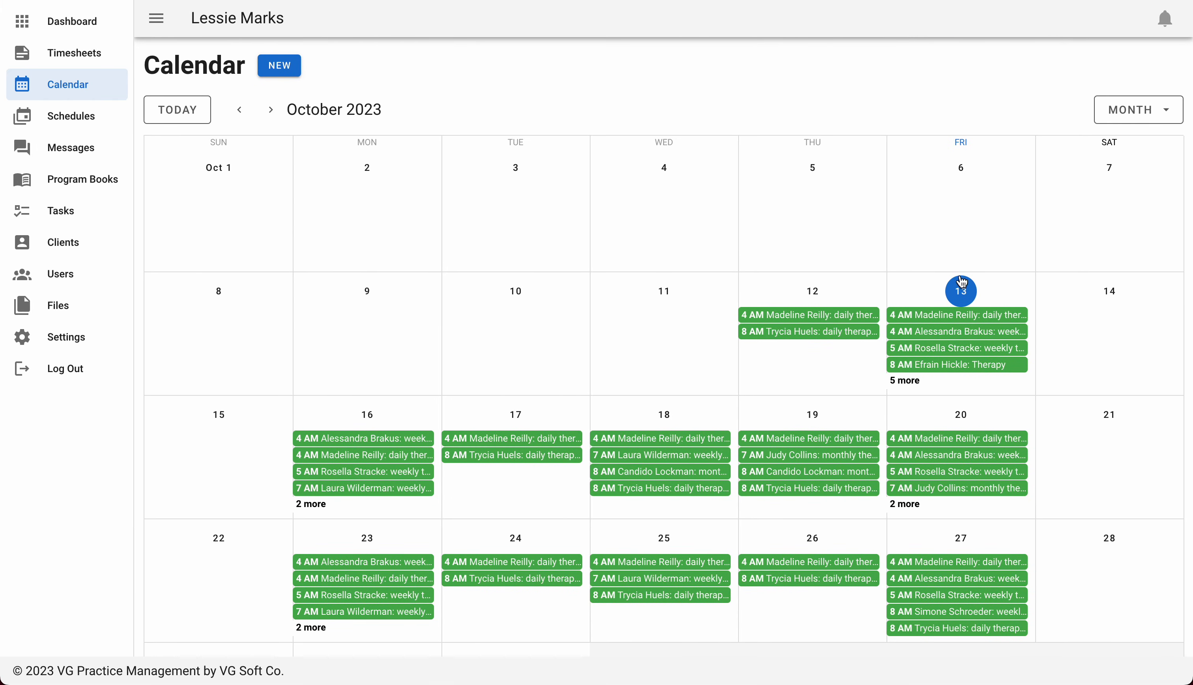
- Examine the calendar in the Week view for the current week, and restore the Month view
{"action": "left_click", "coordinate": [1130, 110]}
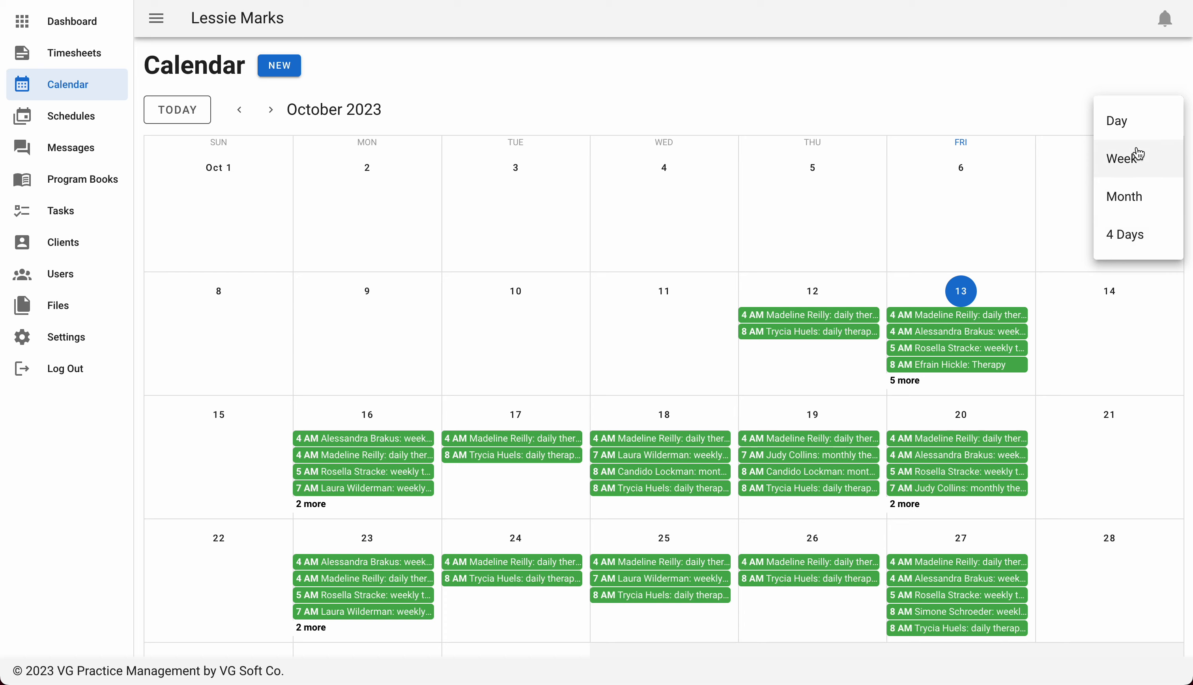
{"action": "left_click", "coordinate": [1136, 161]}
{"action": "scroll", "coordinate": [925, 243], "scroll_direction": "down", "scroll_amount": 3}
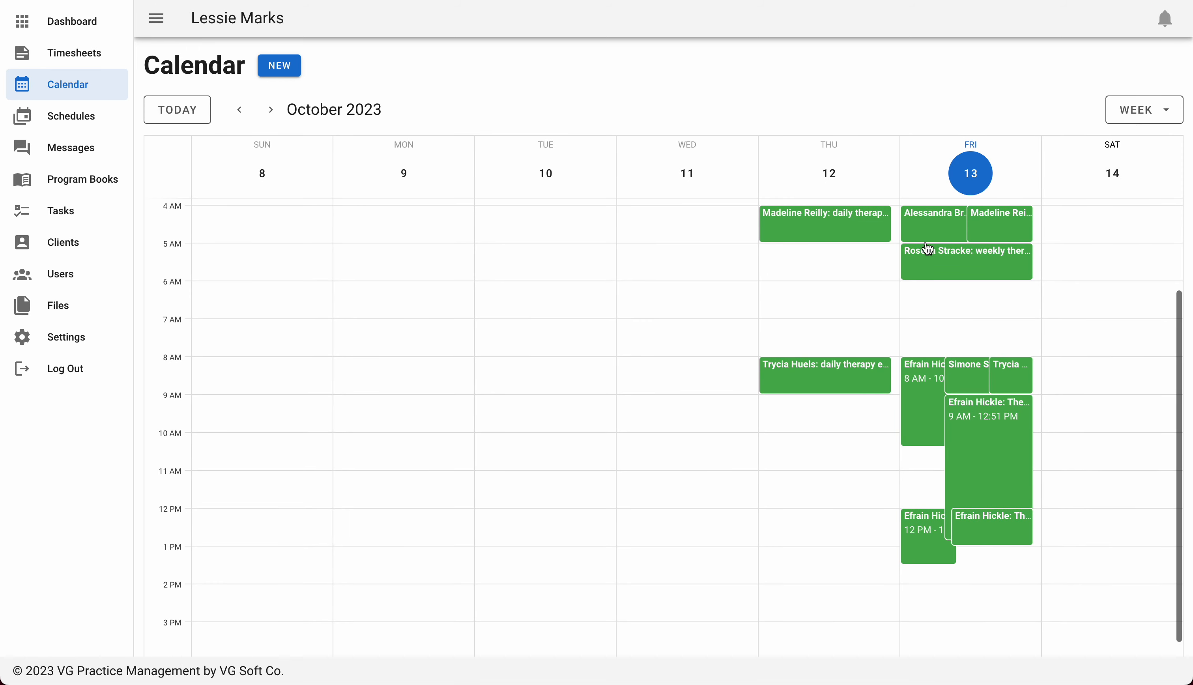
{"action": "scroll", "coordinate": [925, 243], "scroll_direction": "up", "scroll_amount": 2}
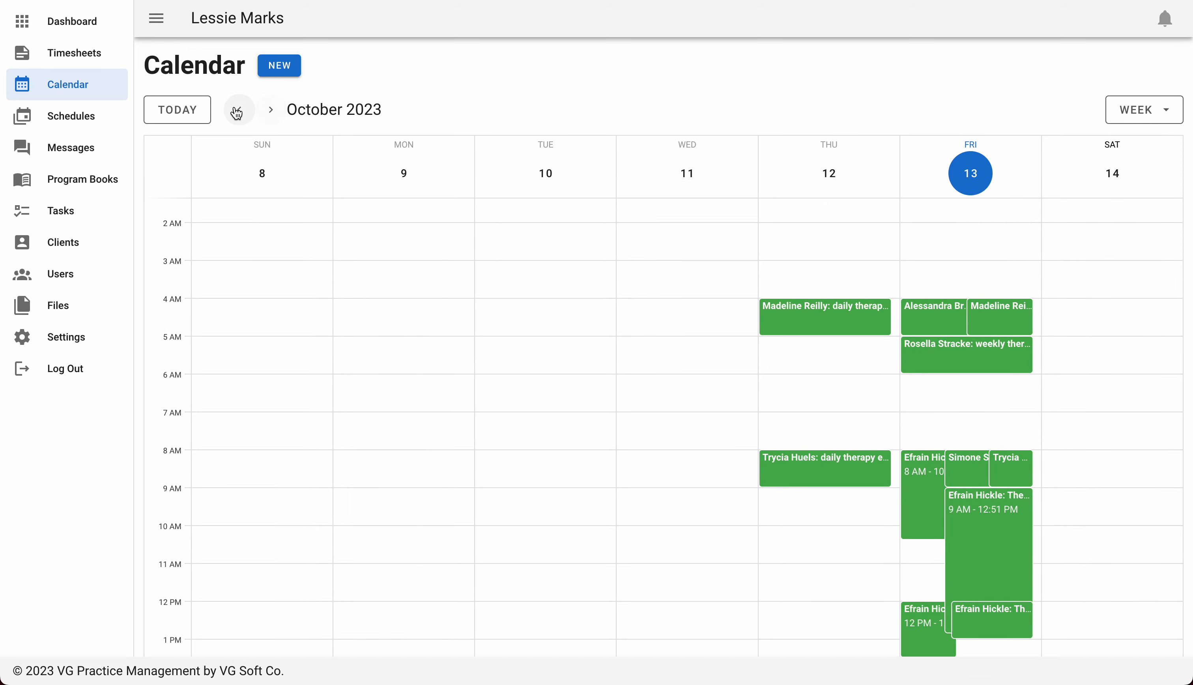
{"action": "left_click", "coordinate": [178, 111]}
{"action": "left_click", "coordinate": [1117, 122]}
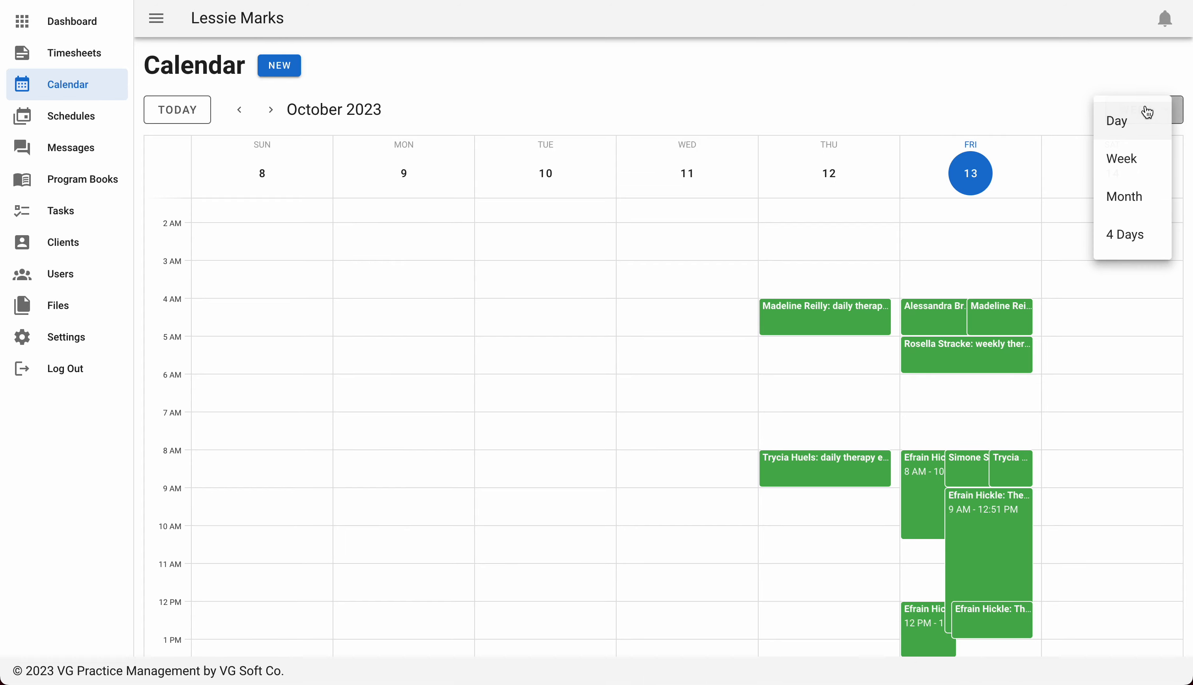
{"action": "left_click", "coordinate": [1124, 194]}
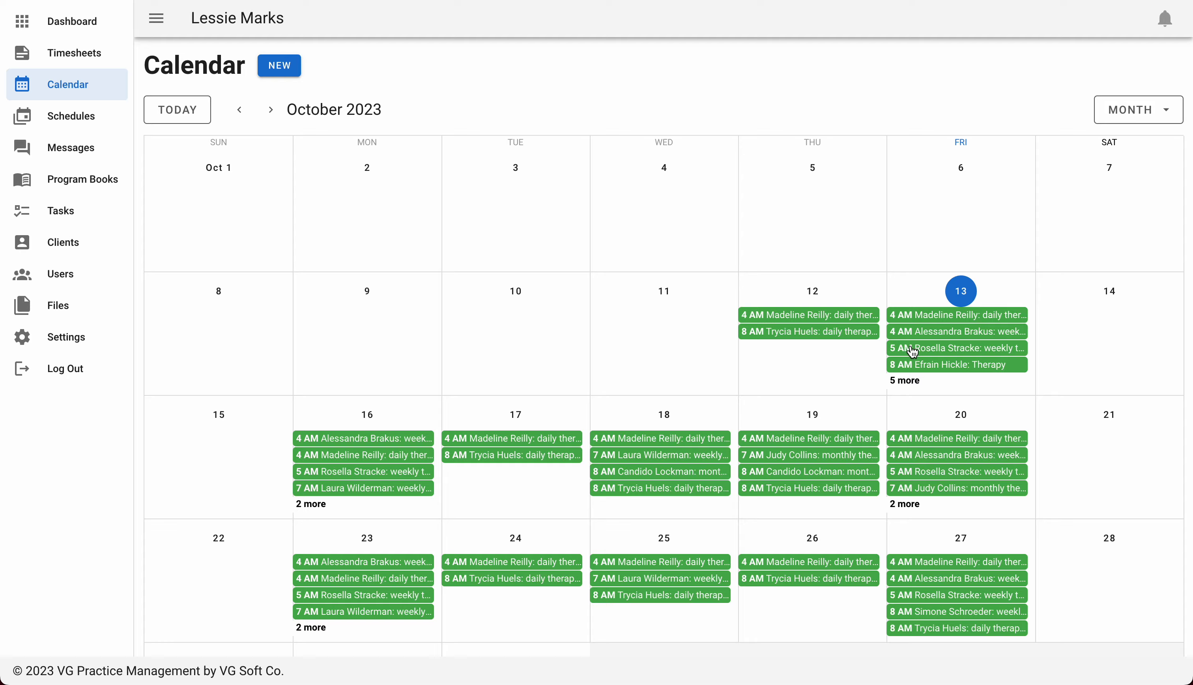
- View the October 13 daily therapy event with its edit form and the weekly therapy event at 4 AM, without changing either
{"action": "left_click", "coordinate": [945, 316]}
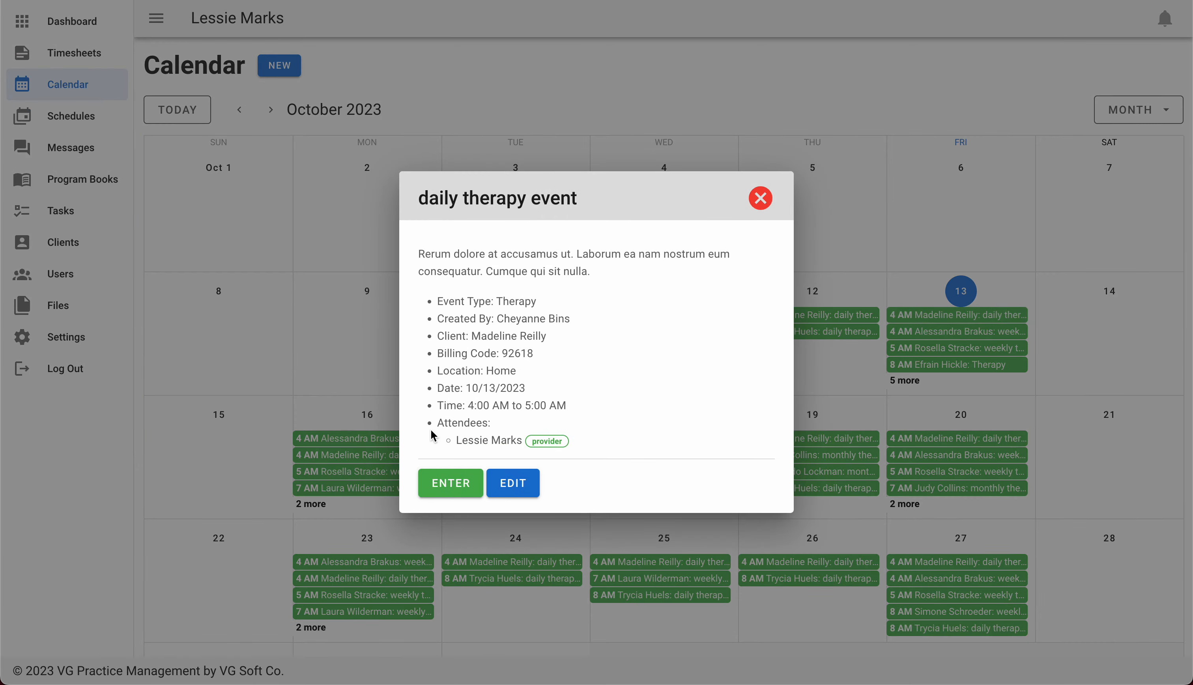
{"action": "left_click", "coordinate": [528, 496]}
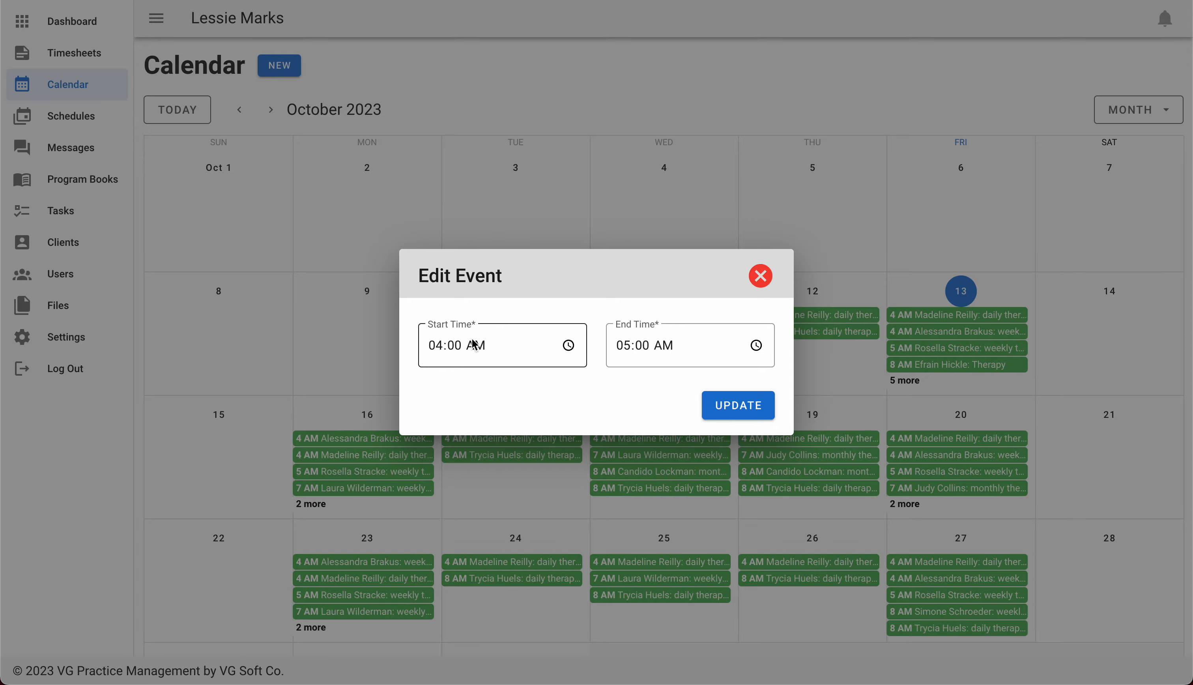
{"action": "left_click", "coordinate": [760, 276]}
{"action": "left_click", "coordinate": [949, 332]}
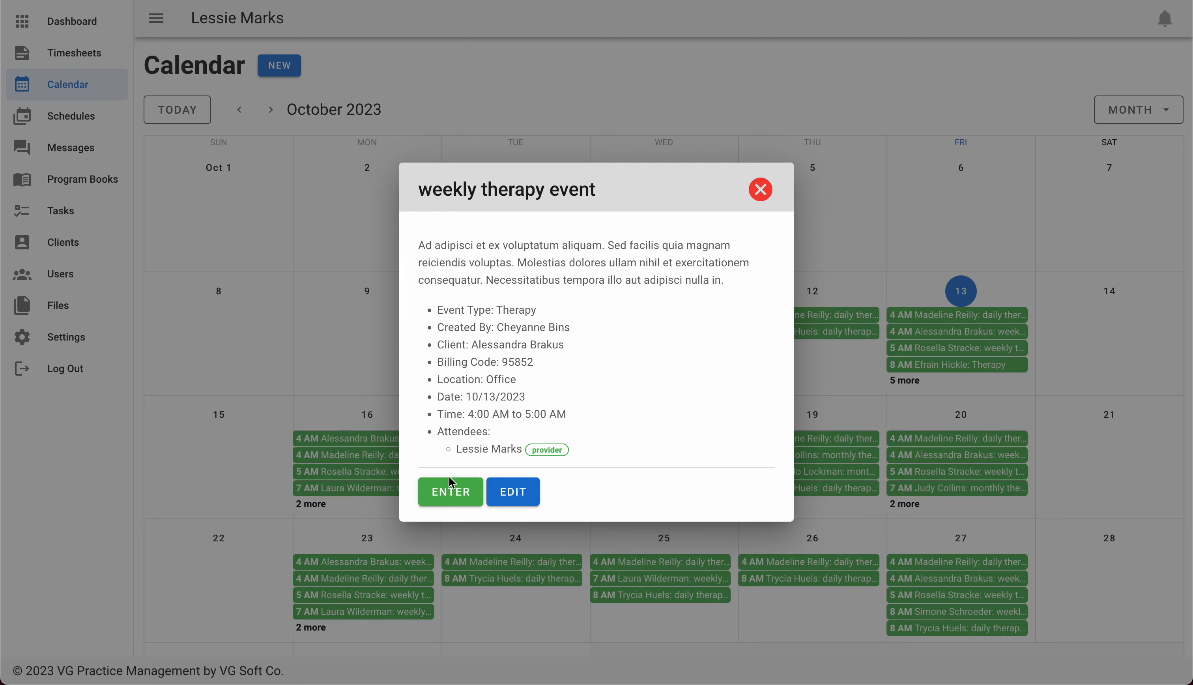
{"action": "left_click", "coordinate": [759, 189]}
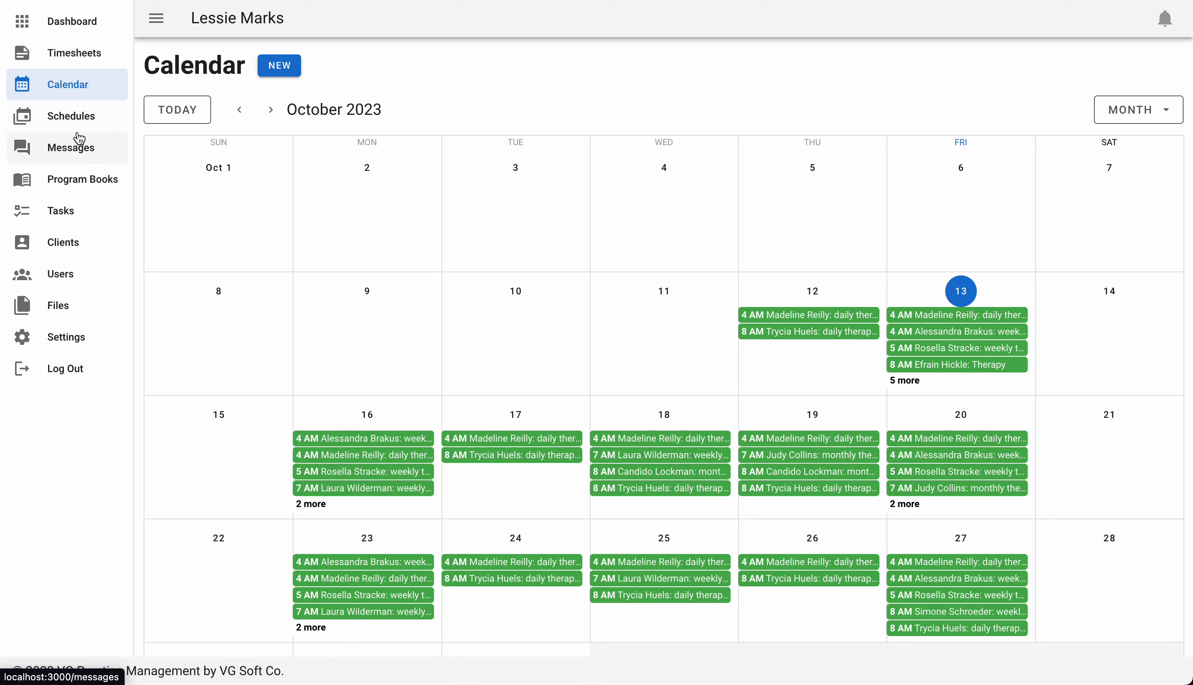
- Examine the staff schedules for 10/13/2023 across all provider, staff and accounting columns
{"action": "left_click", "coordinate": [74, 118]}
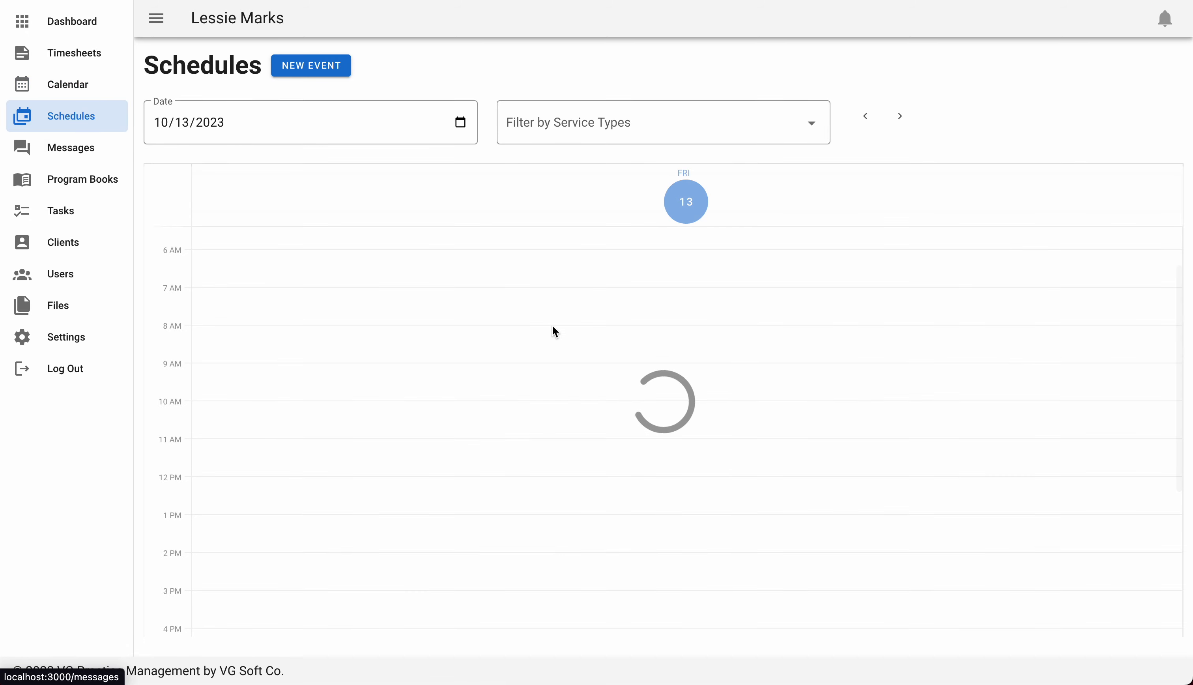
{"action": "scroll", "coordinate": [398, 384], "scroll_direction": "up", "scroll_amount": 3}
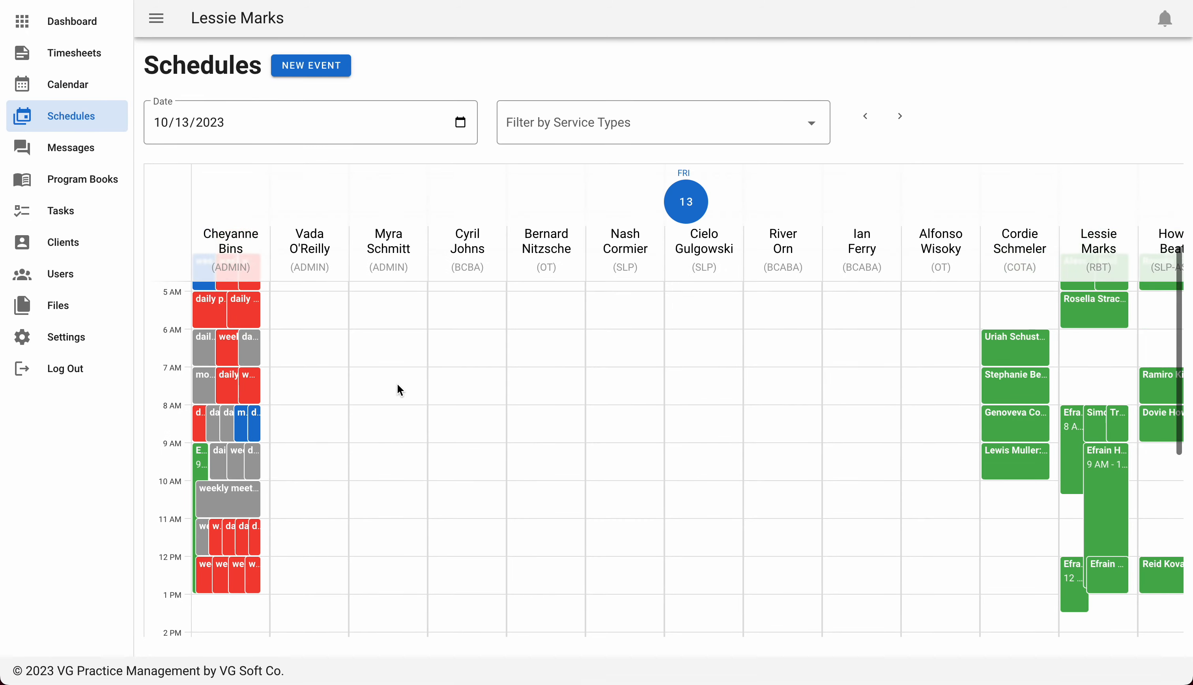
{"action": "scroll", "coordinate": [397, 384], "scroll_direction": "right", "scroll_amount": 10}
{"action": "scroll", "coordinate": [398, 384], "scroll_direction": "up", "scroll_amount": 3}
{"action": "scroll", "coordinate": [397, 384], "scroll_direction": "down", "scroll_amount": 3}
{"action": "scroll", "coordinate": [402, 376], "scroll_direction": "right", "scroll_amount": 1}
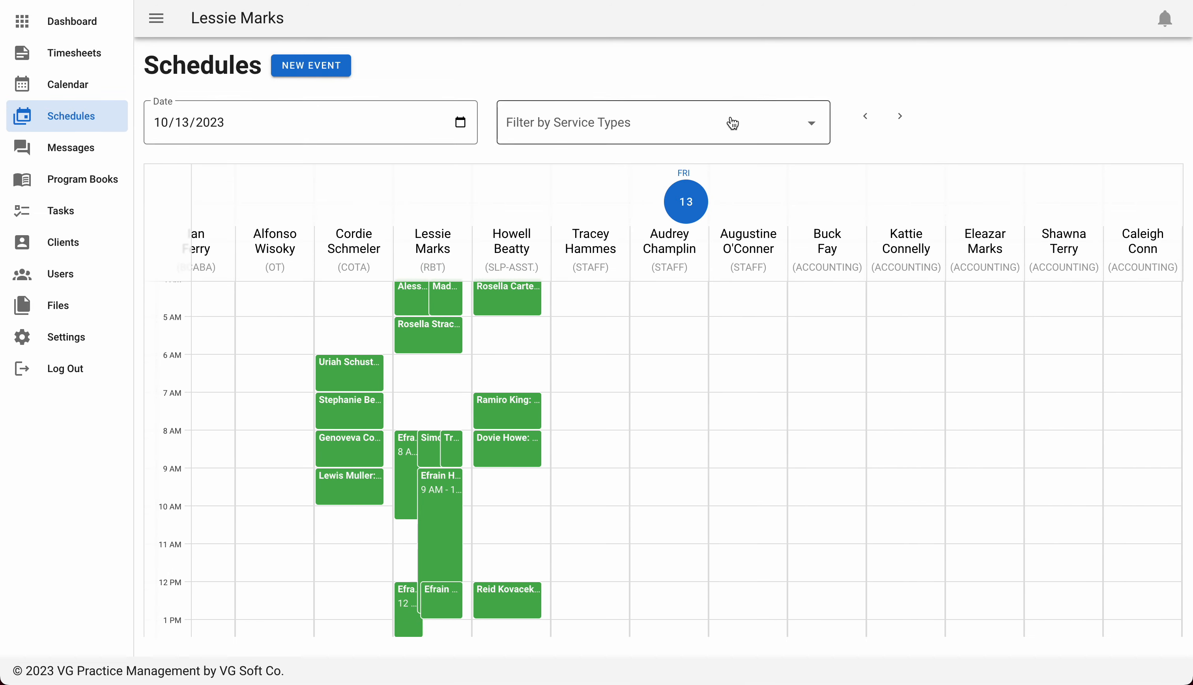
- Browse the staff schedules forward to 10/14/2023 and back to the previous day
{"action": "left_click", "coordinate": [899, 116]}
{"action": "left_click", "coordinate": [869, 119]}
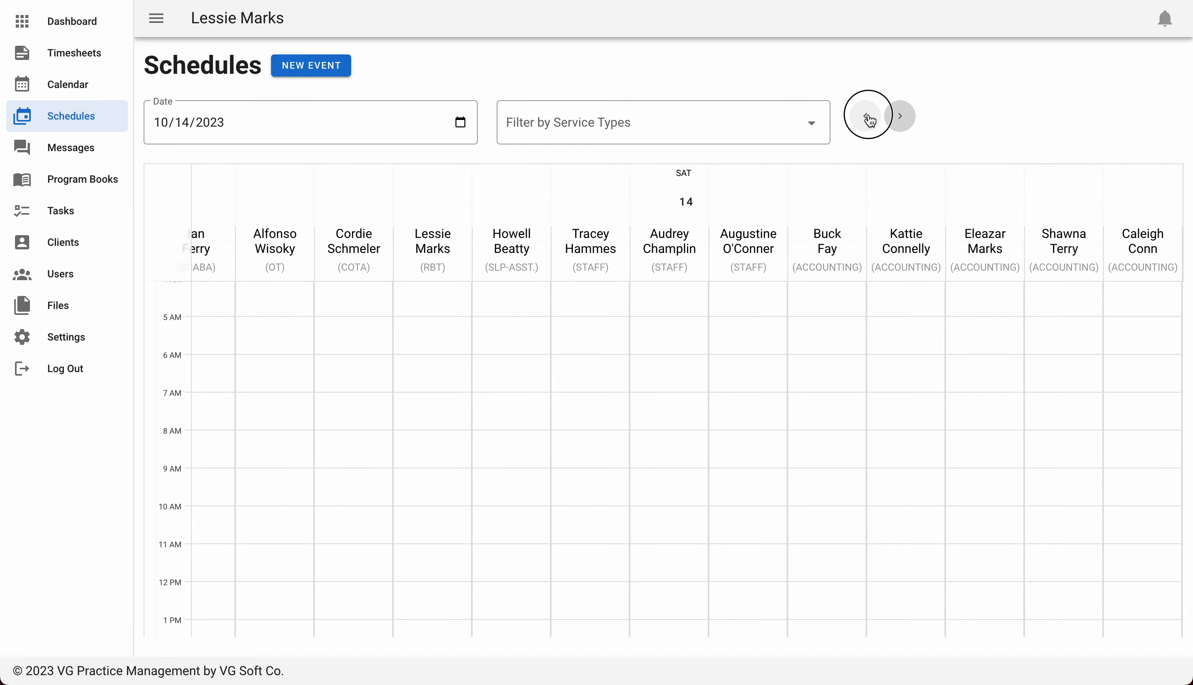
- View the service type filter choices without applying one, and return to the first staff columns of the schedules
{"action": "left_click", "coordinate": [530, 130]}
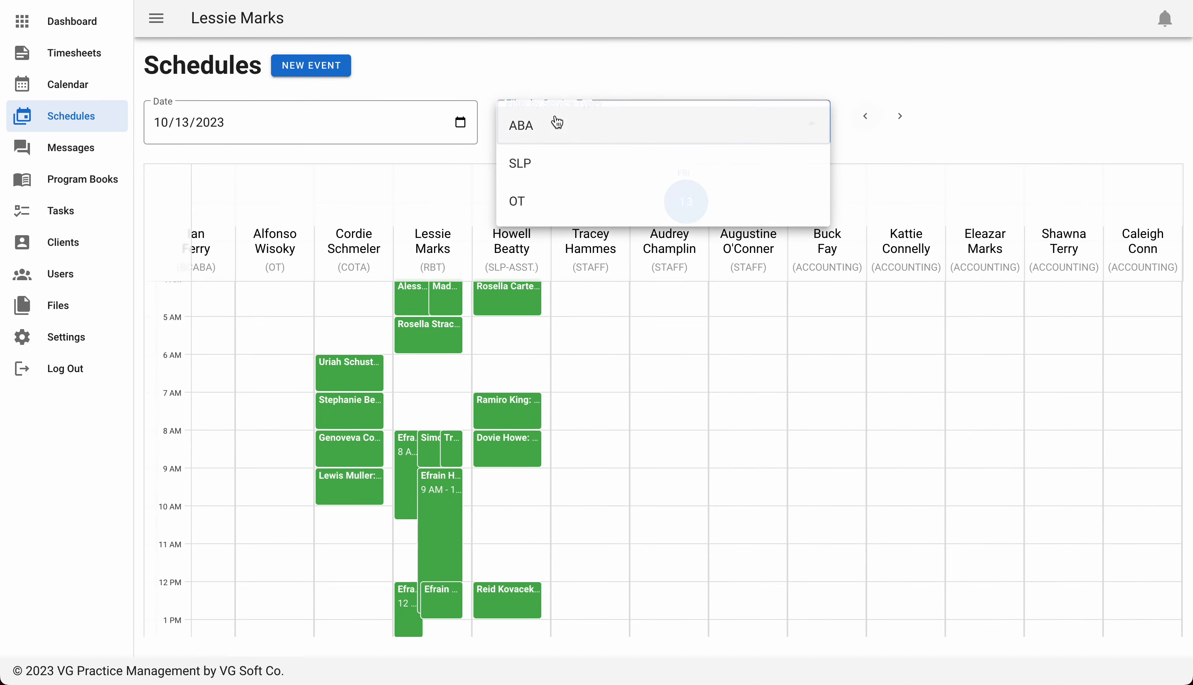
{"action": "left_click", "coordinate": [537, 66]}
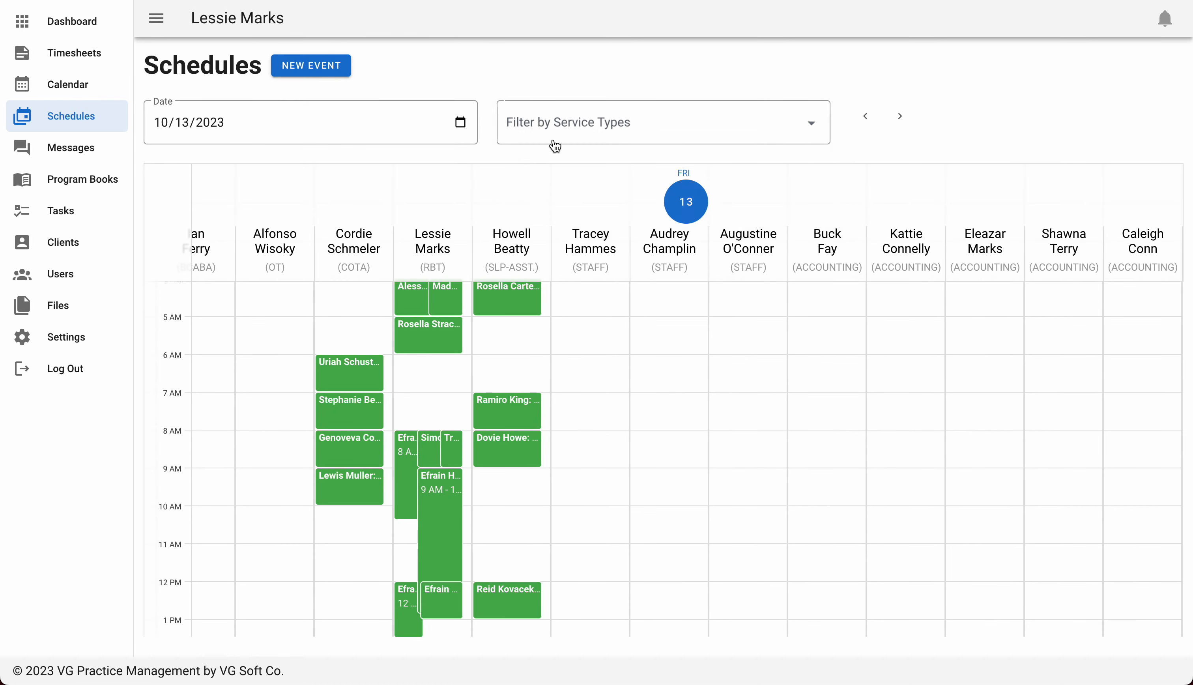
{"action": "scroll", "coordinate": [630, 352], "scroll_direction": "left", "scroll_amount": 15}
- View the schedule's date picker and the new event form, leaving the date unchanged and creating no event
{"action": "left_click", "coordinate": [161, 122]}
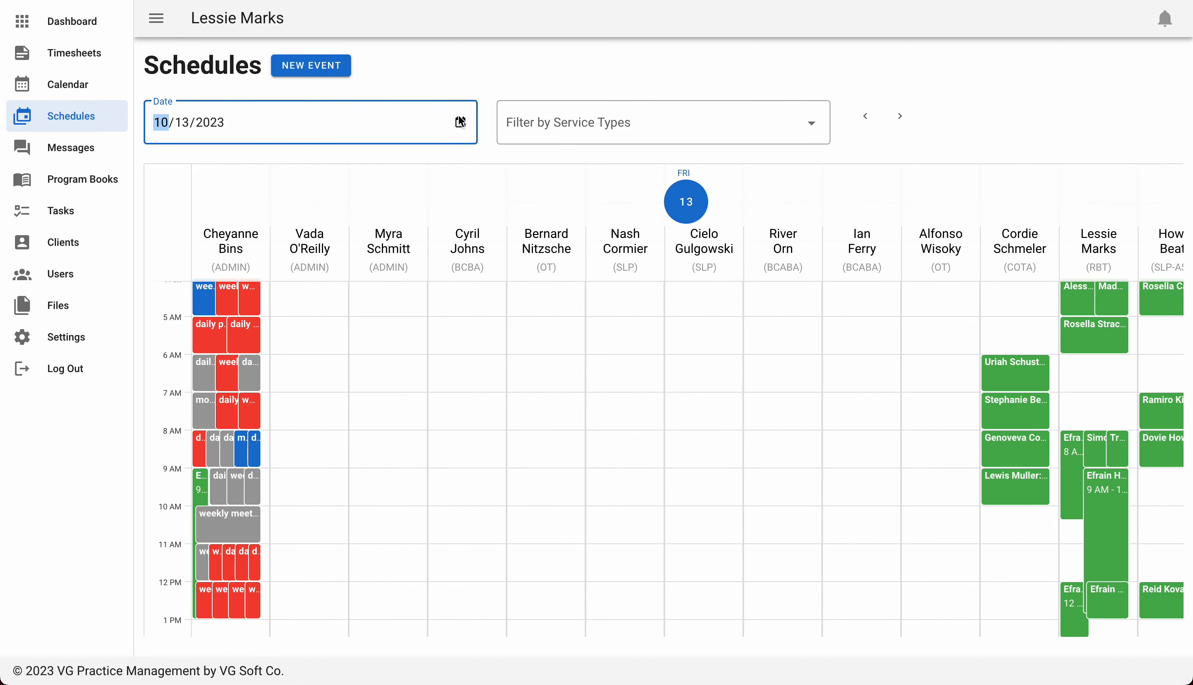
{"action": "left_click", "coordinate": [460, 122]}
{"action": "left_click", "coordinate": [438, 53]}
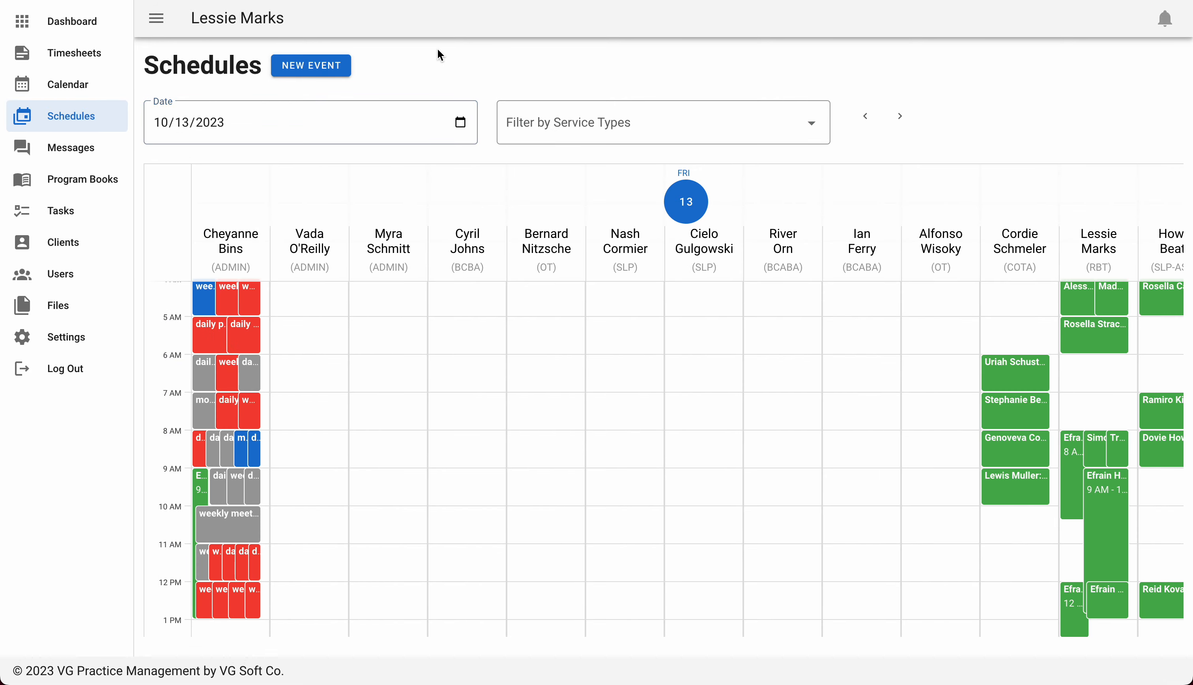
{"action": "left_click", "coordinate": [315, 69]}
{"action": "left_click", "coordinate": [761, 107]}
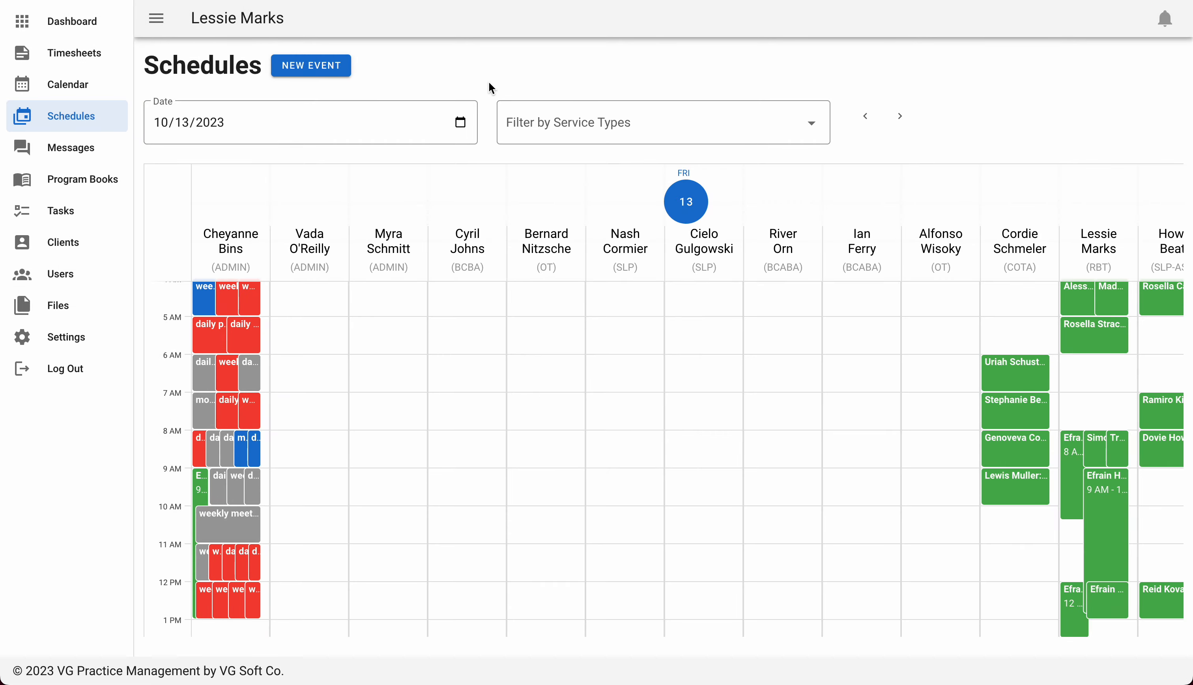
- Send the message "Hey there." in the existing conversation with the colleague
{"action": "left_click", "coordinate": [75, 151]}
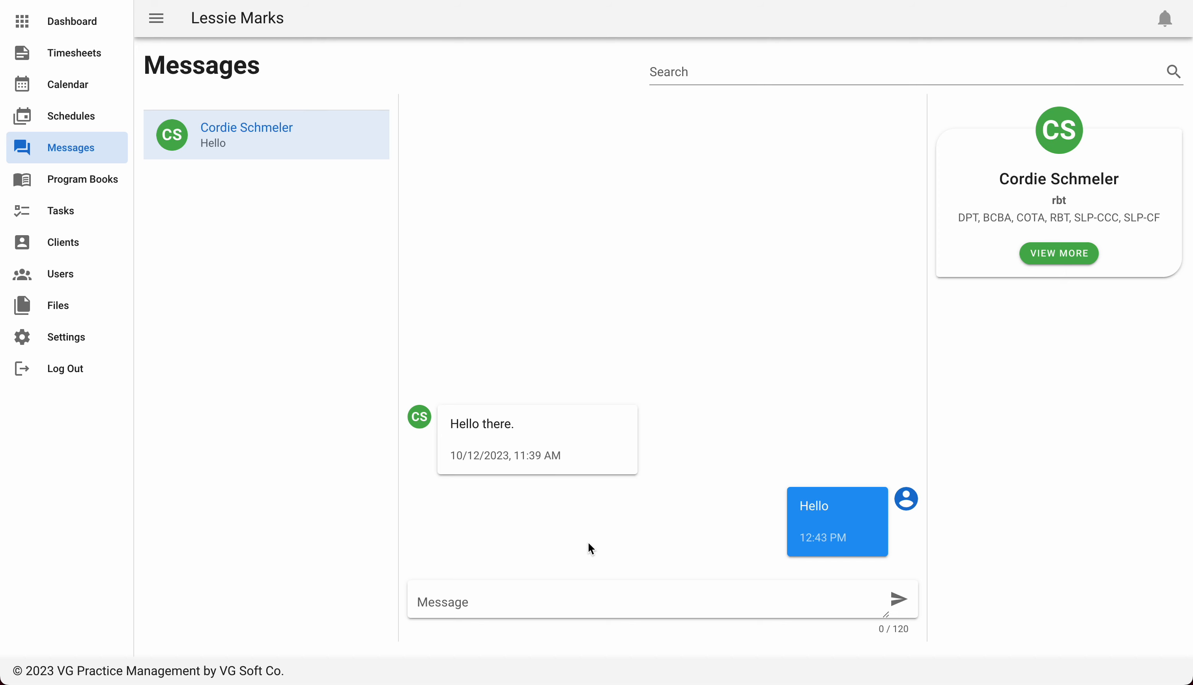
{"action": "left_click", "coordinate": [584, 598]}
{"action": "key", "text": "Return"}
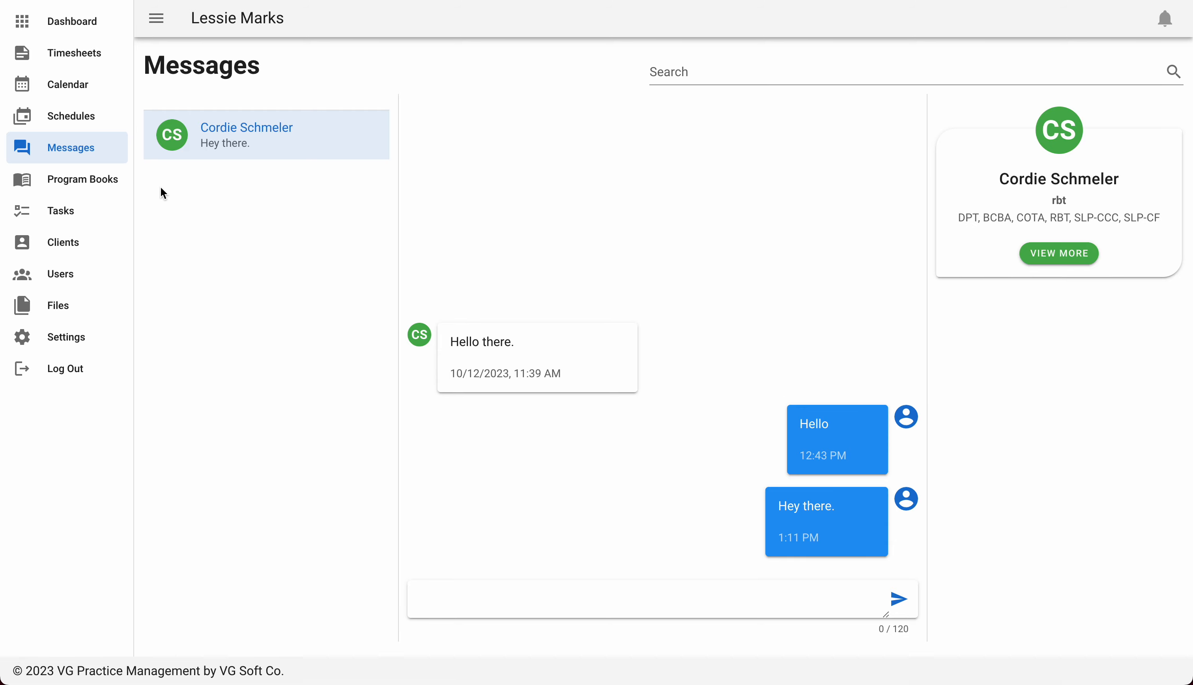
- Open the program book of the first listed client and look over its goals and their statuses
{"action": "left_click", "coordinate": [76, 185]}
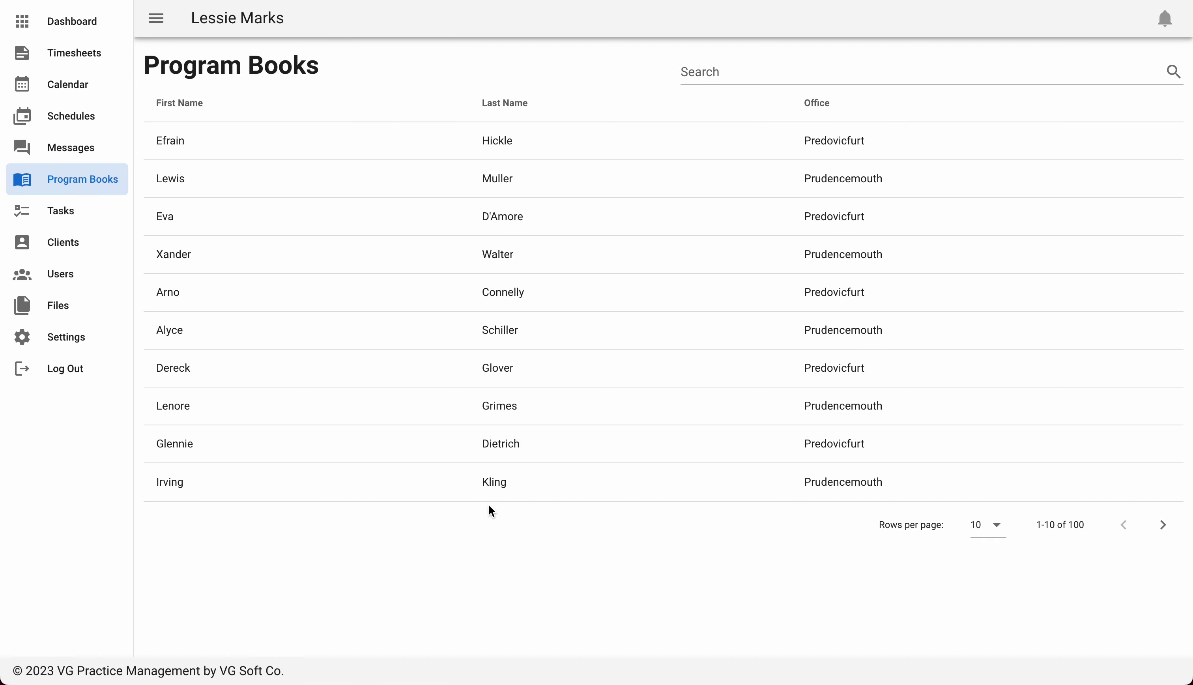
{"action": "left_click", "coordinate": [390, 148]}
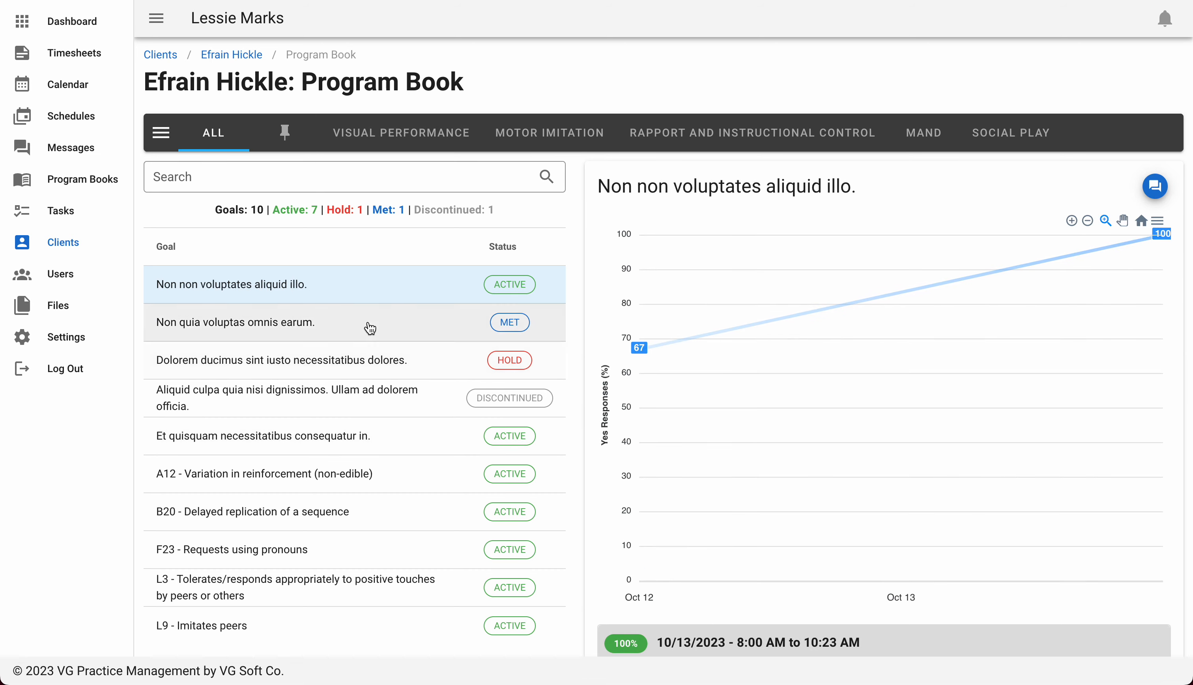
{"action": "scroll", "coordinate": [365, 327], "scroll_direction": "down", "scroll_amount": 5}
{"action": "scroll", "coordinate": [365, 194], "scroll_direction": "up", "scroll_amount": 4}
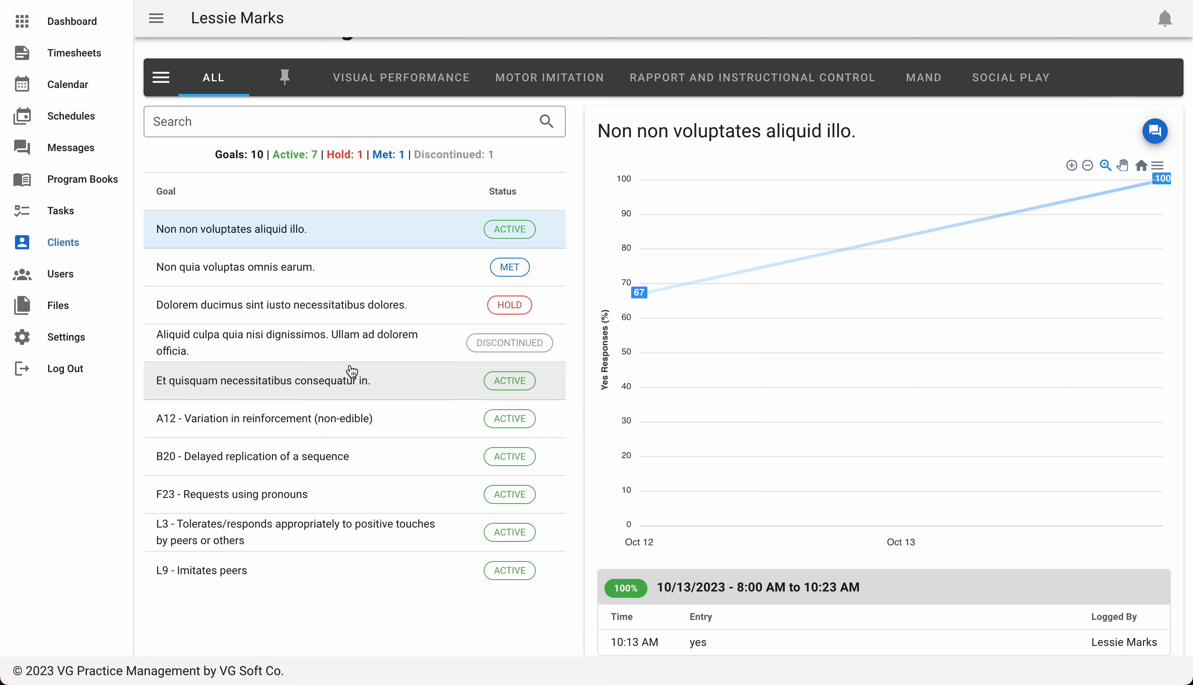
- Show the progress chart of the goal "Et quisquam necessitatibus consequatur in." and view its chart options
{"action": "left_click", "coordinate": [315, 389]}
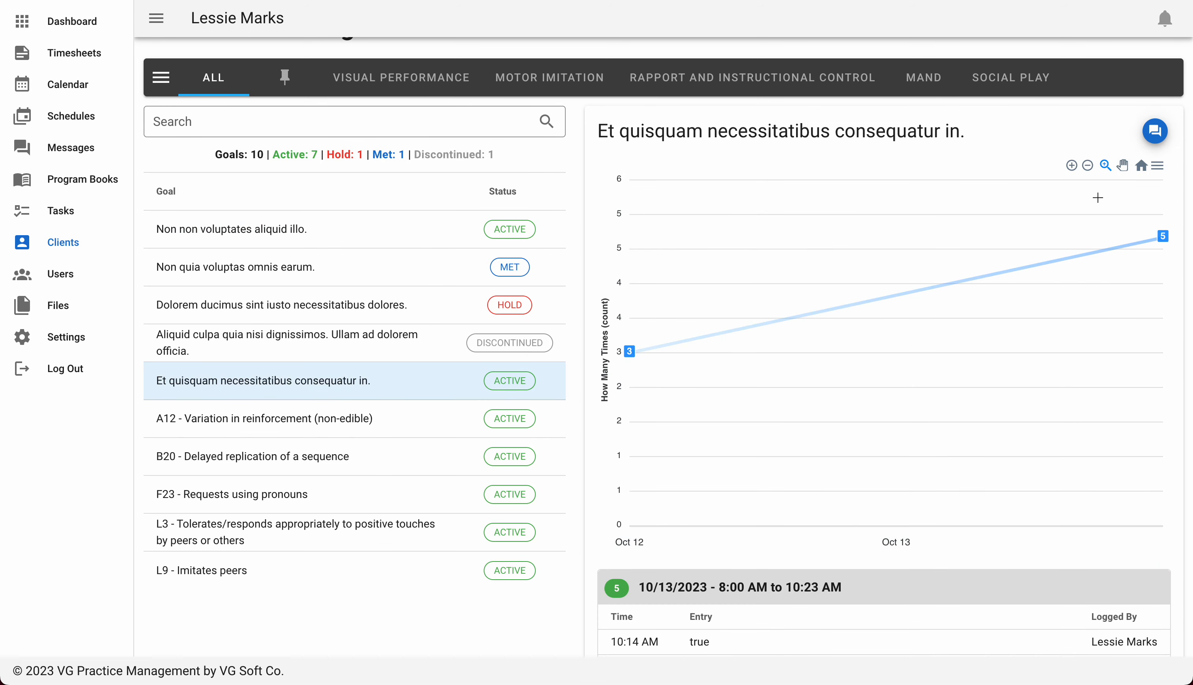
{"action": "left_click", "coordinate": [1087, 166]}
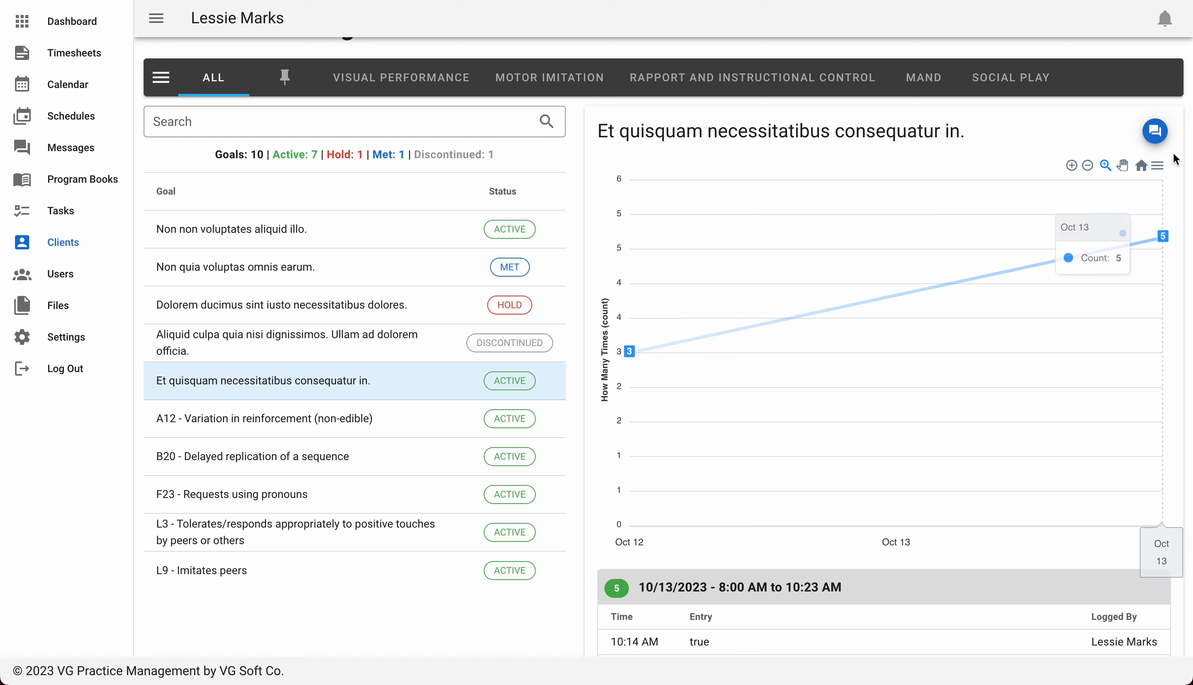
{"action": "left_click", "coordinate": [1159, 167]}
{"action": "left_click", "coordinate": [1159, 167]}
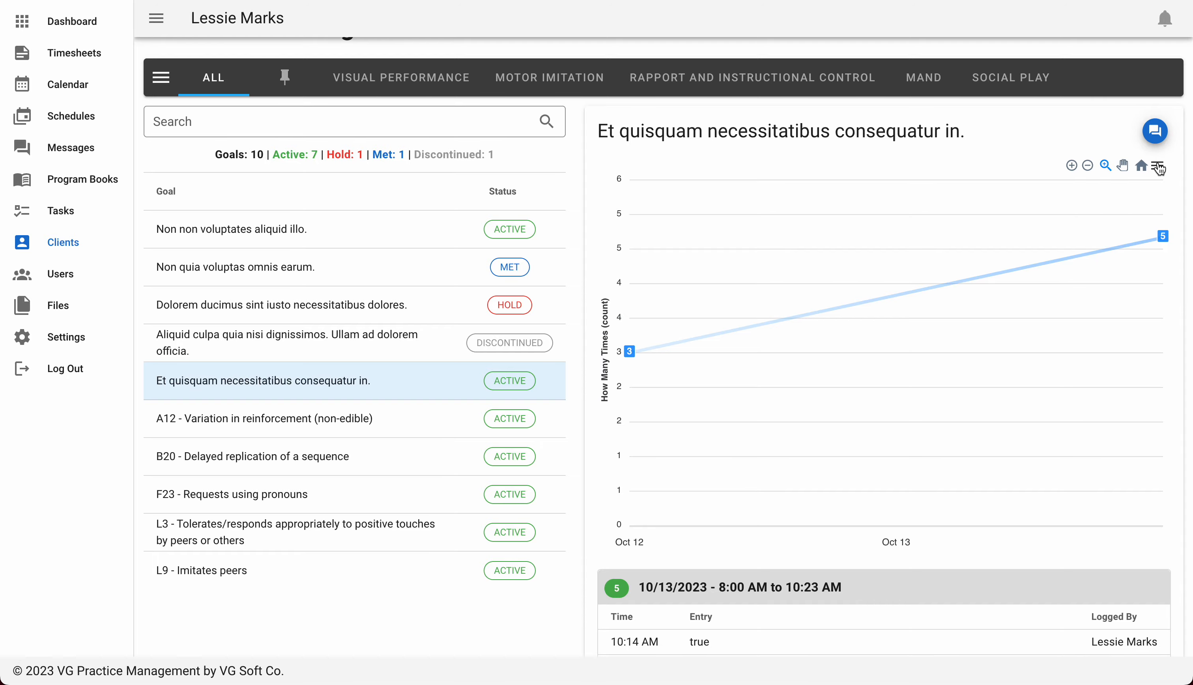
- Read the selected goal's comments and examine the entries logged for its sessions
{"action": "left_click", "coordinate": [1153, 135]}
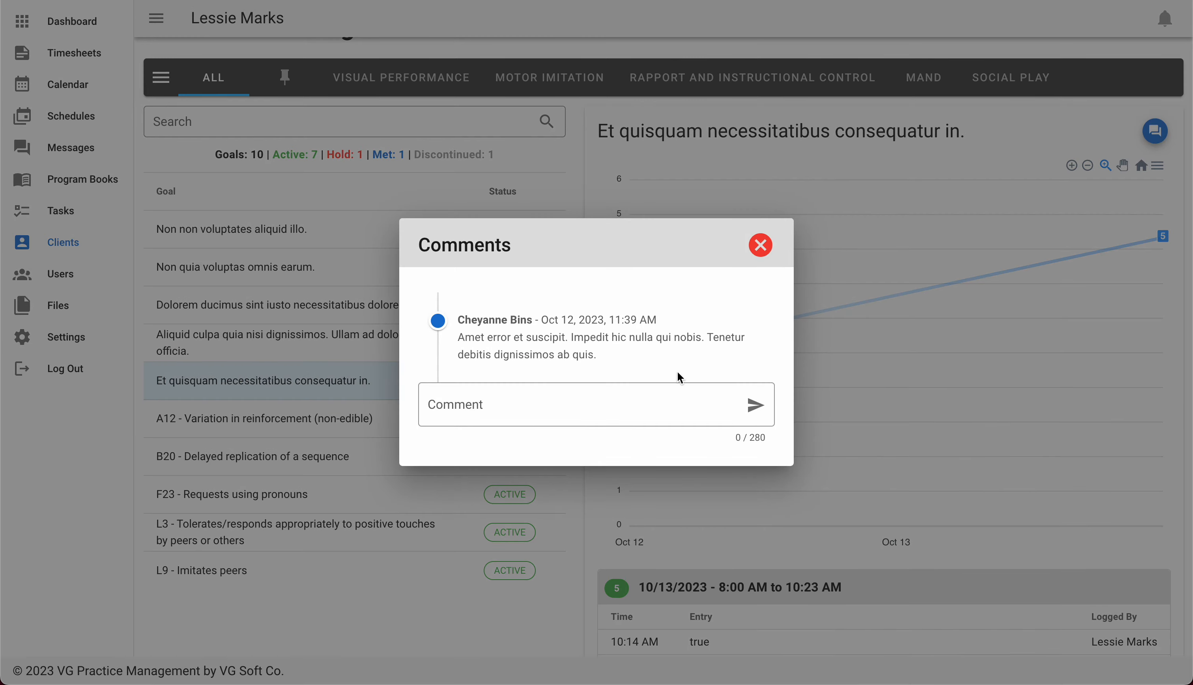
{"action": "left_click", "coordinate": [761, 245]}
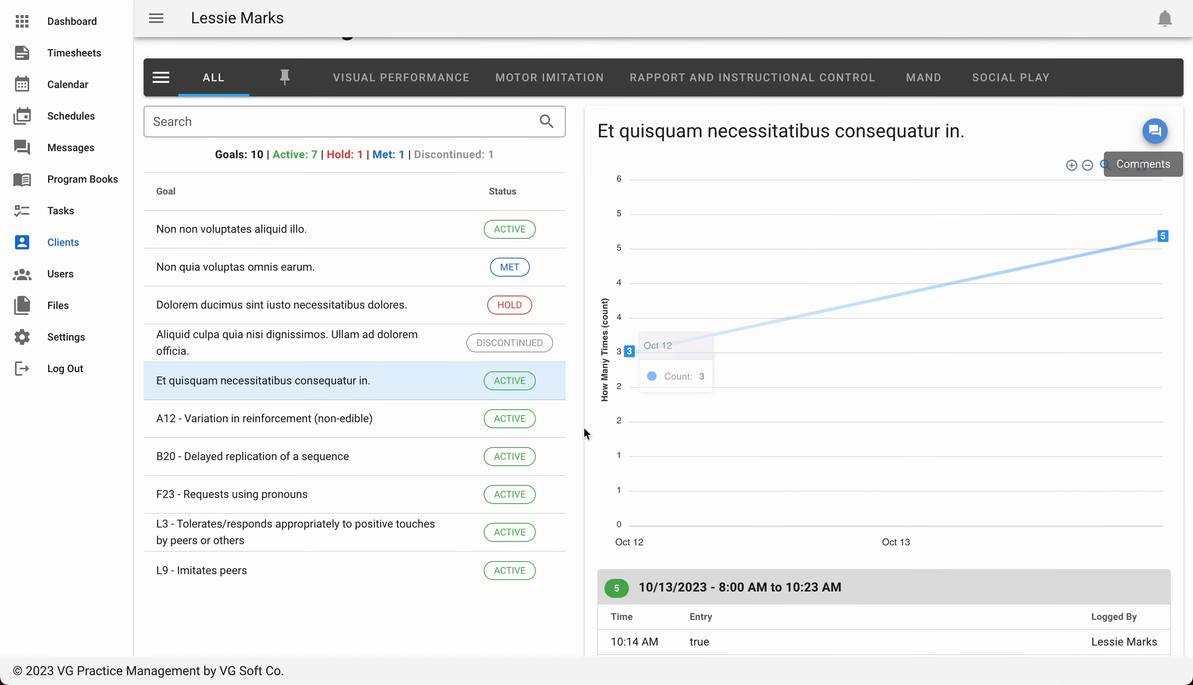
{"action": "scroll", "coordinate": [585, 431], "scroll_direction": "down", "scroll_amount": 5}
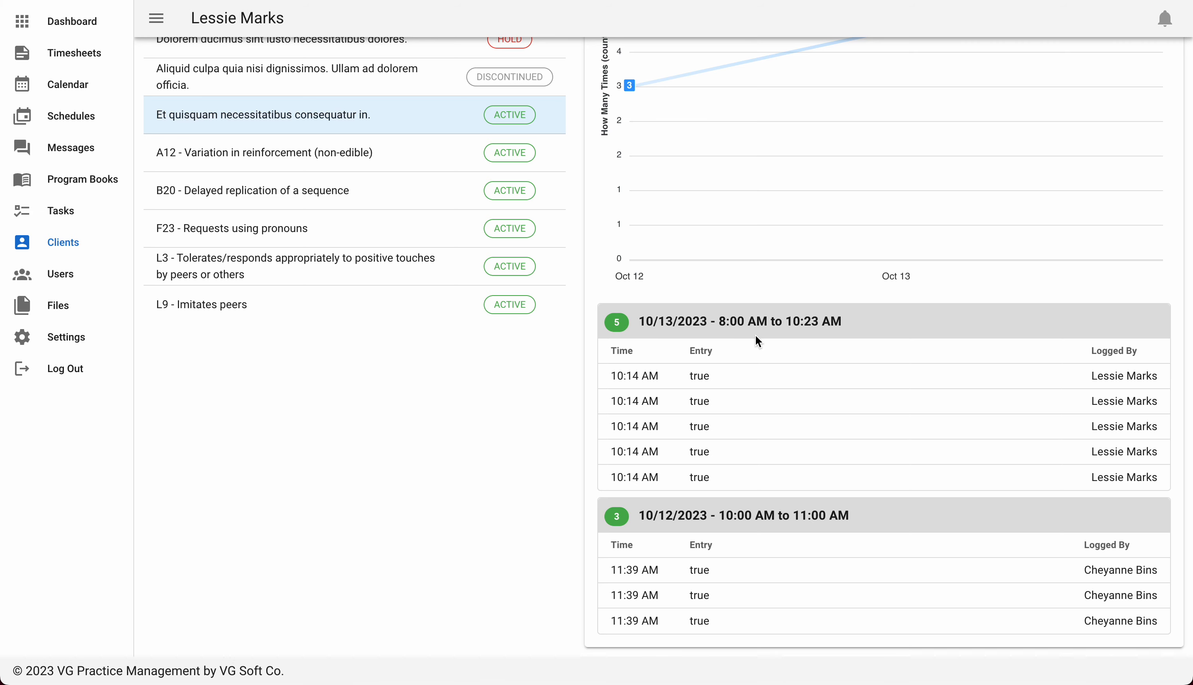
{"action": "scroll", "coordinate": [585, 356], "scroll_direction": "up", "scroll_amount": 1}
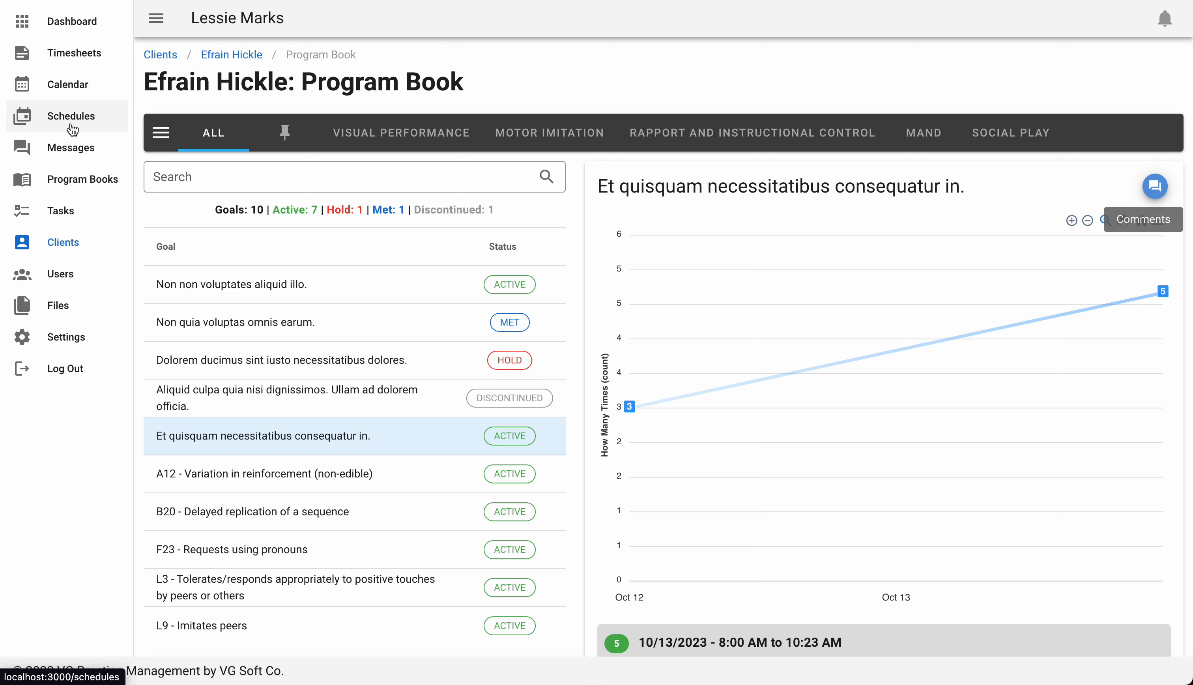
- View the details of the assigned task "Clean up the office."
{"action": "left_click", "coordinate": [60, 212]}
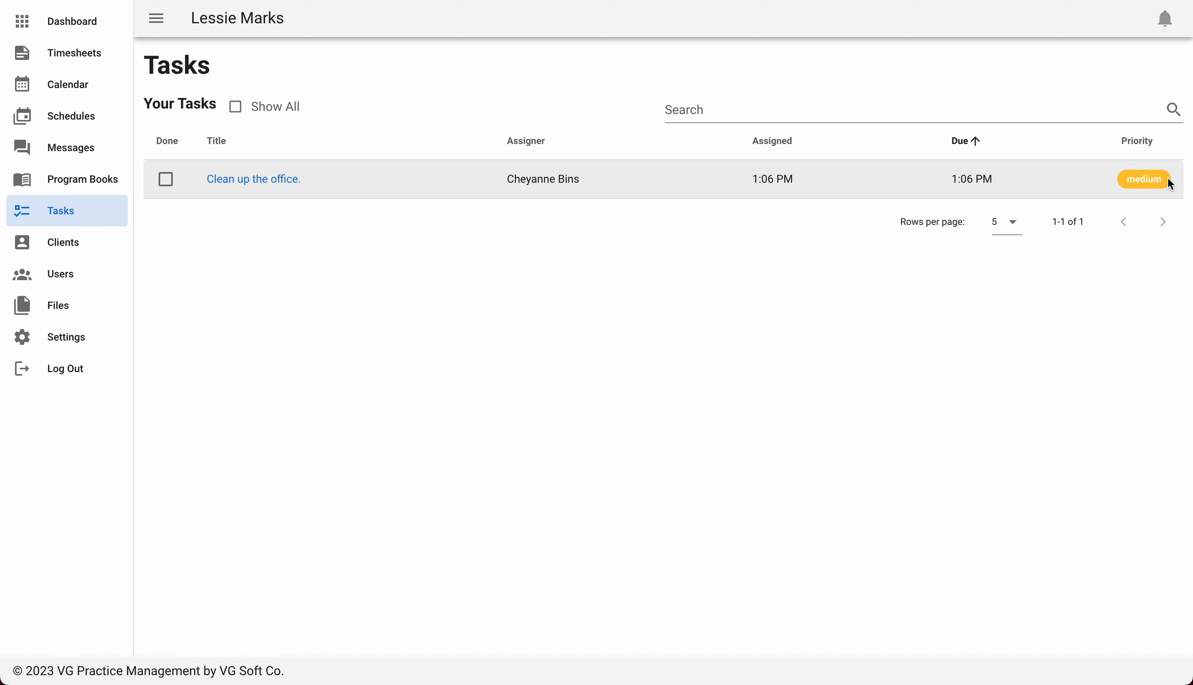
{"action": "left_click", "coordinate": [267, 180]}
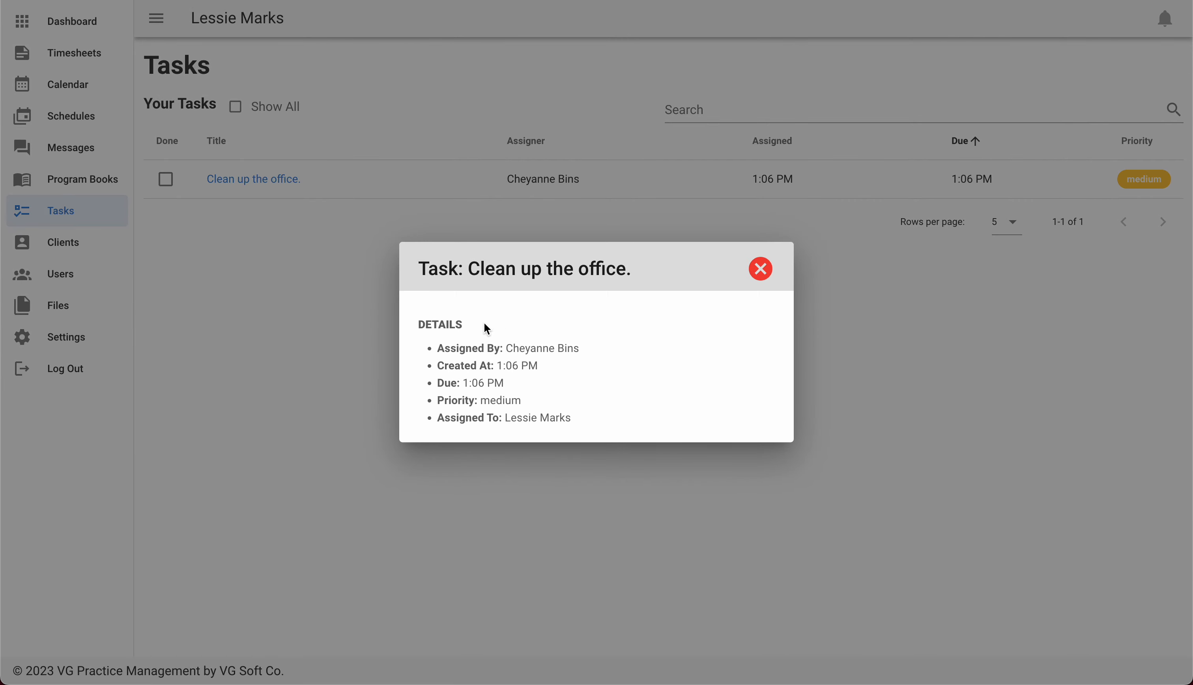
{"action": "left_click", "coordinate": [760, 268]}
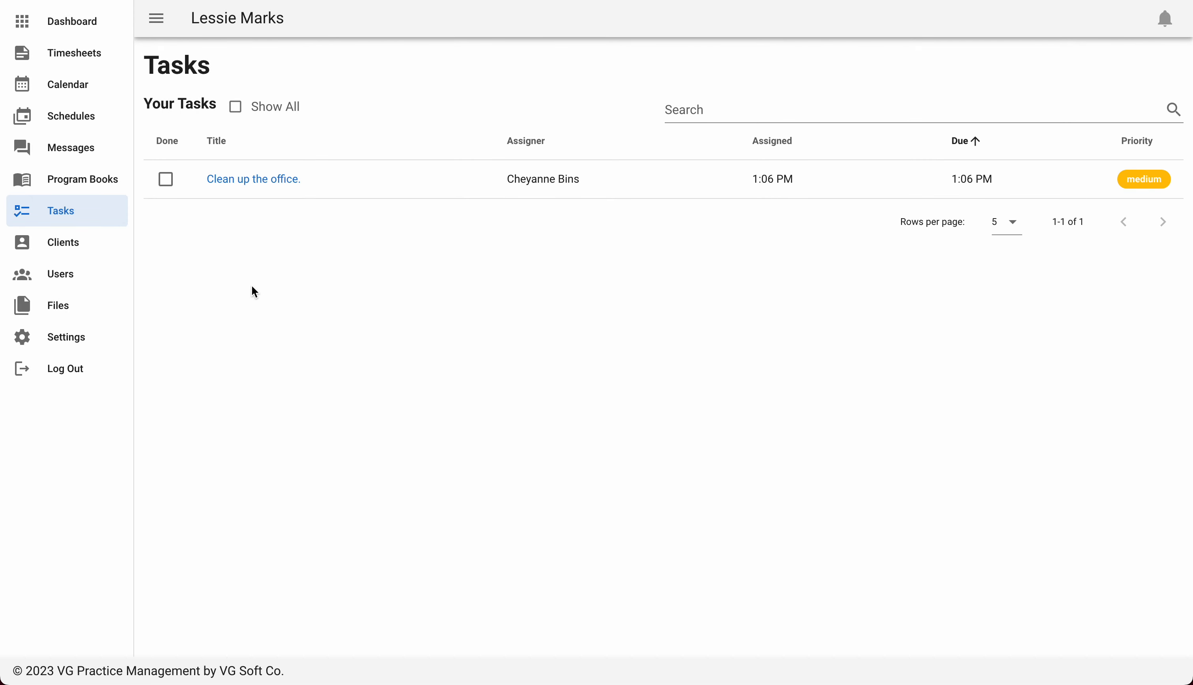
- Mark the task "Clean up the office." as done and view the notifications
{"action": "left_click", "coordinate": [165, 179]}
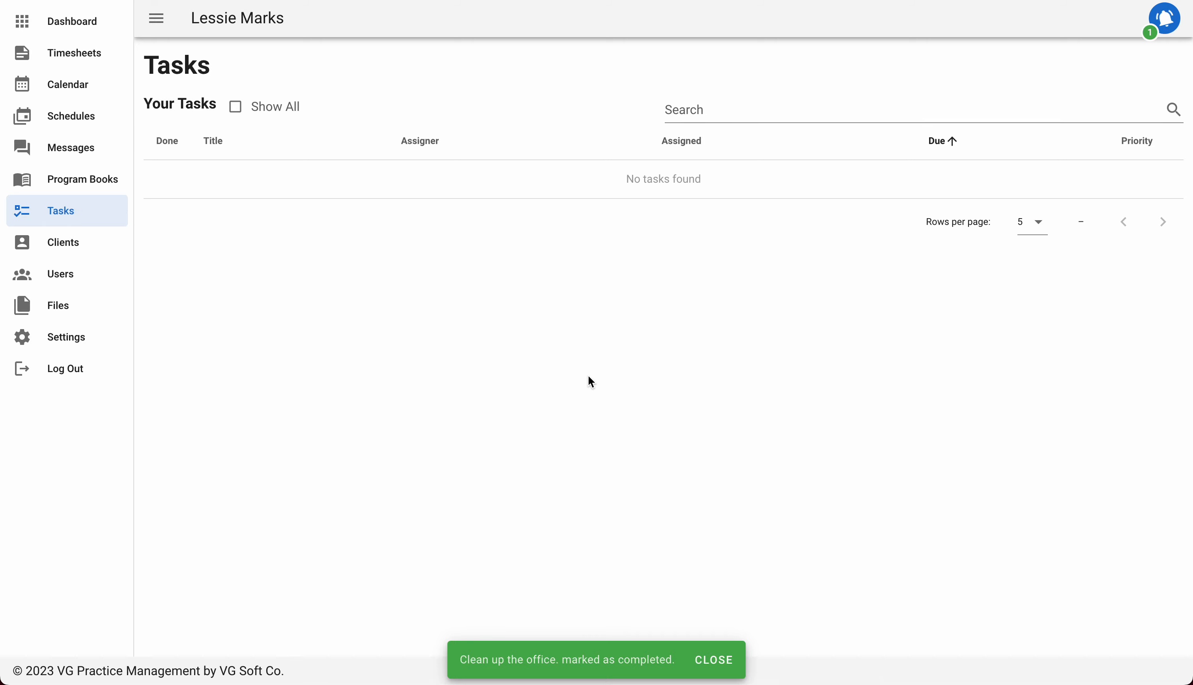
{"action": "left_click", "coordinate": [1165, 28]}
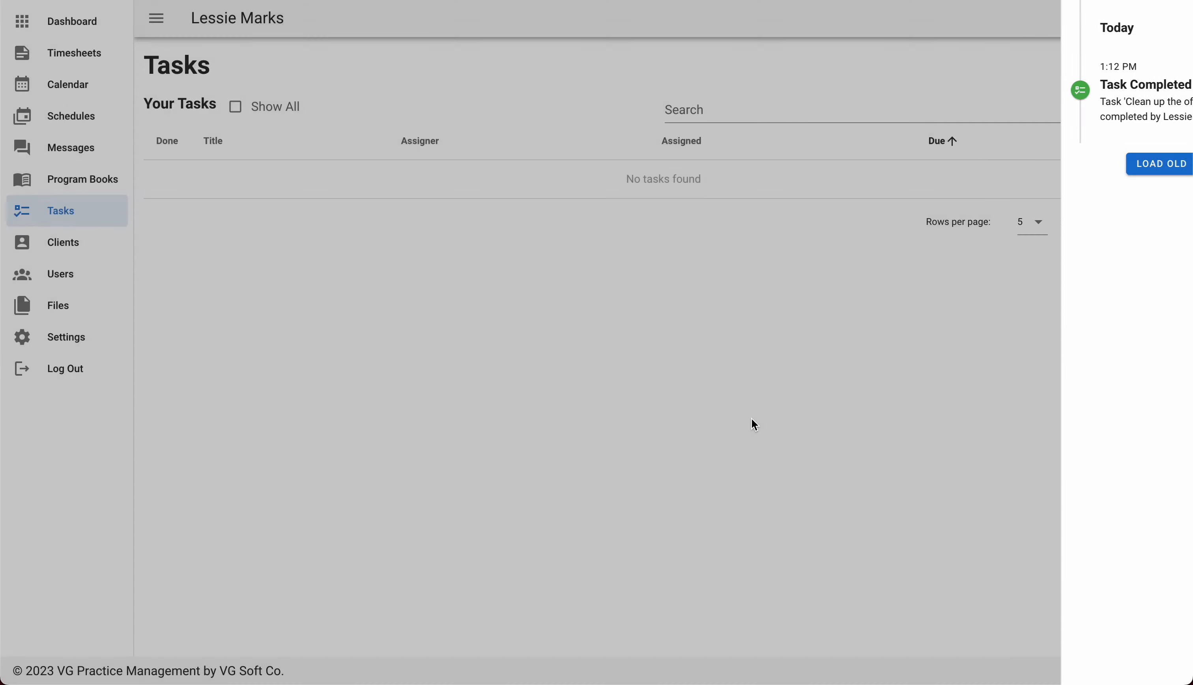
{"action": "left_click", "coordinate": [751, 419]}
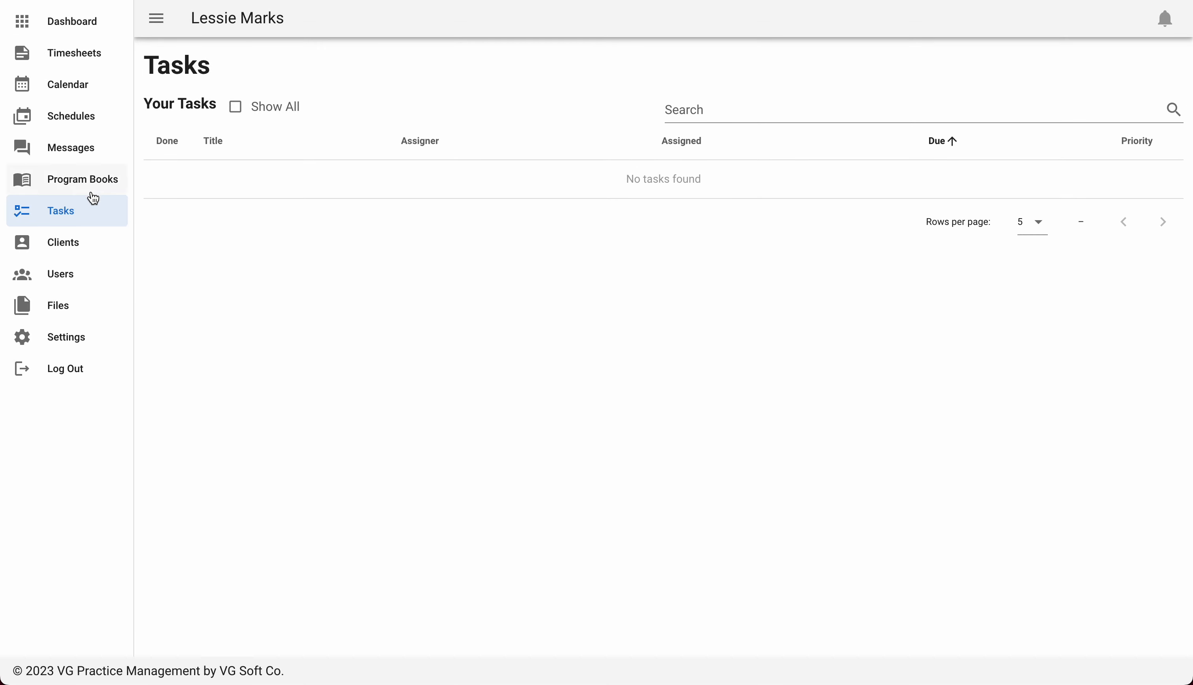
- Open the first listed client's profile, view the client's appointments calendar, and return to the profile
{"action": "left_click", "coordinate": [67, 246]}
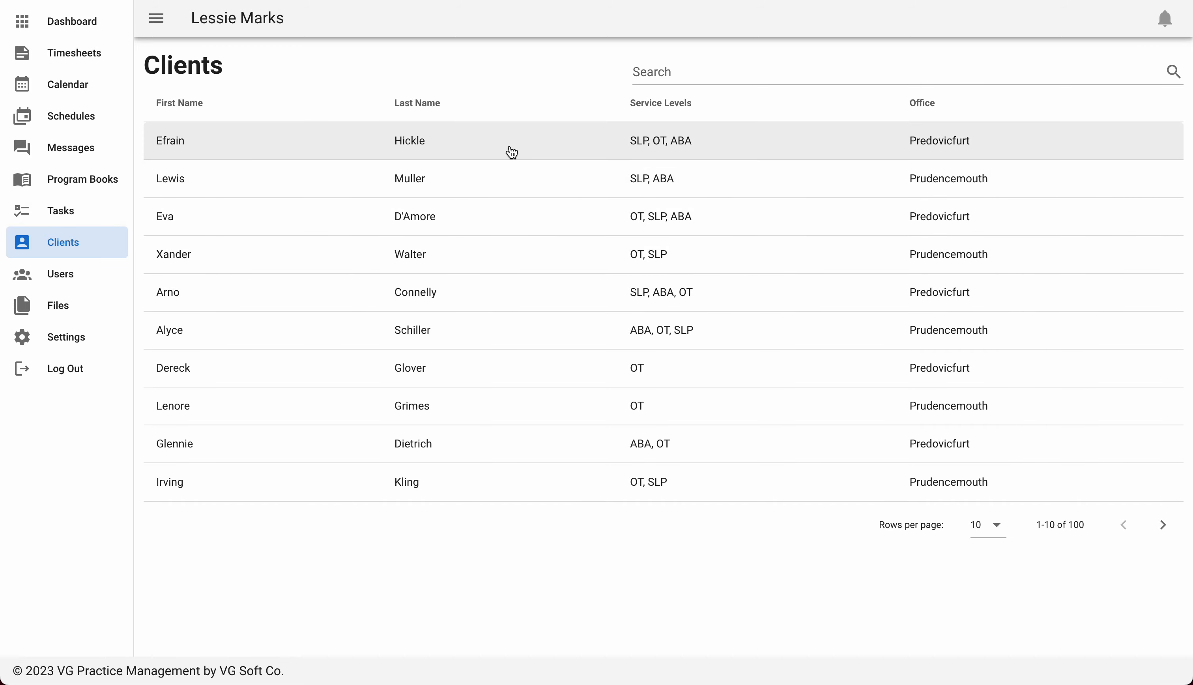
{"action": "left_click", "coordinate": [512, 152]}
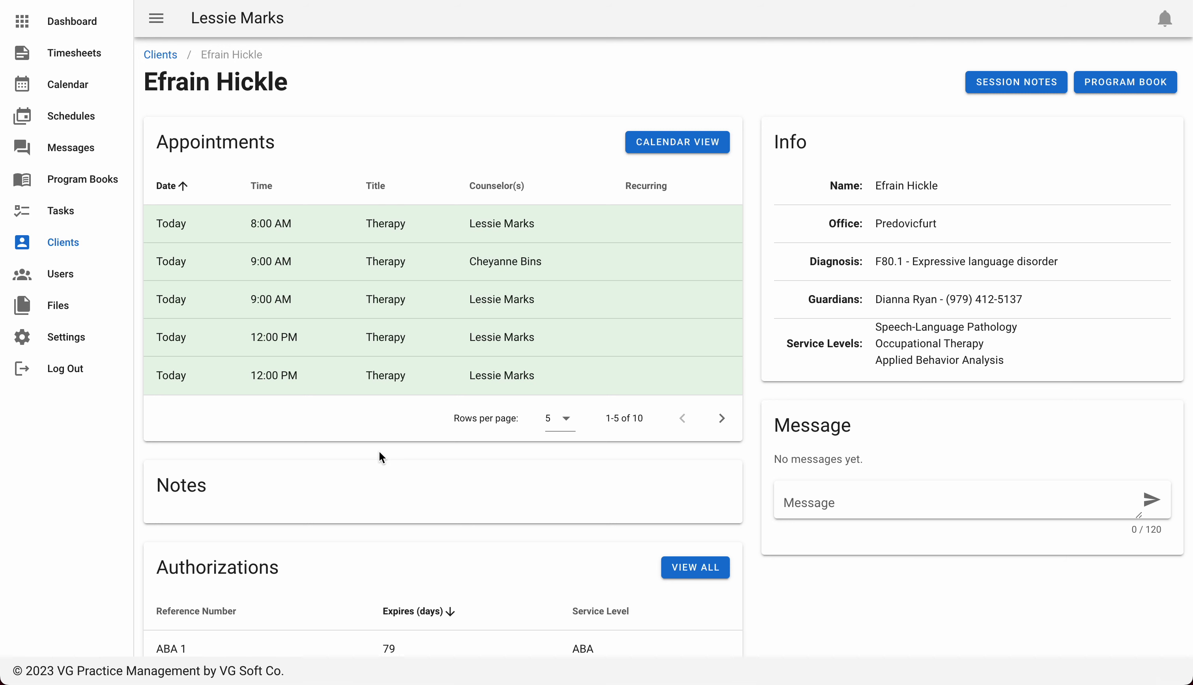
{"action": "left_click", "coordinate": [670, 141]}
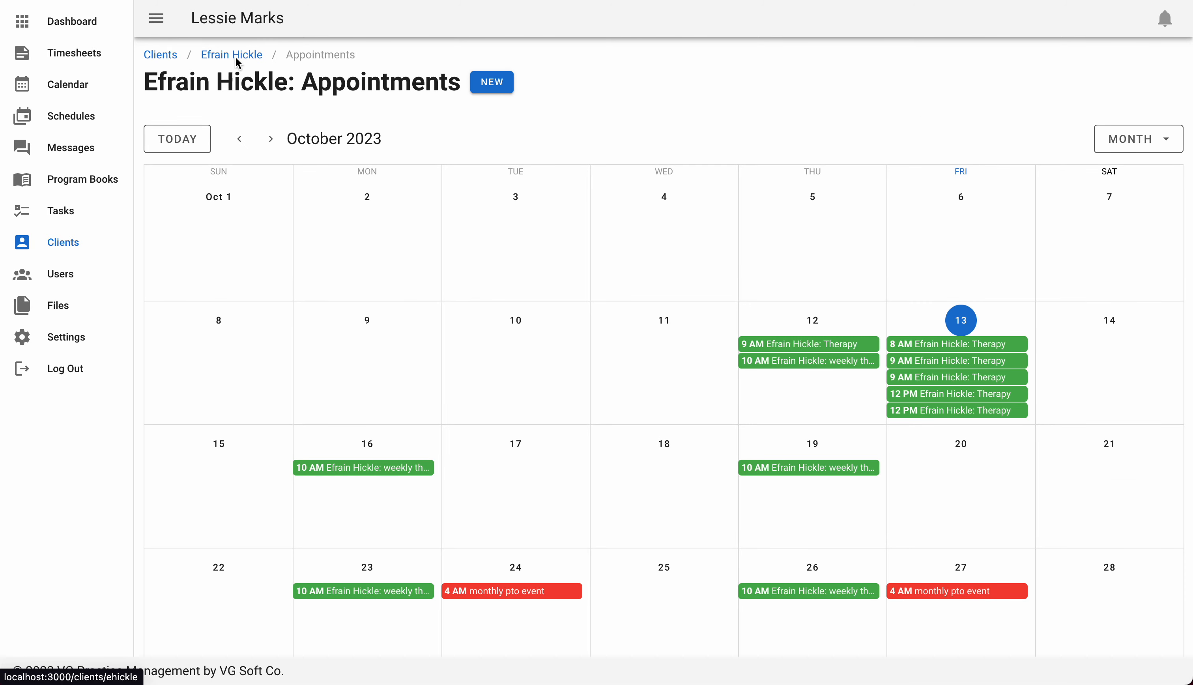
{"action": "left_click", "coordinate": [238, 63]}
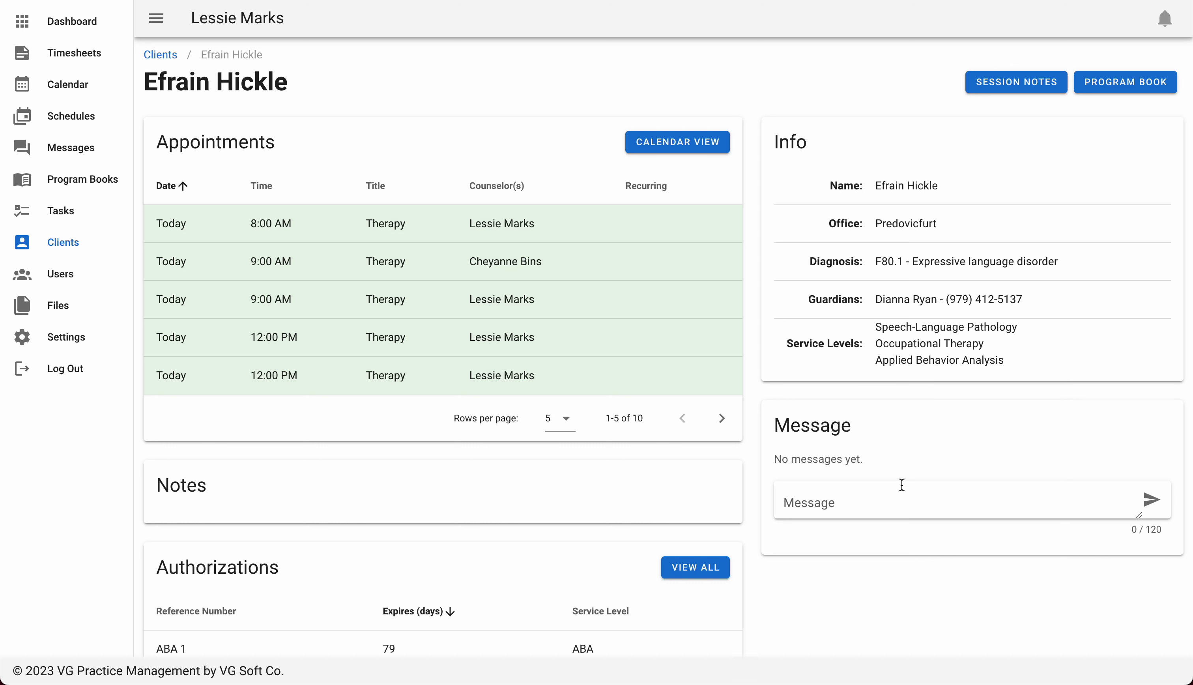
- Examine the client's authorizations and session notes, ending on the client's profile
{"action": "scroll", "coordinate": [901, 484], "scroll_direction": "down", "scroll_amount": 3}
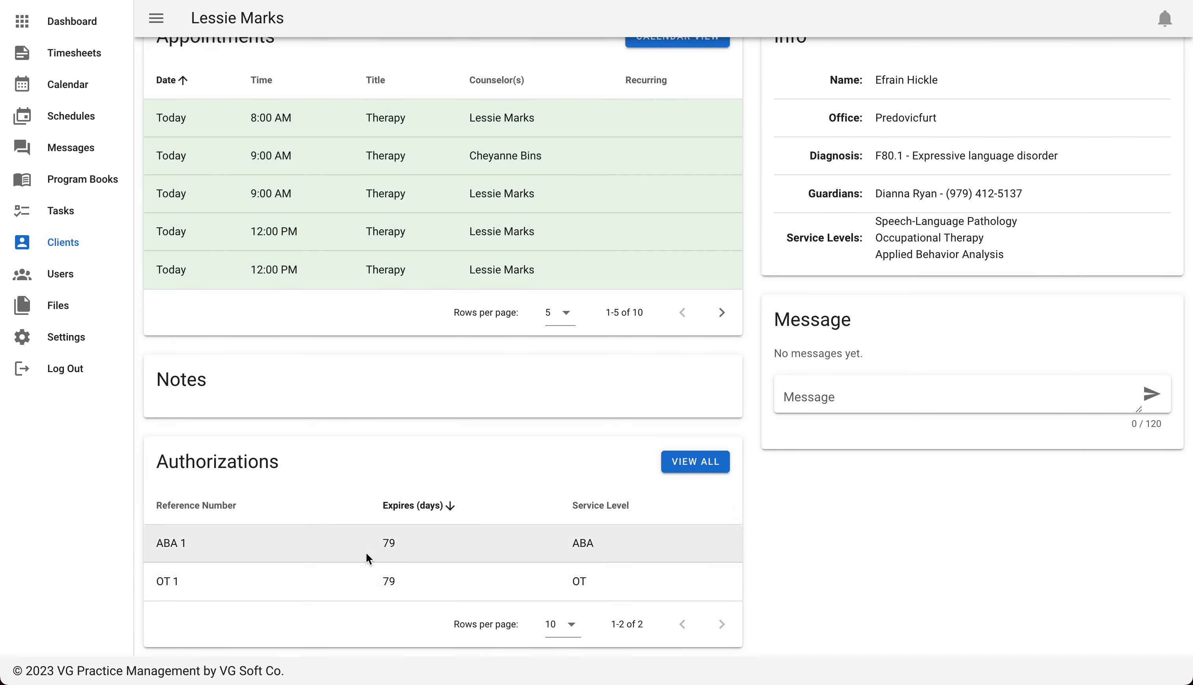
{"action": "scroll", "coordinate": [372, 539], "scroll_direction": "up", "scroll_amount": 3}
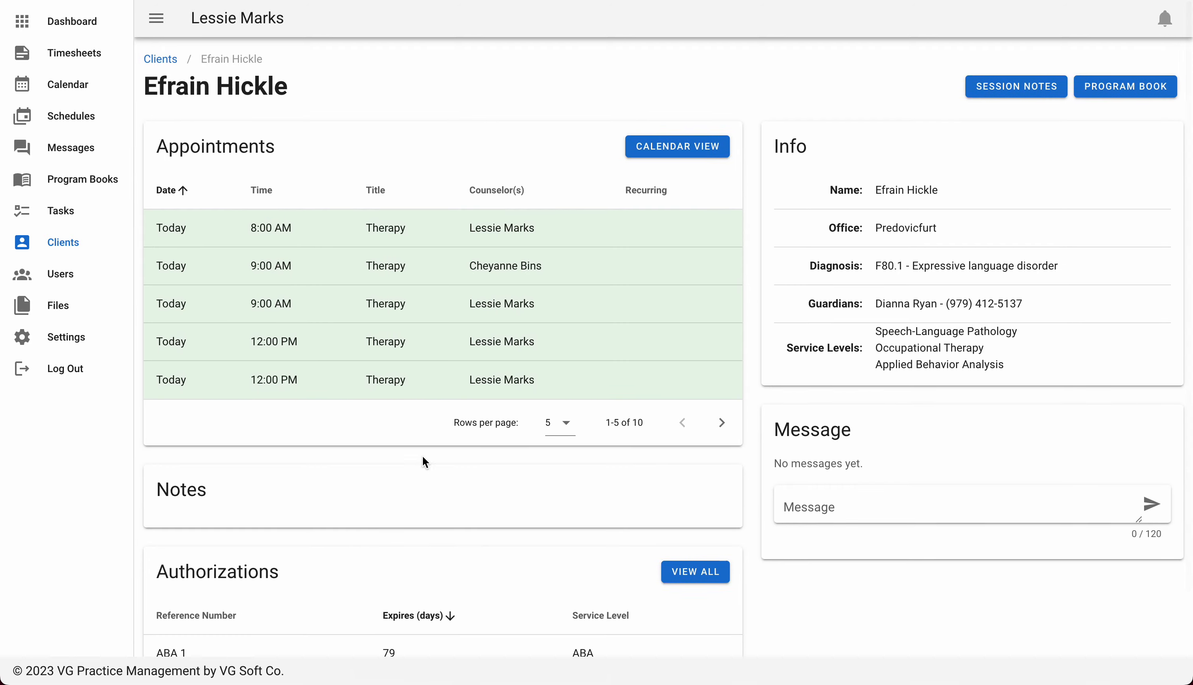
{"action": "left_click", "coordinate": [1032, 84]}
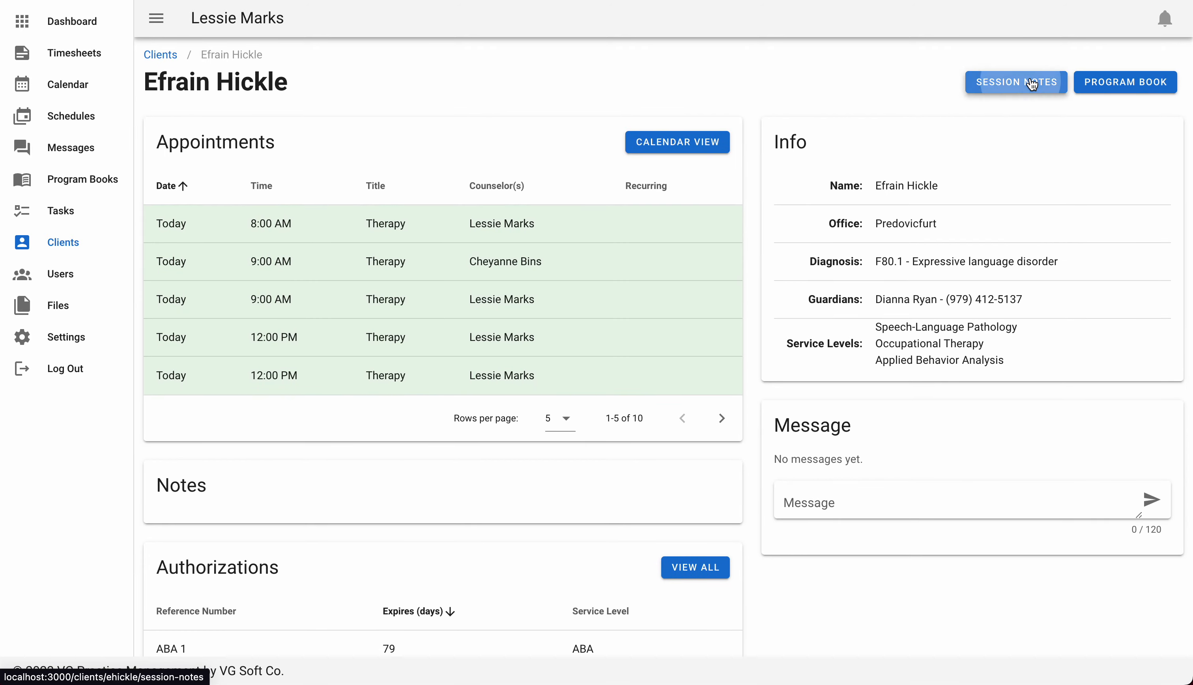
{"action": "left_click", "coordinate": [601, 237]}
{"action": "left_click", "coordinate": [946, 60]}
{"action": "left_click", "coordinate": [225, 56]}
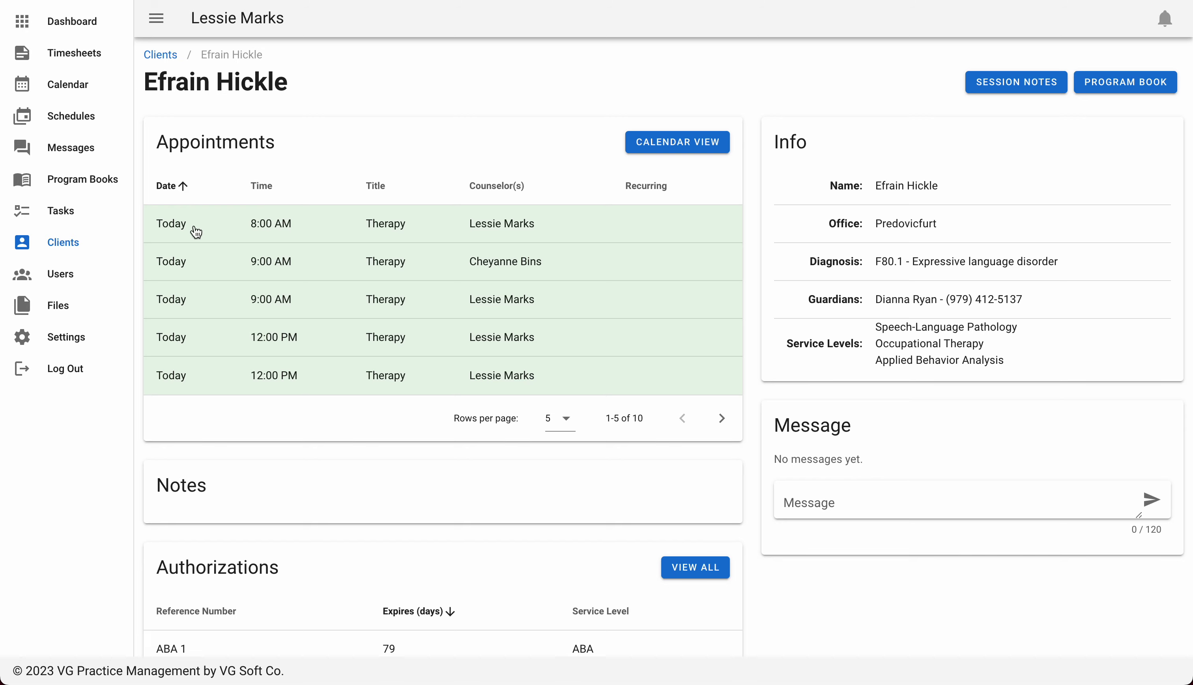
- Open the profile of the third listed user in Users and look over the calendar, info and message sections
{"action": "left_click", "coordinate": [62, 284]}
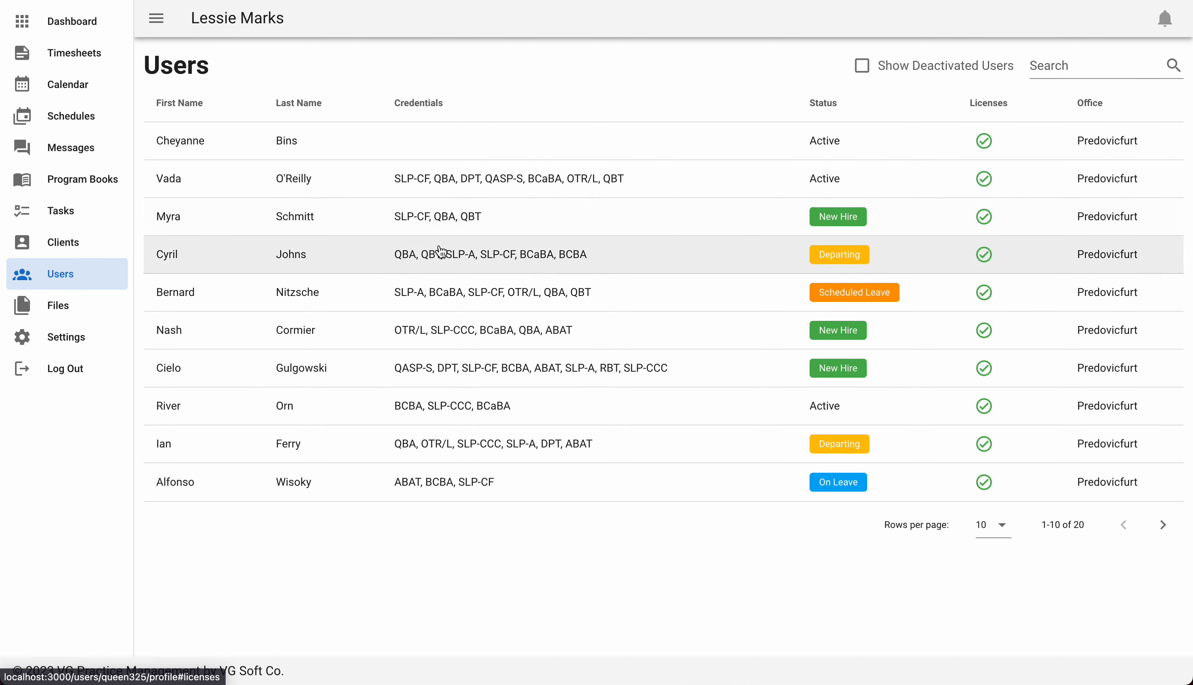
{"action": "left_click", "coordinate": [441, 215]}
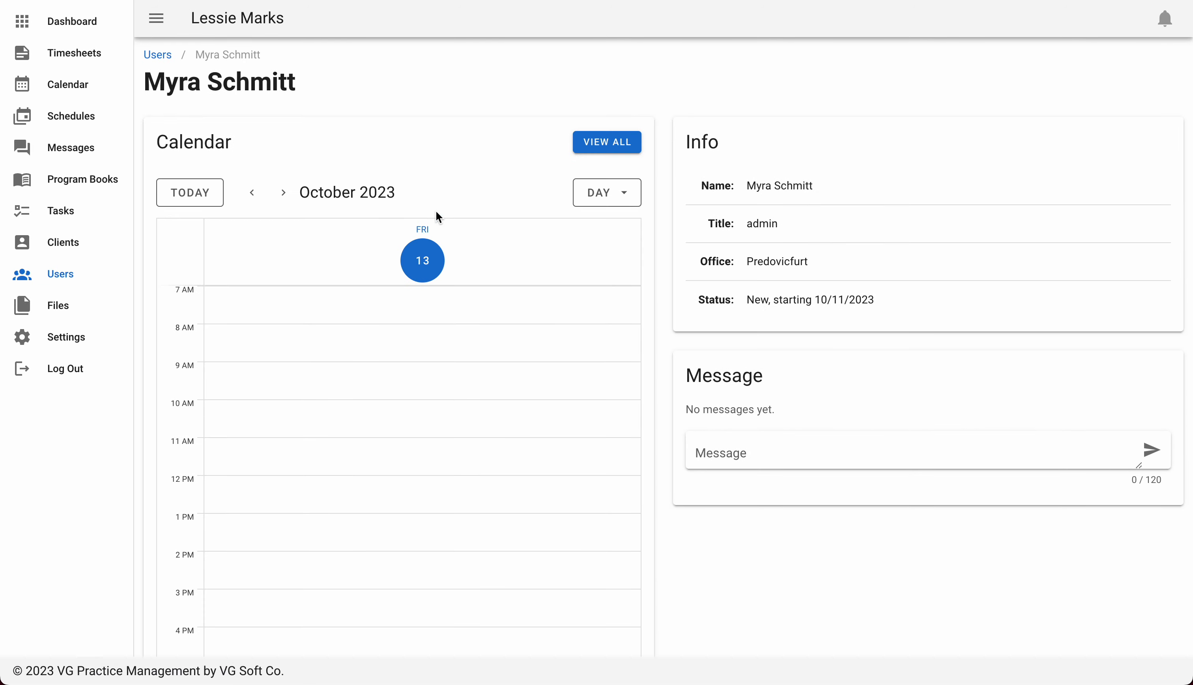
{"action": "scroll", "coordinate": [724, 264], "scroll_direction": "down", "scroll_amount": 1}
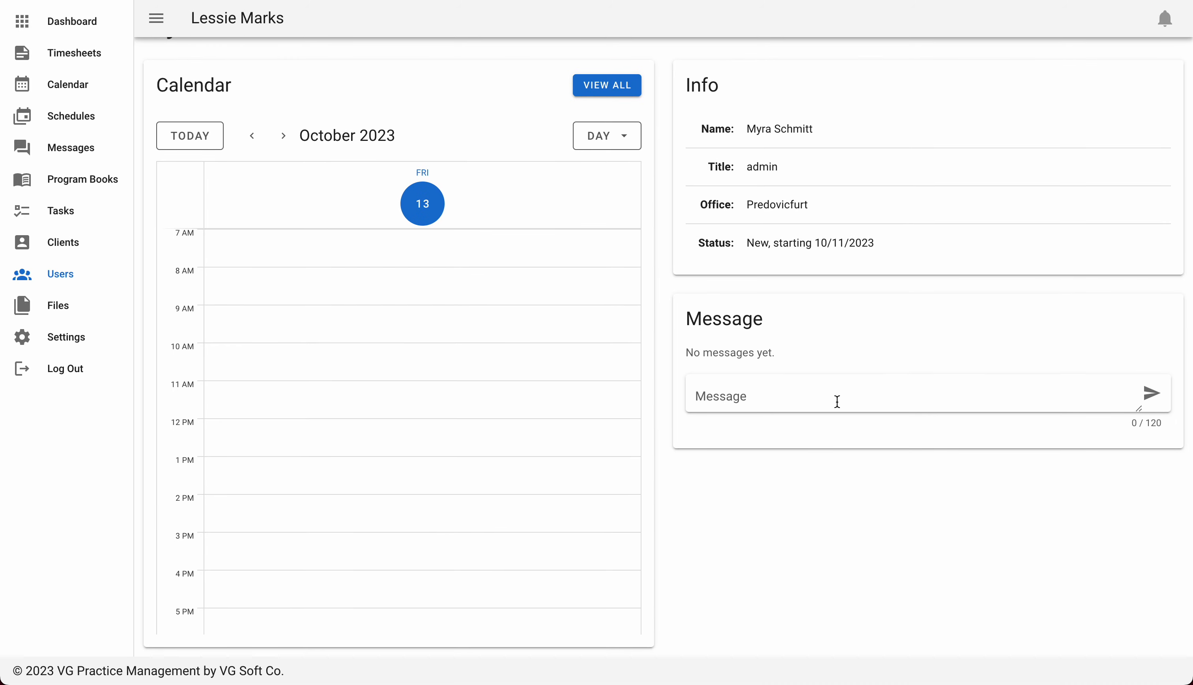
{"action": "scroll", "coordinate": [781, 374], "scroll_direction": "up", "scroll_amount": 1}
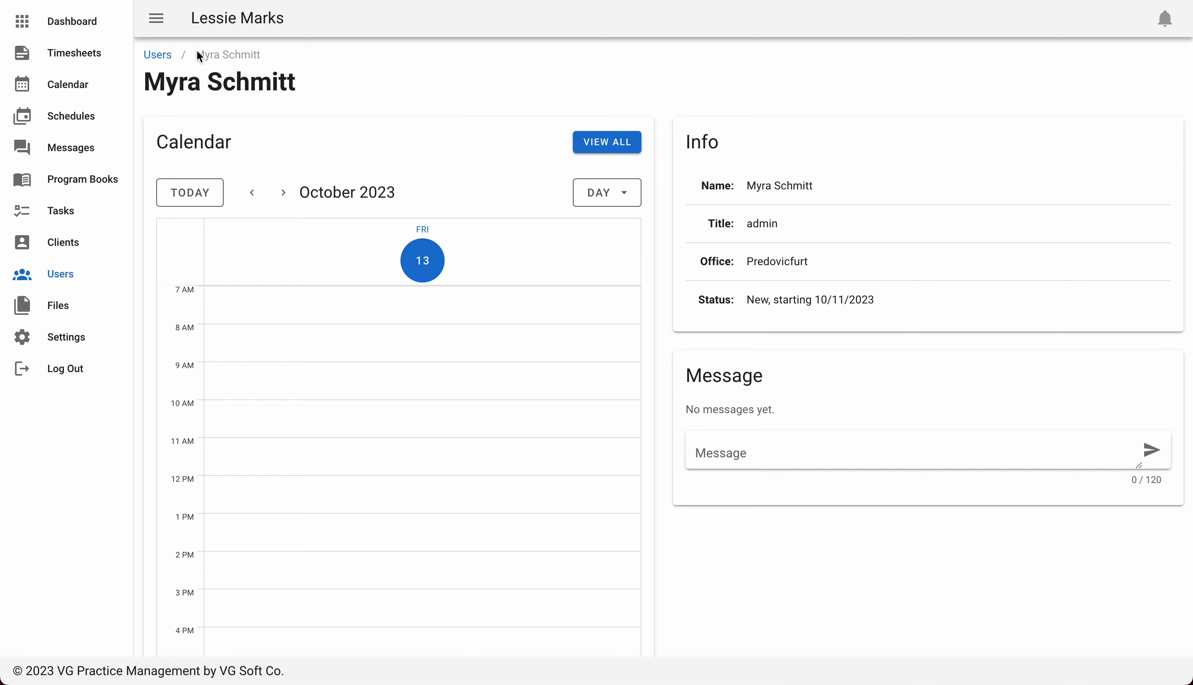
- Open the first listed user's profile, view the details of a daily pto event, and return to the Users list
{"action": "left_click", "coordinate": [158, 54]}
{"action": "left_click", "coordinate": [502, 140]}
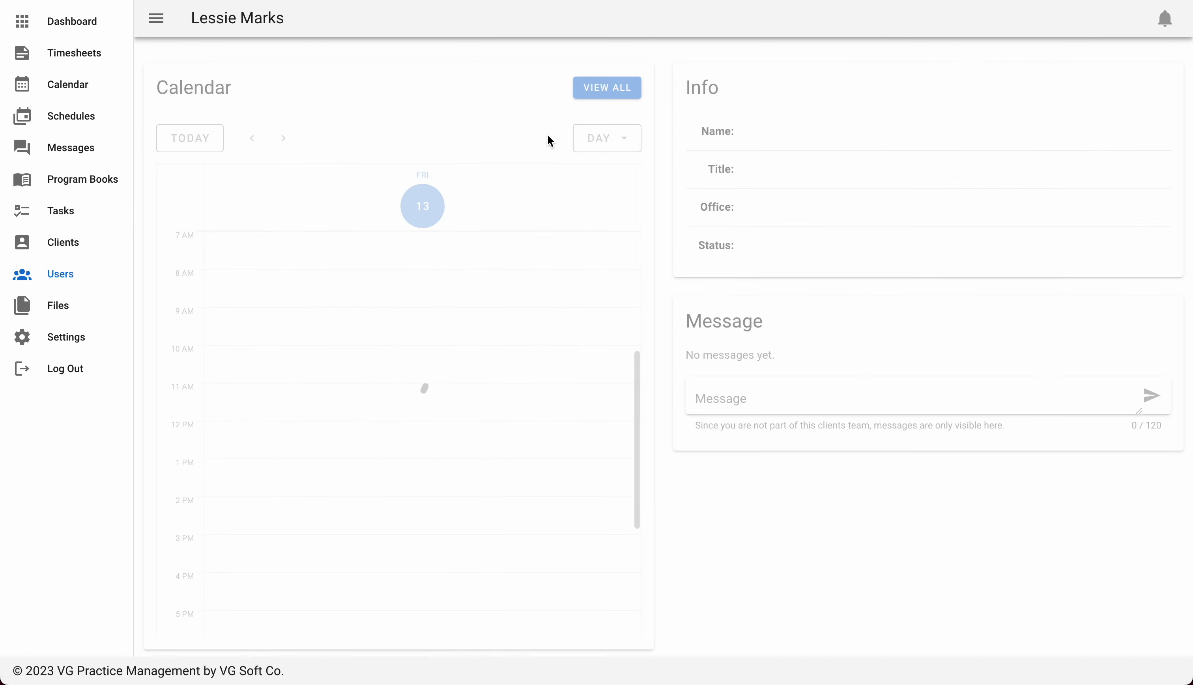
{"action": "left_click", "coordinate": [423, 471]}
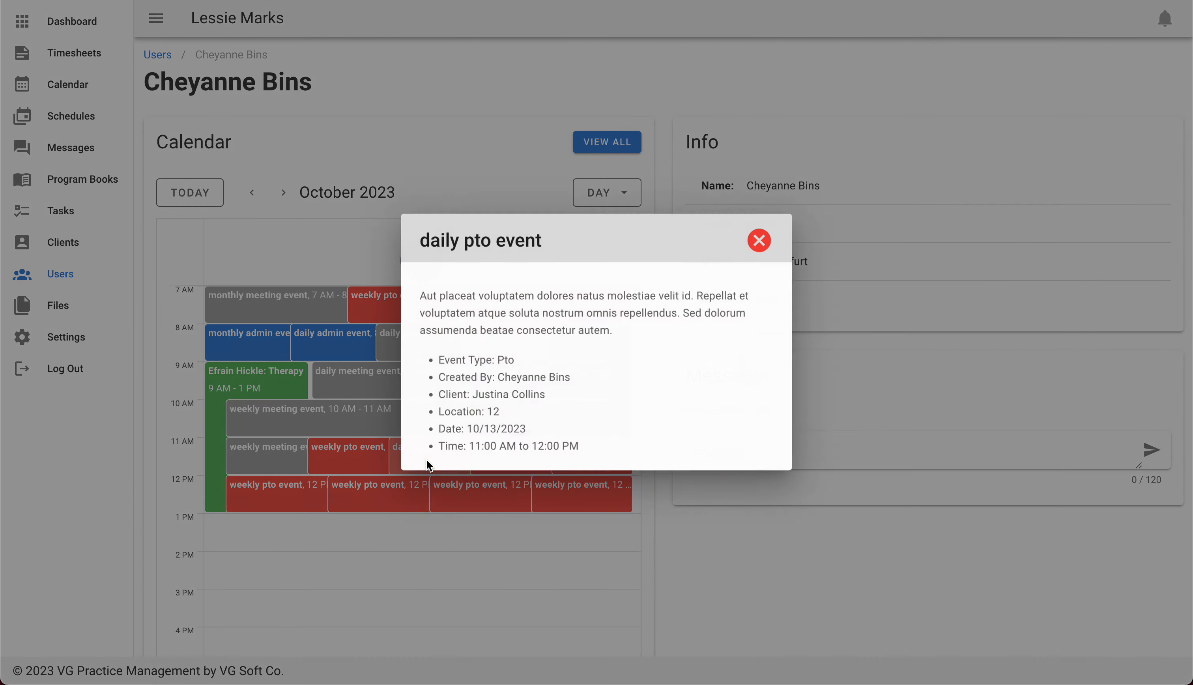
{"action": "left_click", "coordinate": [762, 240]}
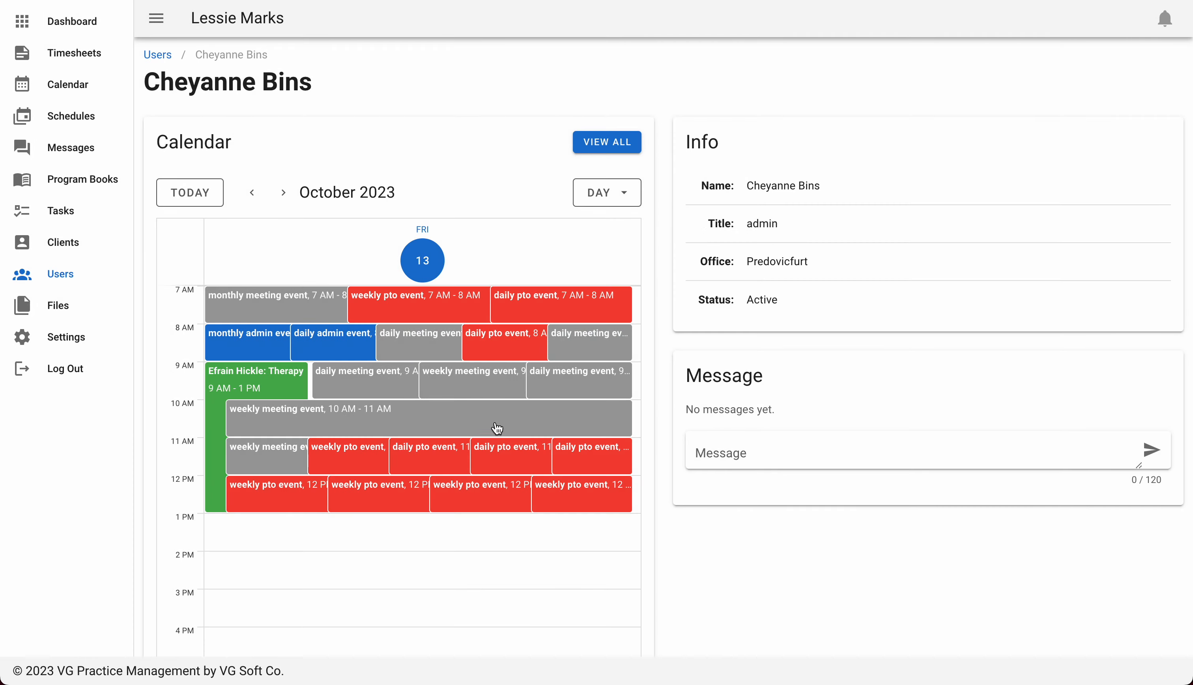
{"action": "left_click", "coordinate": [158, 55]}
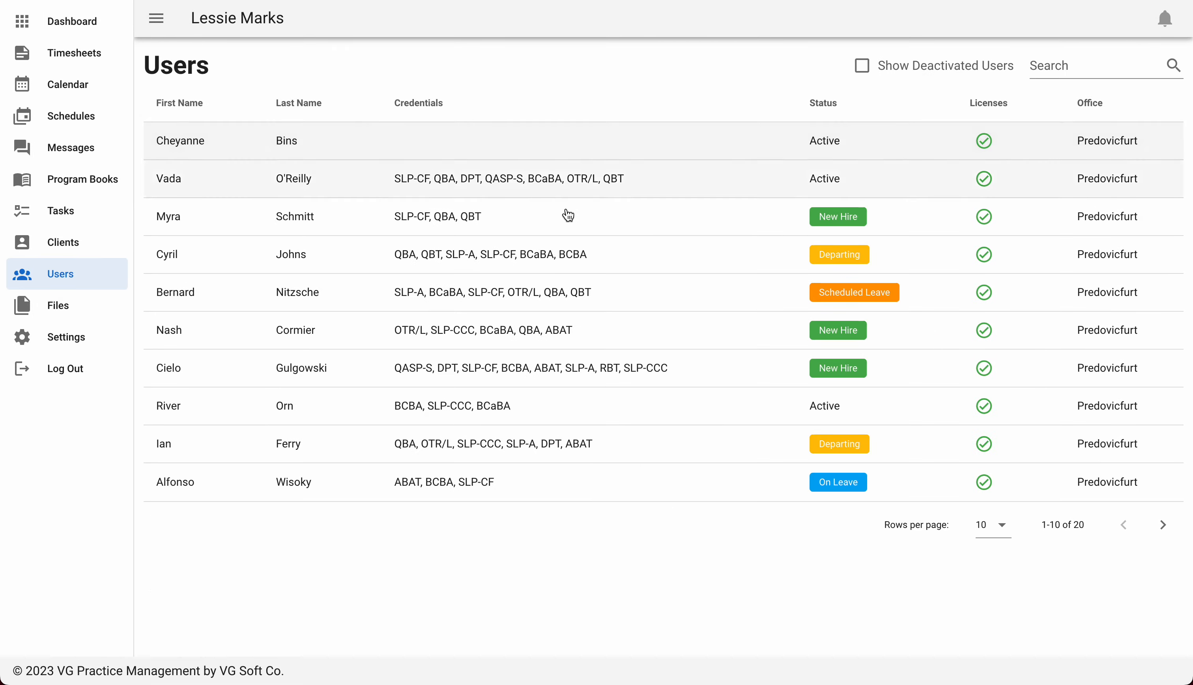
{"action": "left_click", "coordinate": [616, 148]}
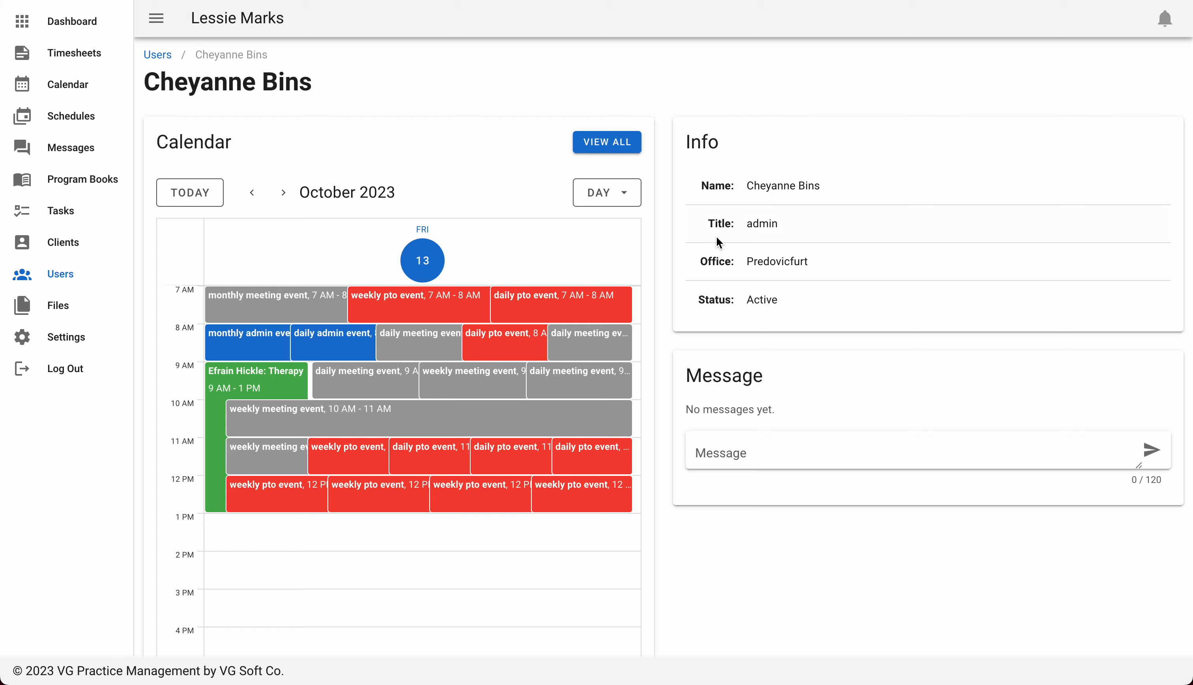
{"action": "left_click", "coordinate": [160, 54]}
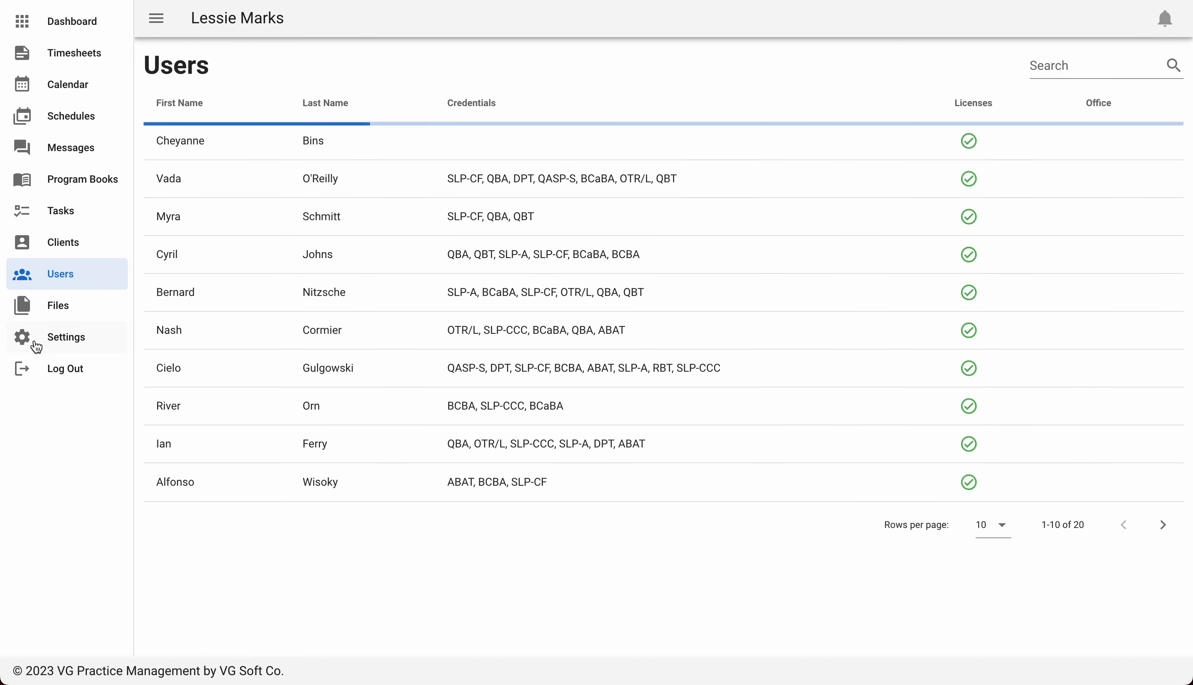
- View the location choices of the file upload form in Files without uploading, and view the details of Public file in Company Files
{"action": "left_click", "coordinate": [61, 310]}
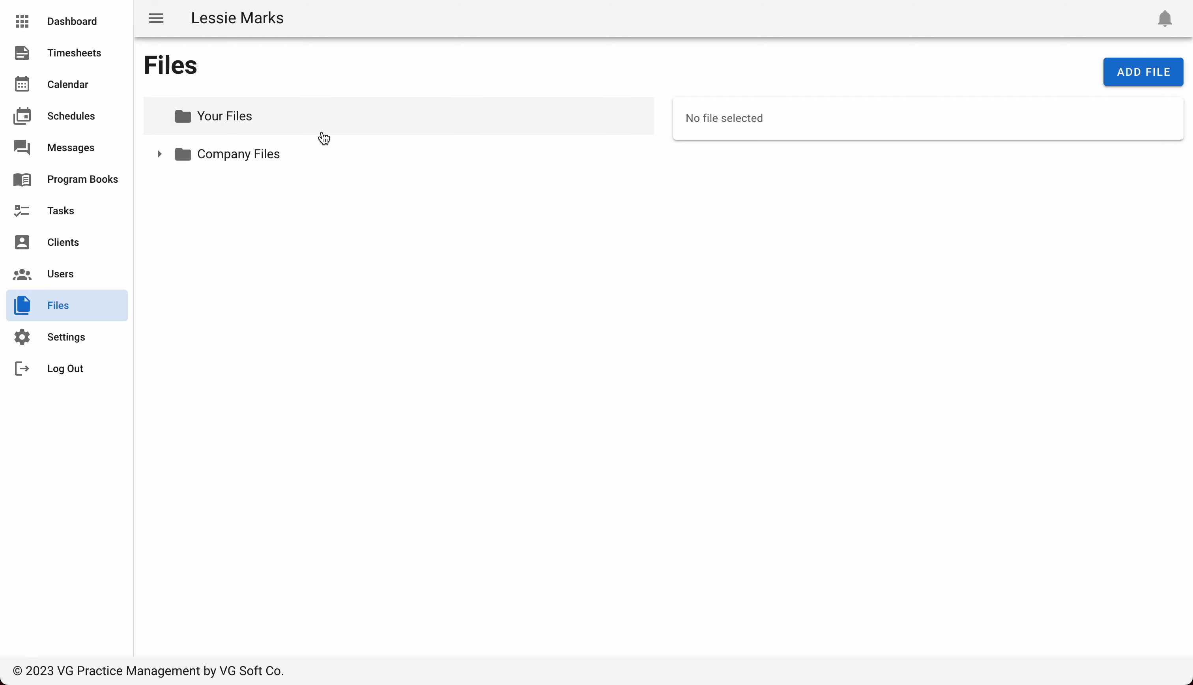
{"action": "left_click", "coordinate": [1140, 87]}
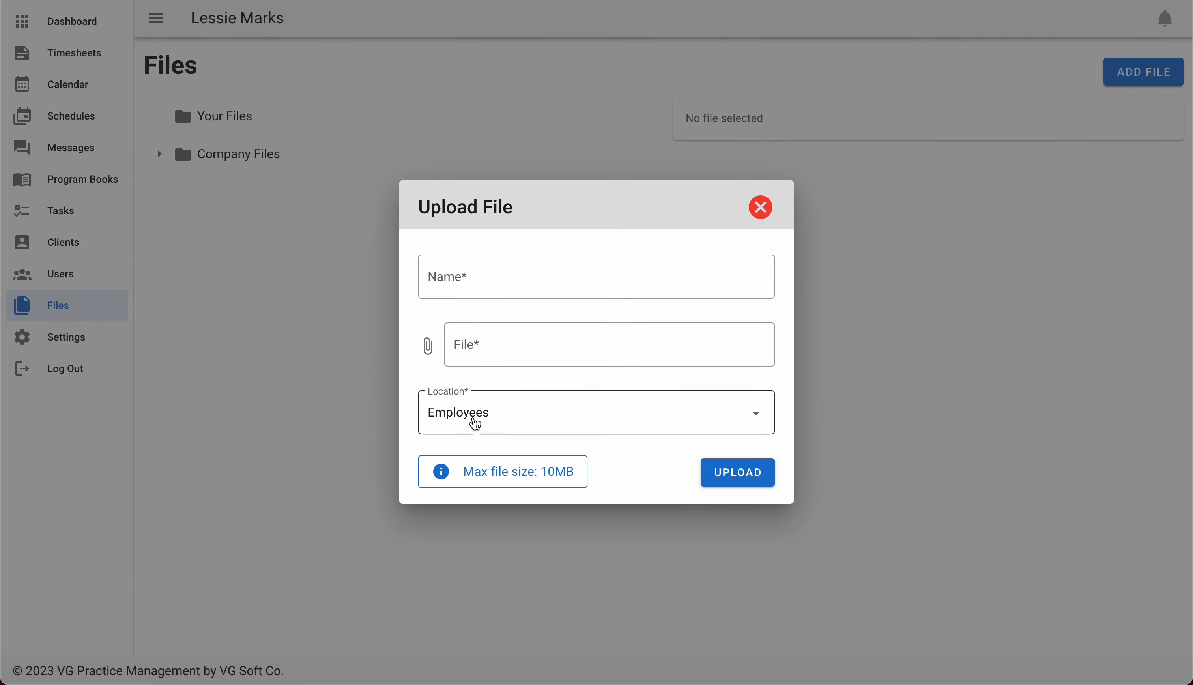
{"action": "left_click", "coordinate": [506, 405]}
{"action": "left_click", "coordinate": [456, 421]}
{"action": "left_click", "coordinate": [605, 432]}
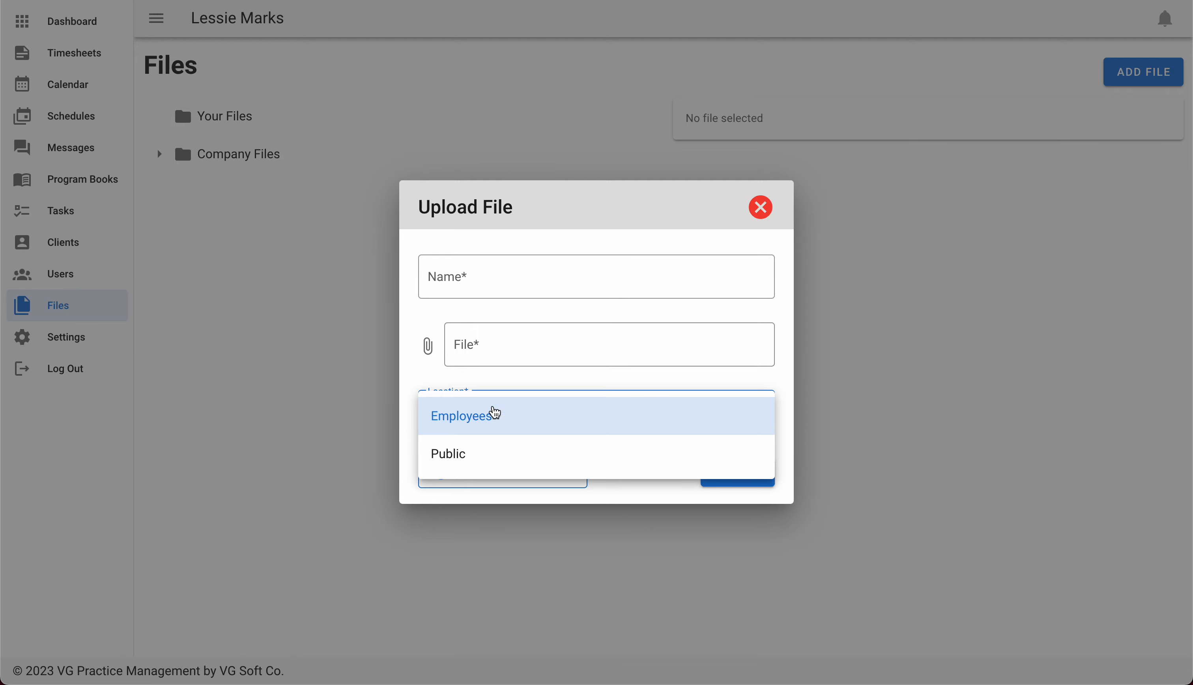
{"action": "left_click", "coordinate": [753, 199]}
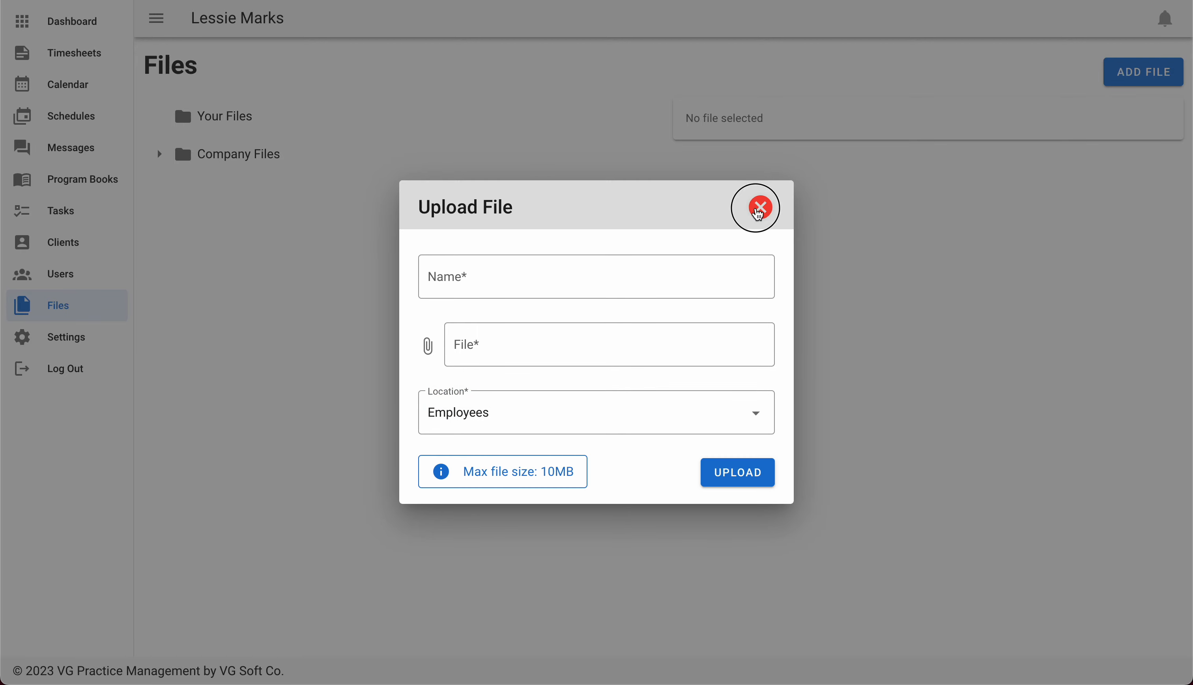
{"action": "left_click", "coordinate": [759, 207]}
{"action": "left_click", "coordinate": [159, 153]}
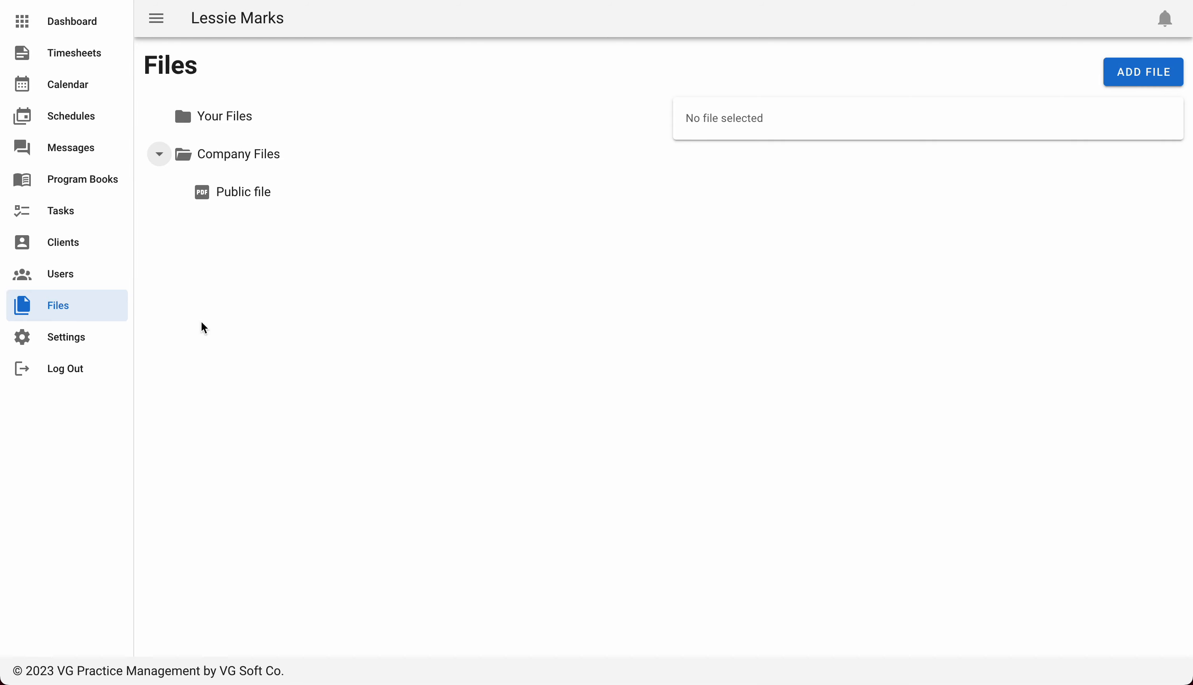
{"action": "left_click", "coordinate": [234, 187]}
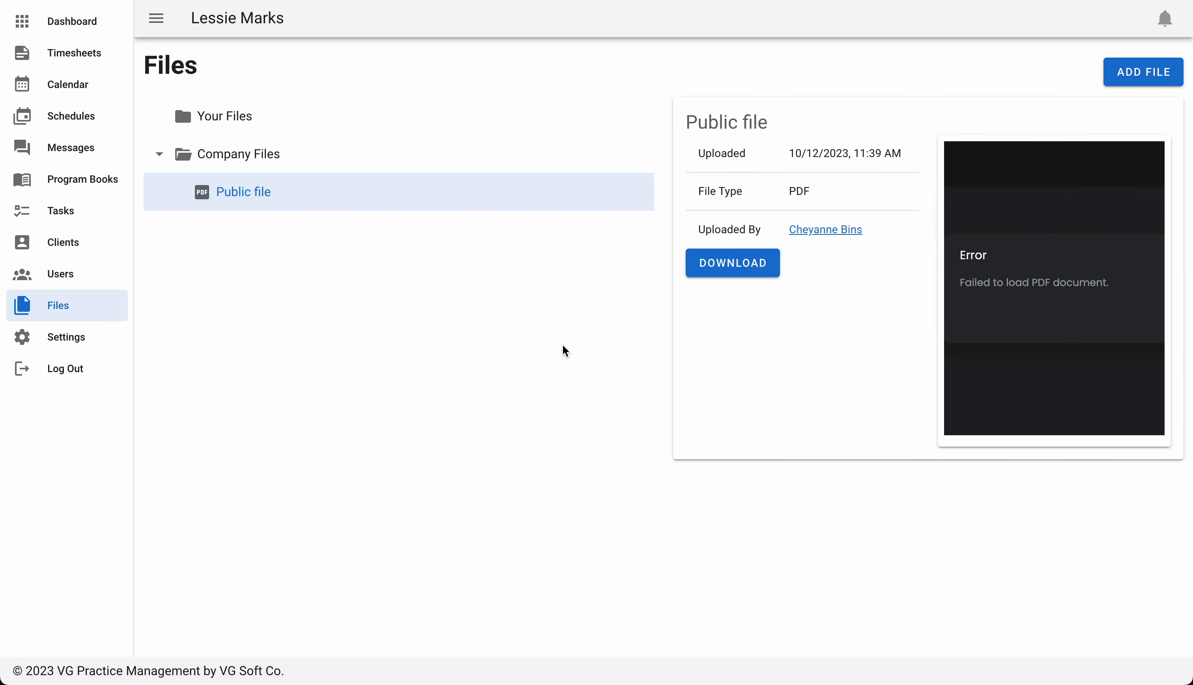
- Examine the profile settings from company information through address and emergency contact down to the licenses
{"action": "left_click", "coordinate": [56, 341]}
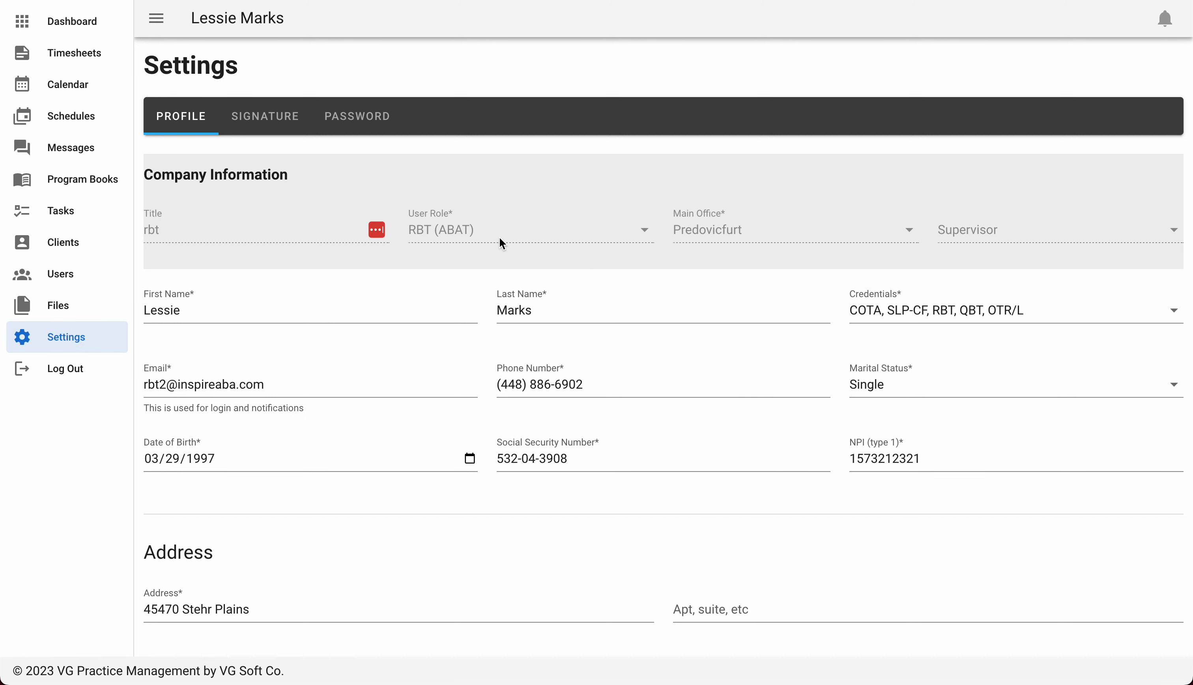
{"action": "scroll", "coordinate": [257, 226], "scroll_direction": "down", "scroll_amount": 3}
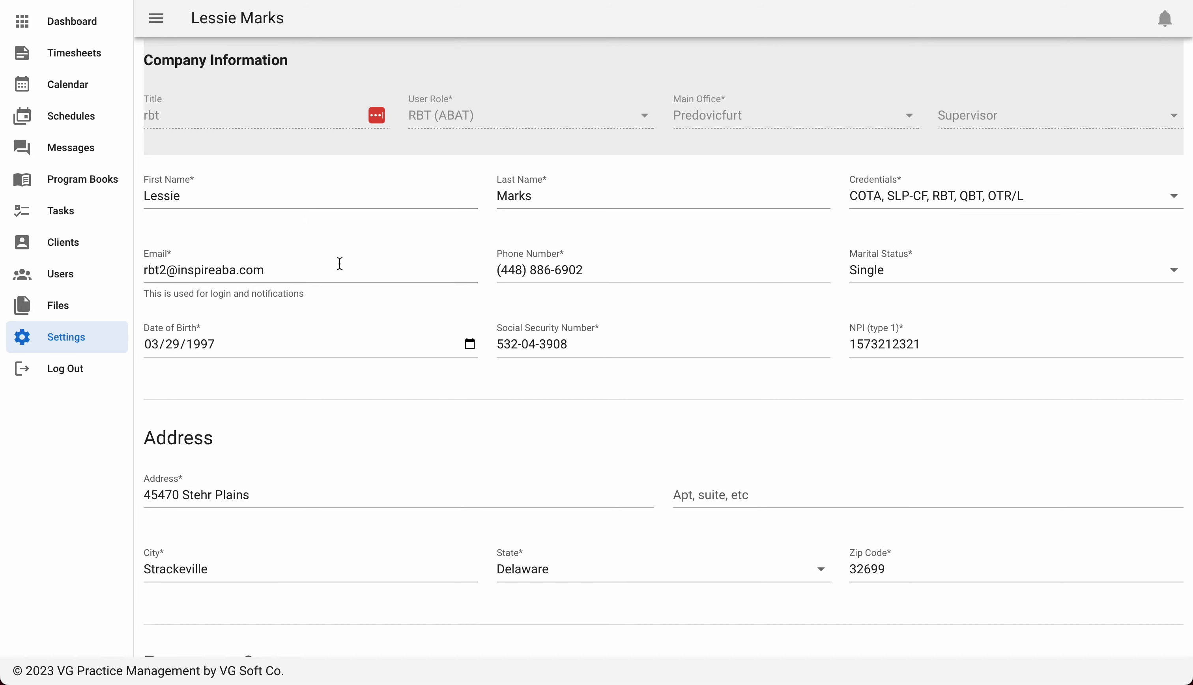
{"action": "scroll", "coordinate": [834, 383], "scroll_direction": "down", "scroll_amount": 1}
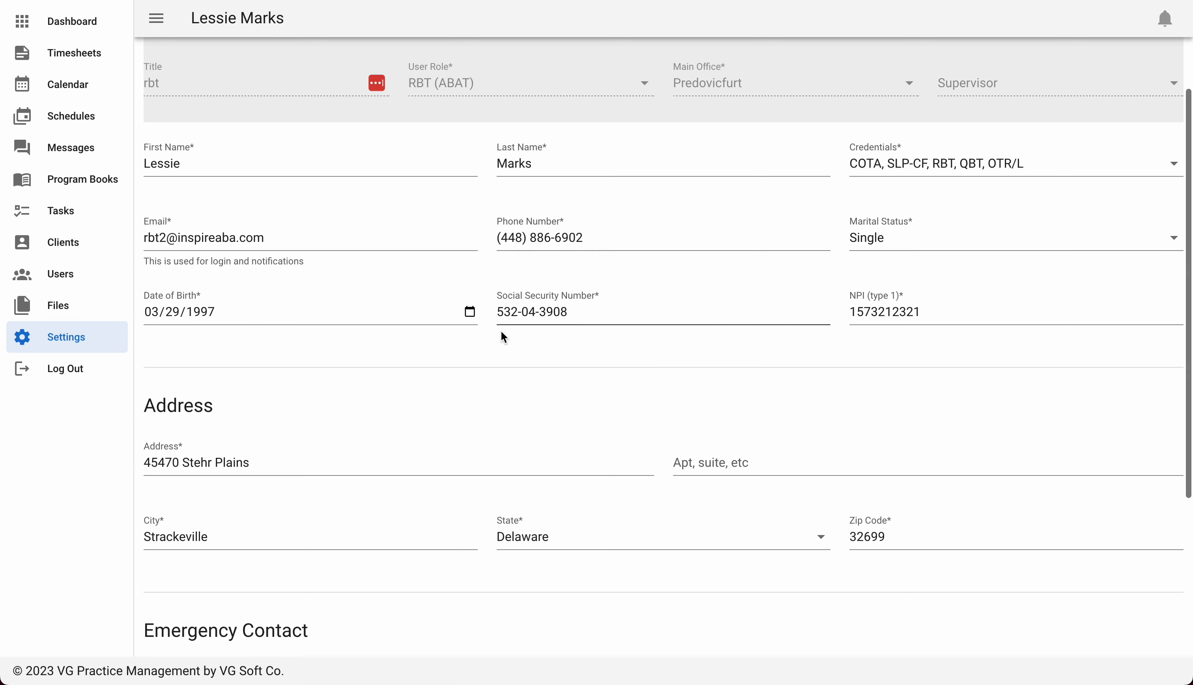
{"action": "scroll", "coordinate": [500, 333], "scroll_direction": "down", "scroll_amount": 3}
{"action": "scroll", "coordinate": [285, 343], "scroll_direction": "down", "scroll_amount": 5}
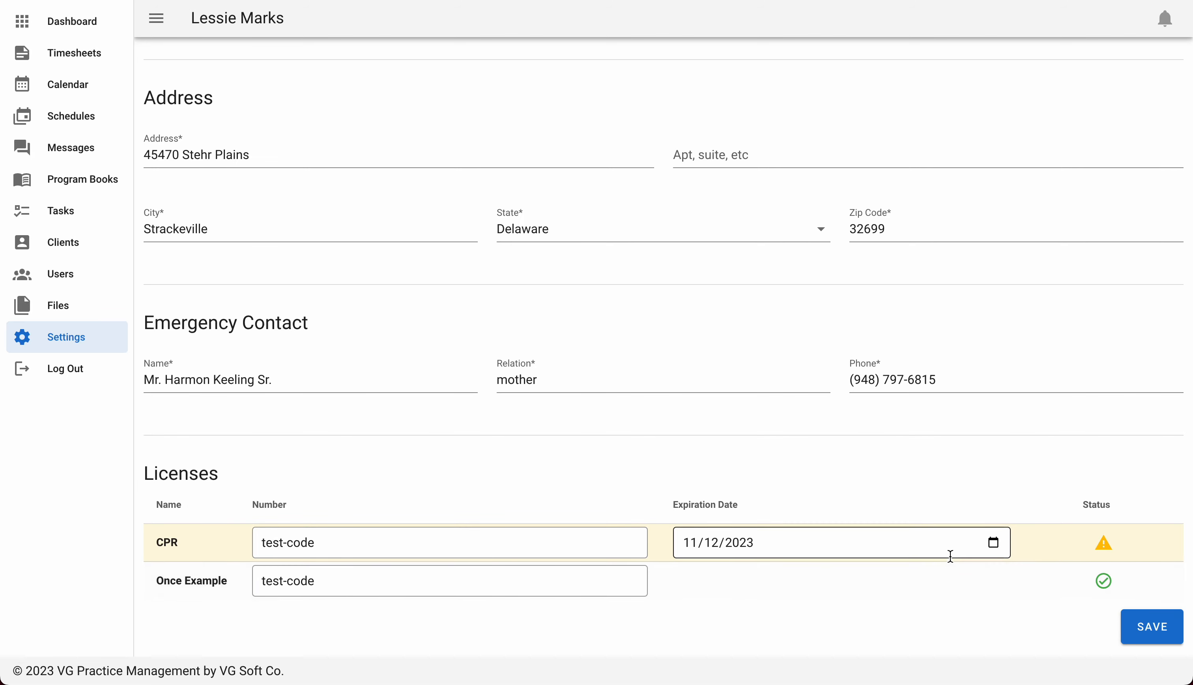
{"action": "scroll", "coordinate": [949, 555], "scroll_direction": "up", "scroll_amount": 10}
- View the current signature in Settings and inspect the signature at the end of today's 8:00 AM session note in Timesheets
{"action": "left_click", "coordinate": [253, 117]}
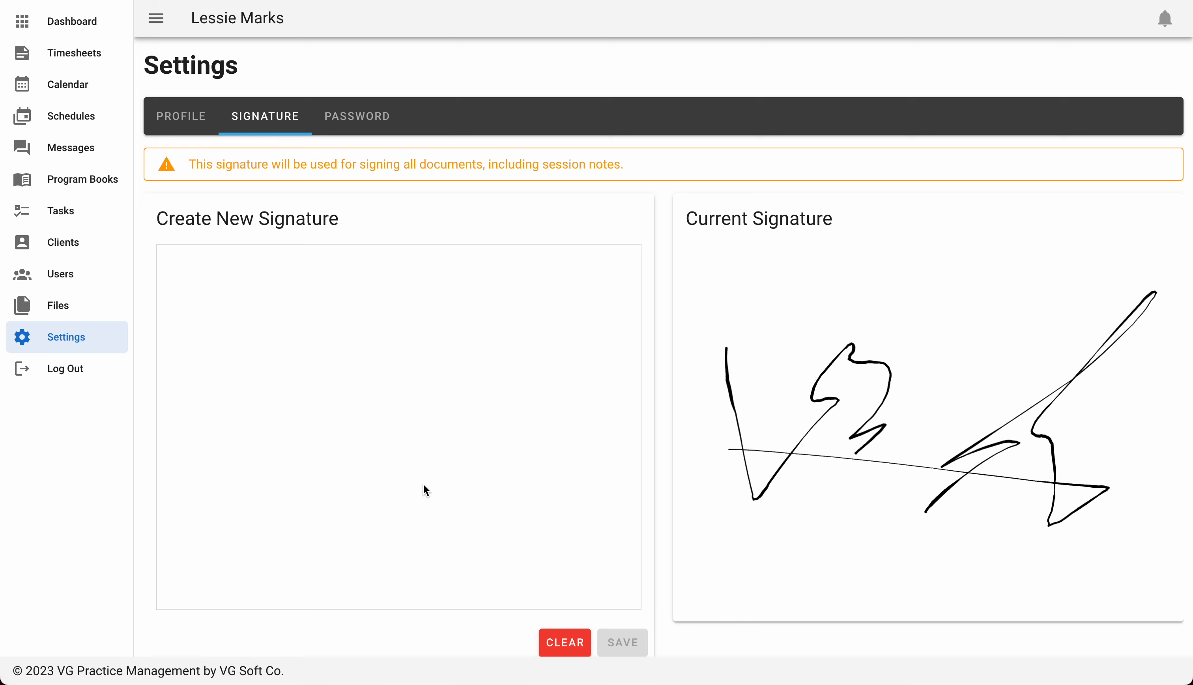
{"action": "scroll", "coordinate": [423, 483], "scroll_direction": "down", "scroll_amount": 1}
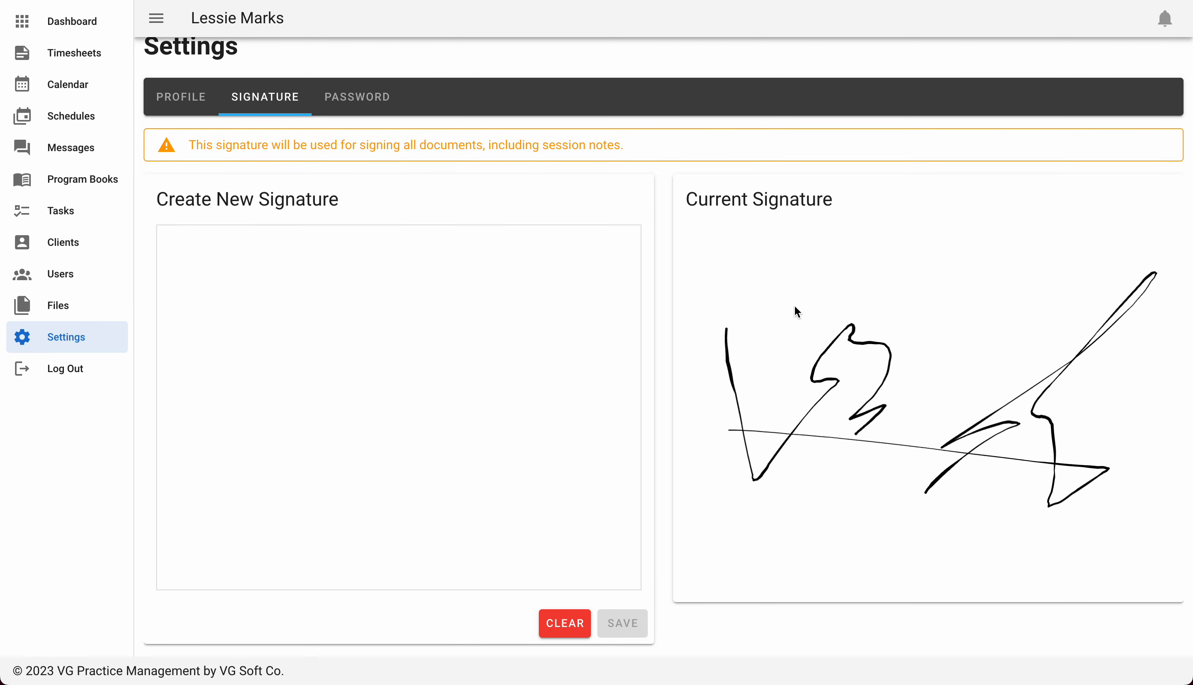
{"action": "left_click", "coordinate": [67, 55]}
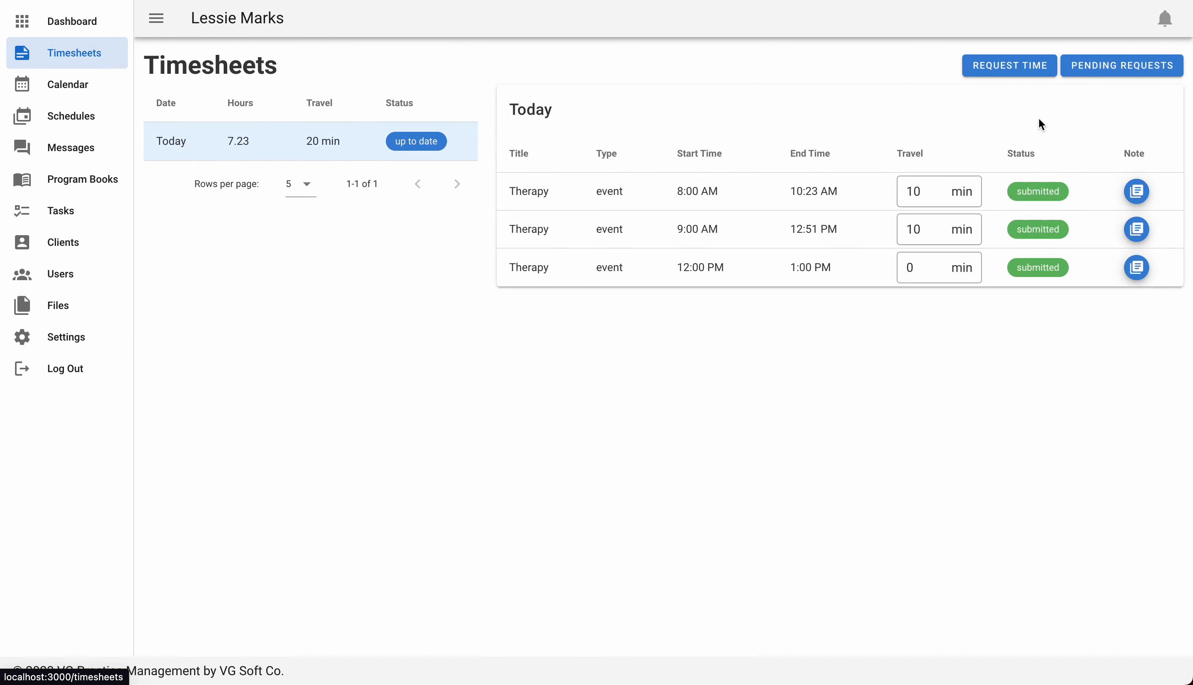
{"action": "left_click", "coordinate": [1136, 191]}
{"action": "scroll", "coordinate": [601, 506], "scroll_direction": "down", "scroll_amount": 15}
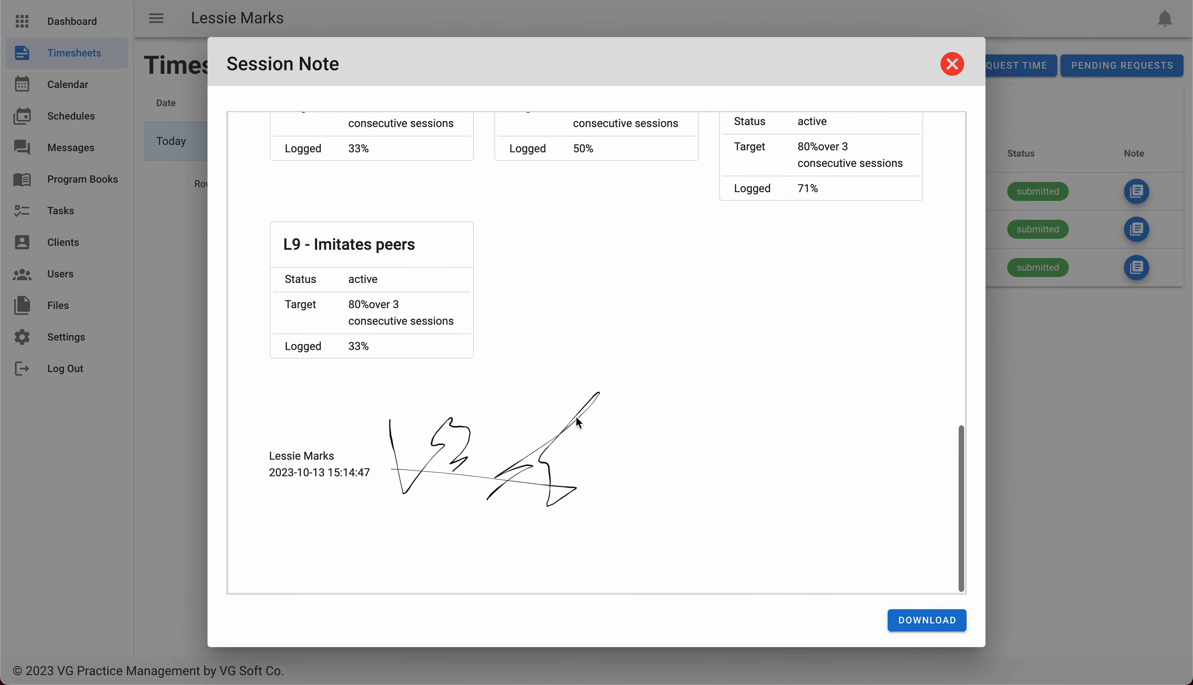
{"action": "left_click", "coordinate": [949, 67]}
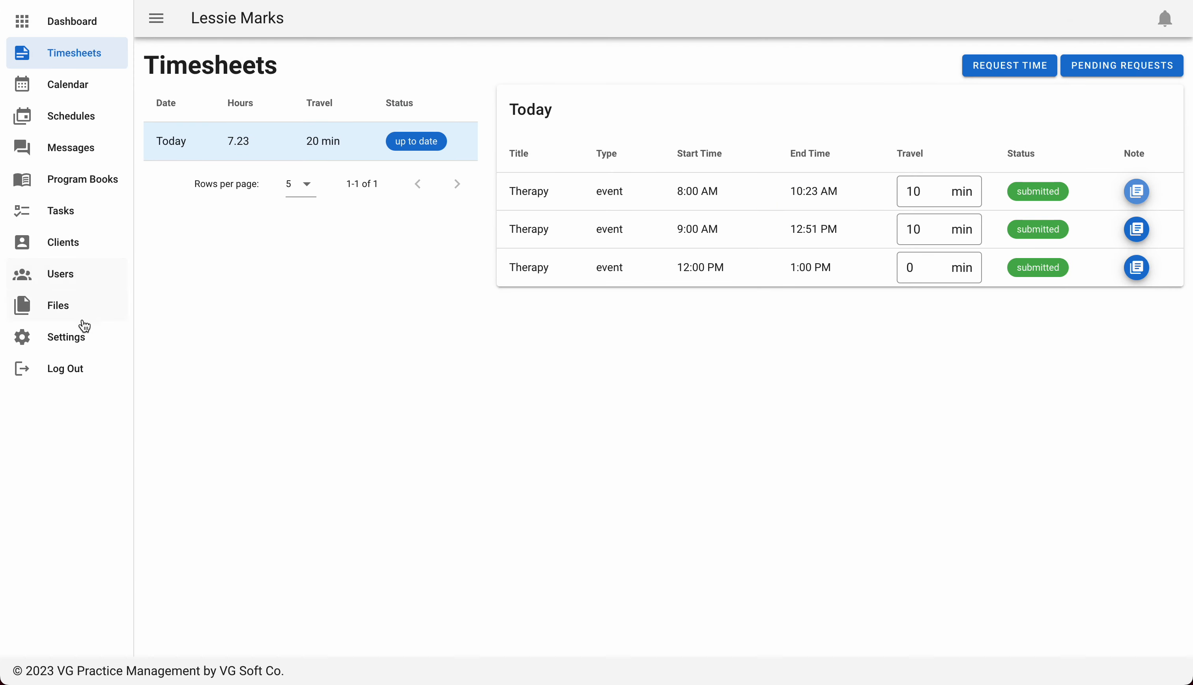
- View the password update form and its rules in Settings
{"action": "left_click", "coordinate": [82, 327]}
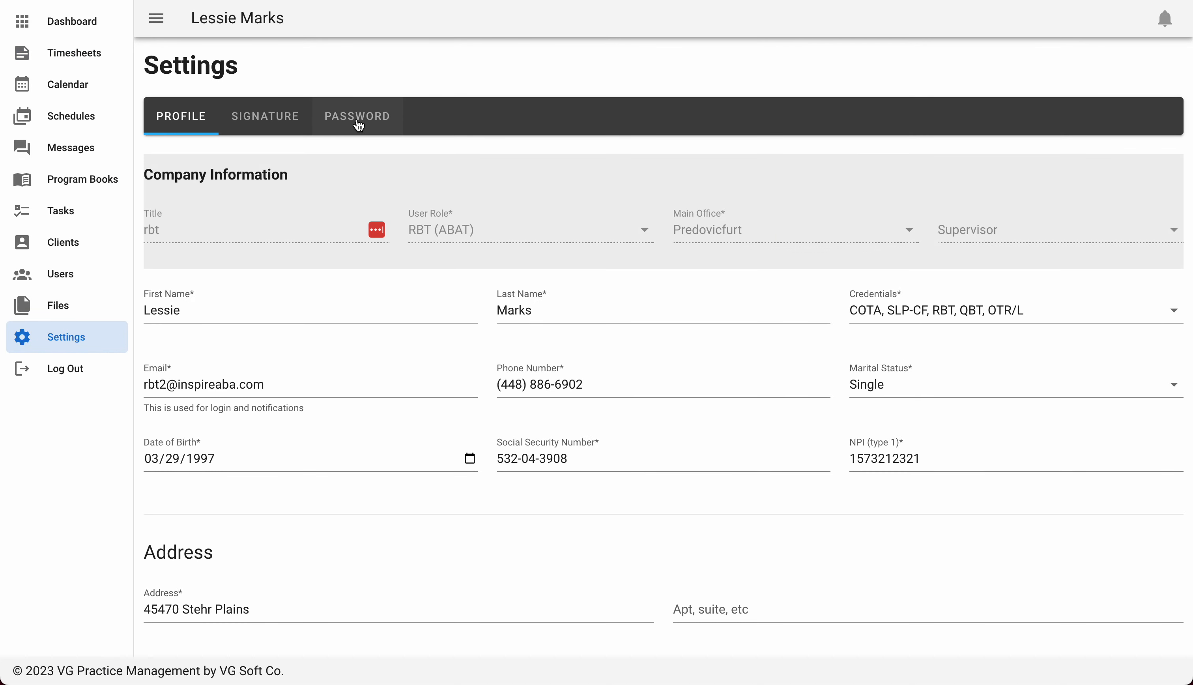
{"action": "left_click", "coordinate": [360, 118]}
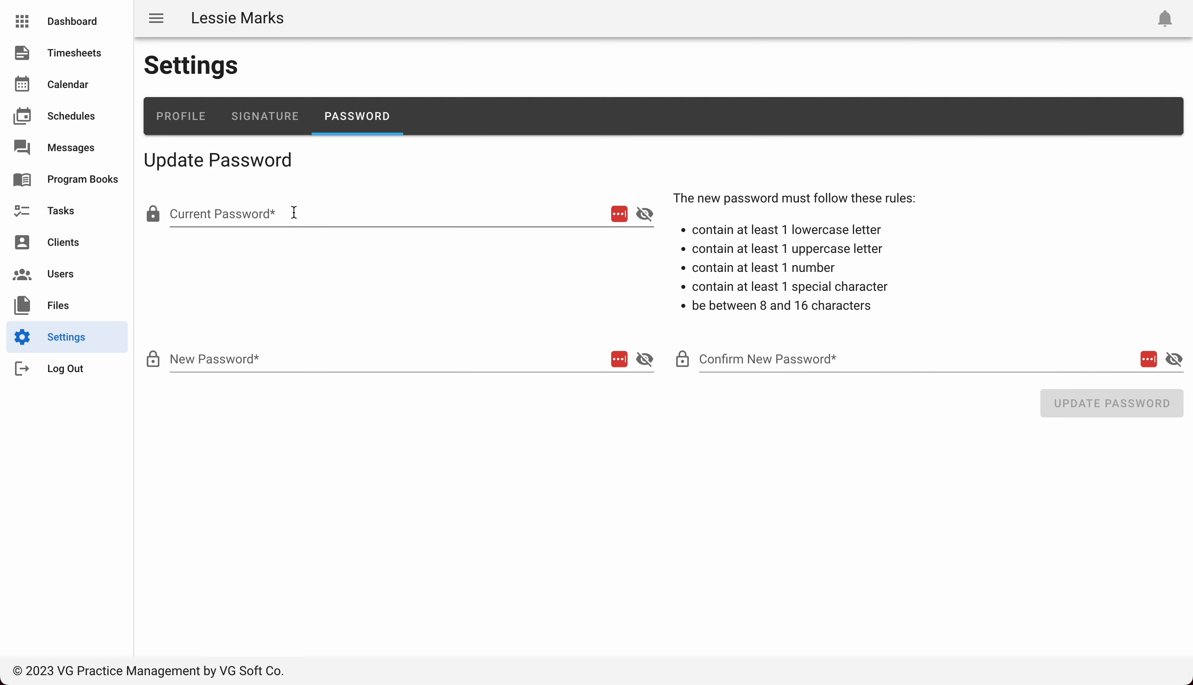
- Enter the 12 PM - 1:30 PM therapy session from the dashboard calendar and view its appointment time form without changing it
{"action": "left_click", "coordinate": [75, 27]}
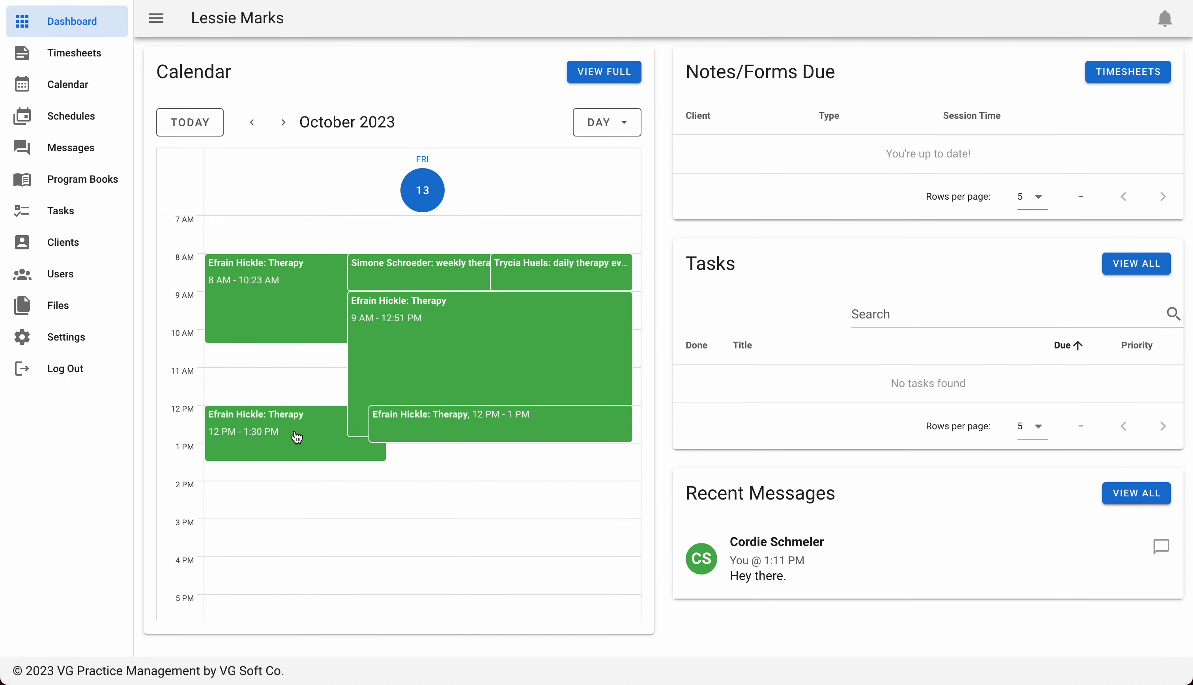
{"action": "left_click", "coordinate": [296, 437]}
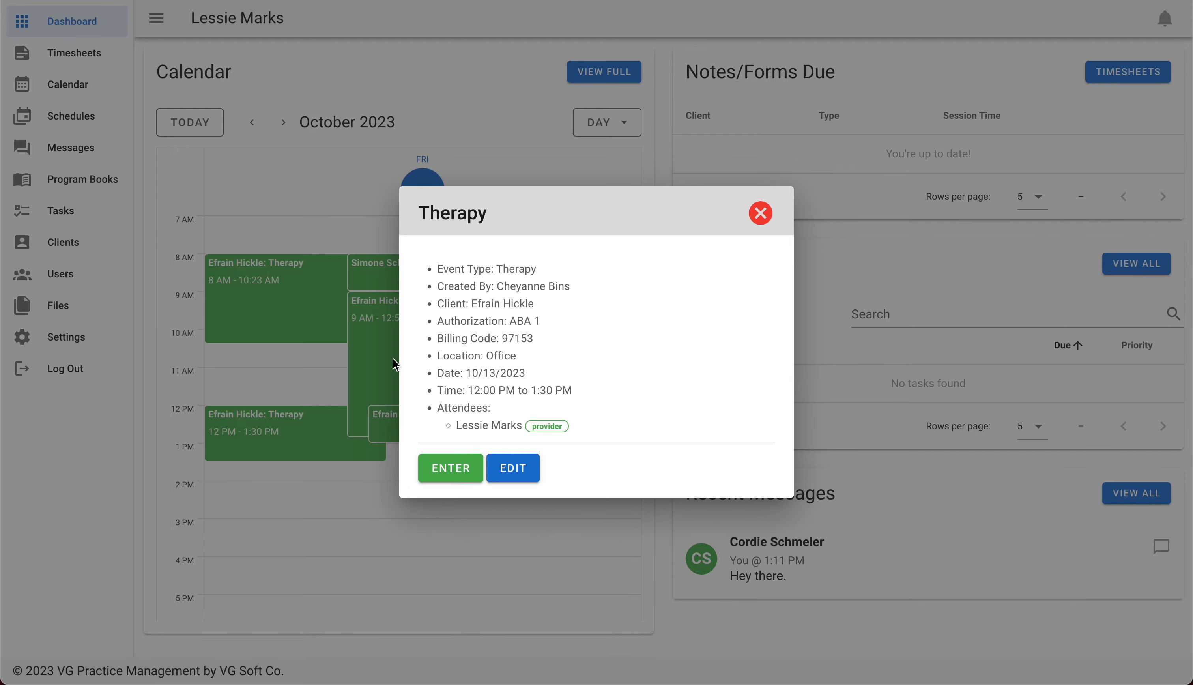
{"action": "left_click", "coordinate": [447, 471]}
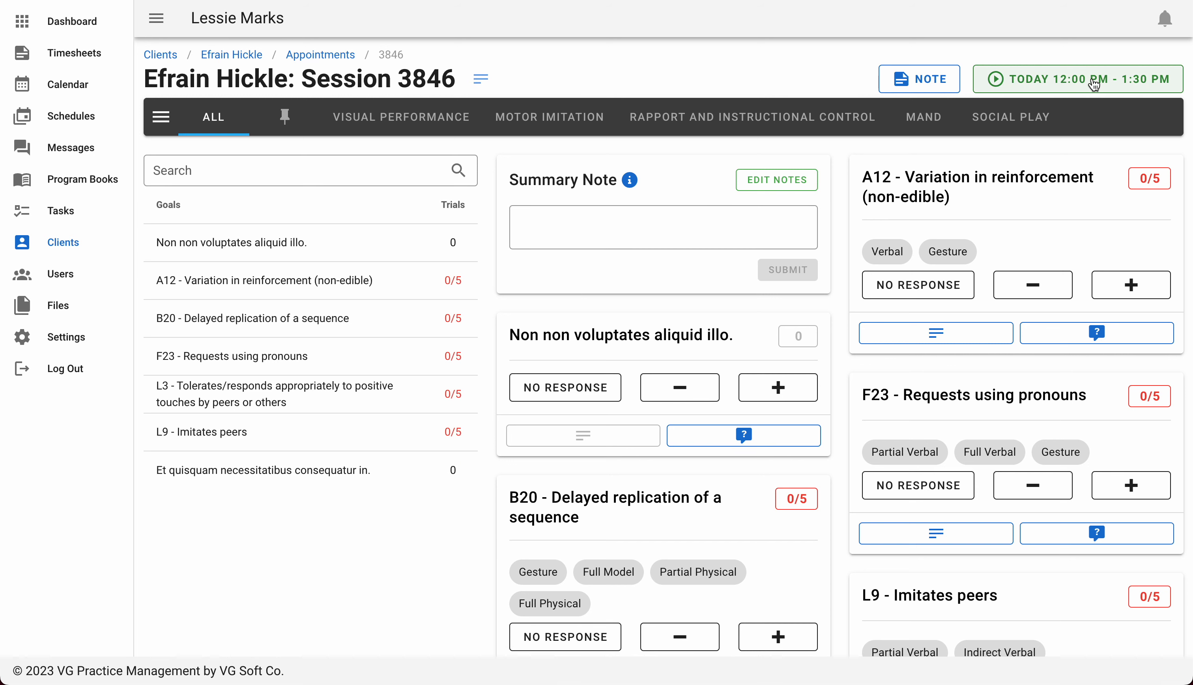
{"action": "left_click", "coordinate": [1047, 79]}
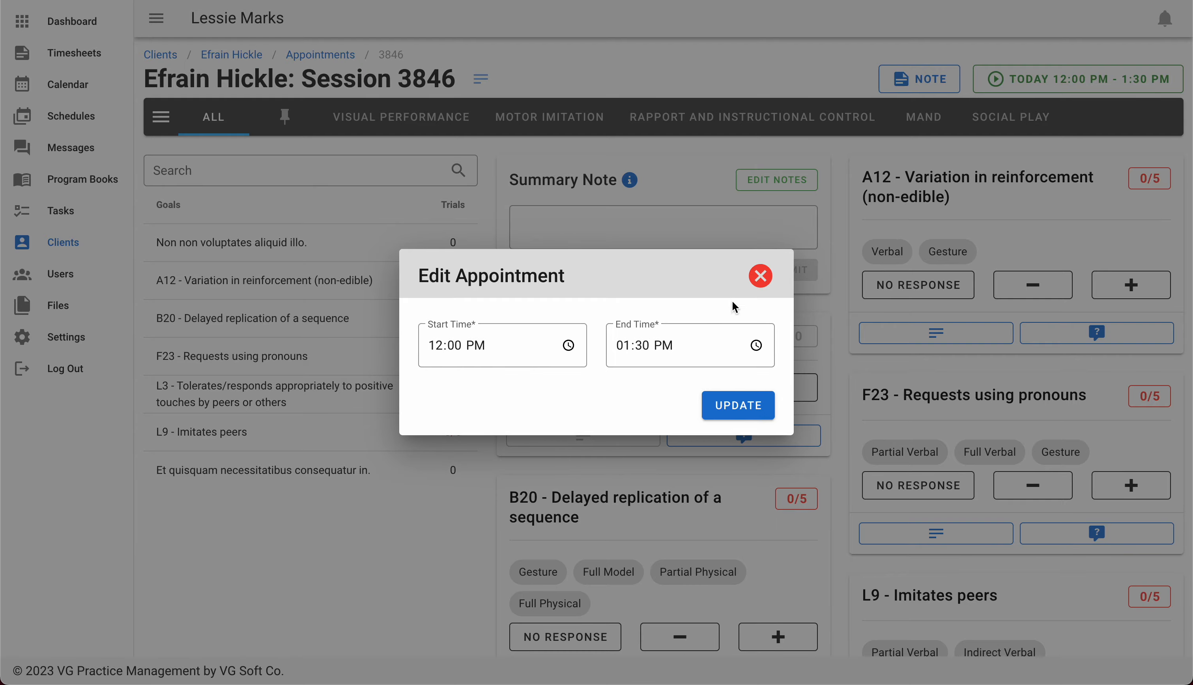
{"action": "left_click", "coordinate": [760, 275]}
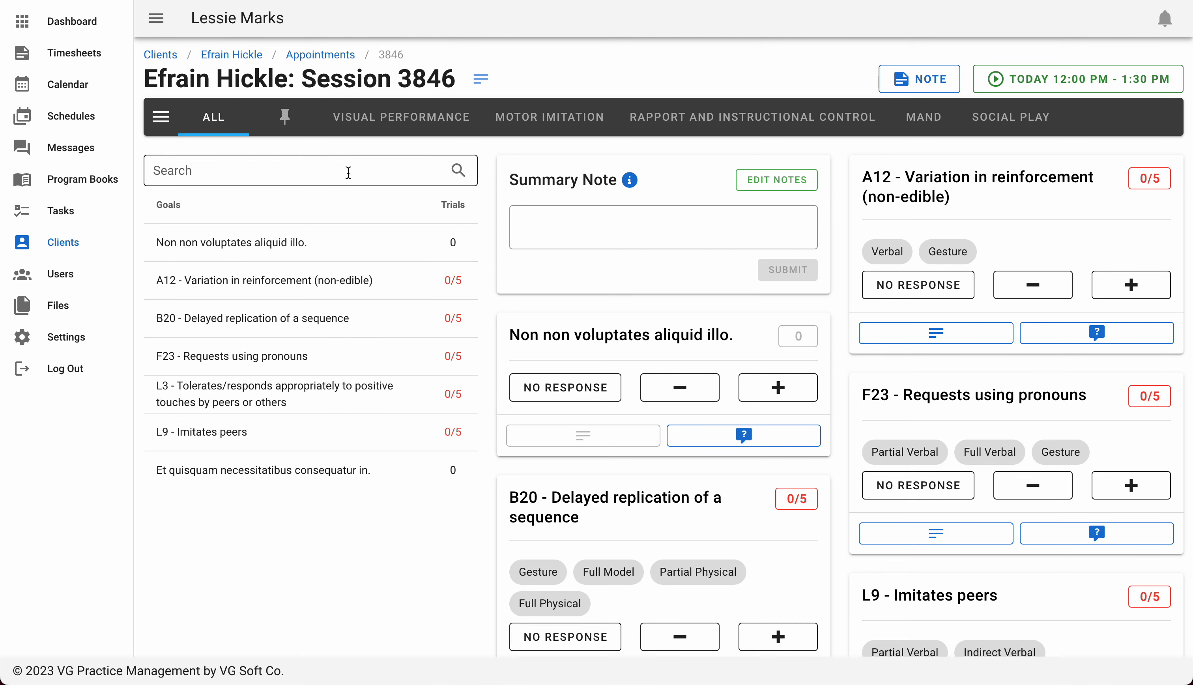
- Look through the session's Visual Performance and Motor Imitation goals, return to all goals, and locate A12 and F23 from the goals list
{"action": "left_click", "coordinate": [419, 127]}
{"action": "left_click", "coordinate": [549, 119]}
{"action": "left_click", "coordinate": [389, 119]}
{"action": "left_click", "coordinate": [214, 116]}
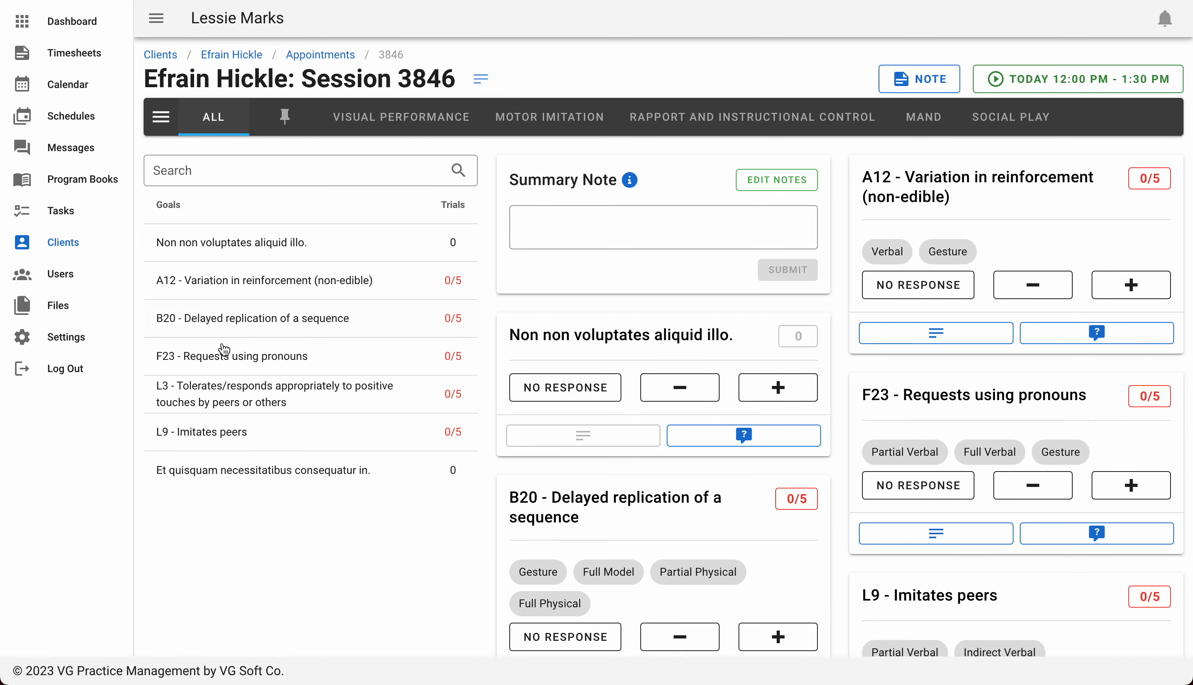
{"action": "left_click", "coordinate": [231, 407]}
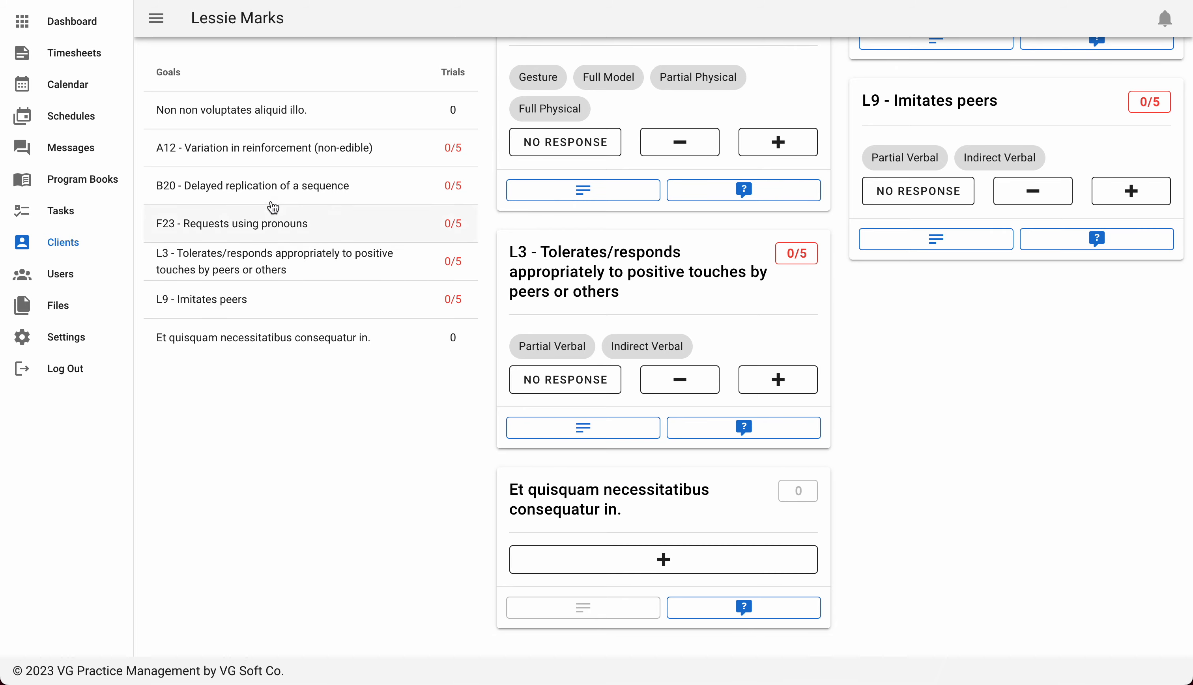
{"action": "left_click", "coordinate": [275, 160]}
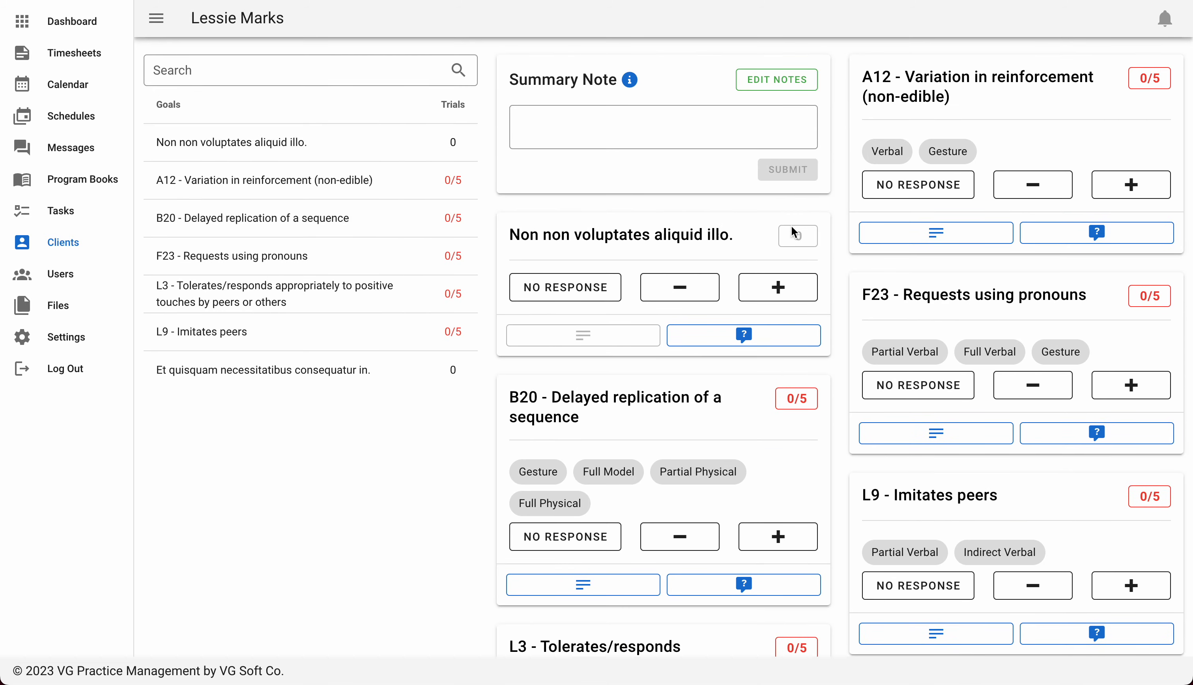
{"action": "left_click", "coordinate": [285, 271]}
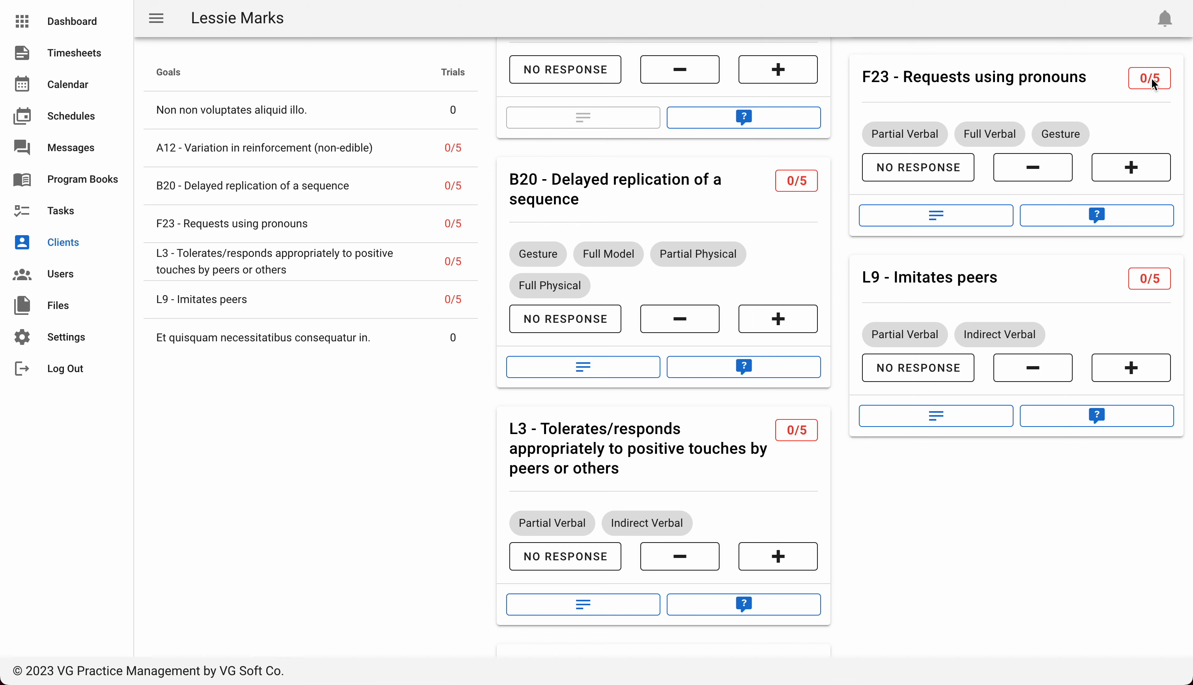
- Log six trials for "F23 - Requests using pronouns": Full Verbal, Gesture, No, Yes, Yes and No
{"action": "left_click", "coordinate": [996, 145]}
{"action": "left_click", "coordinate": [1059, 138]}
{"action": "left_click", "coordinate": [1127, 168]}
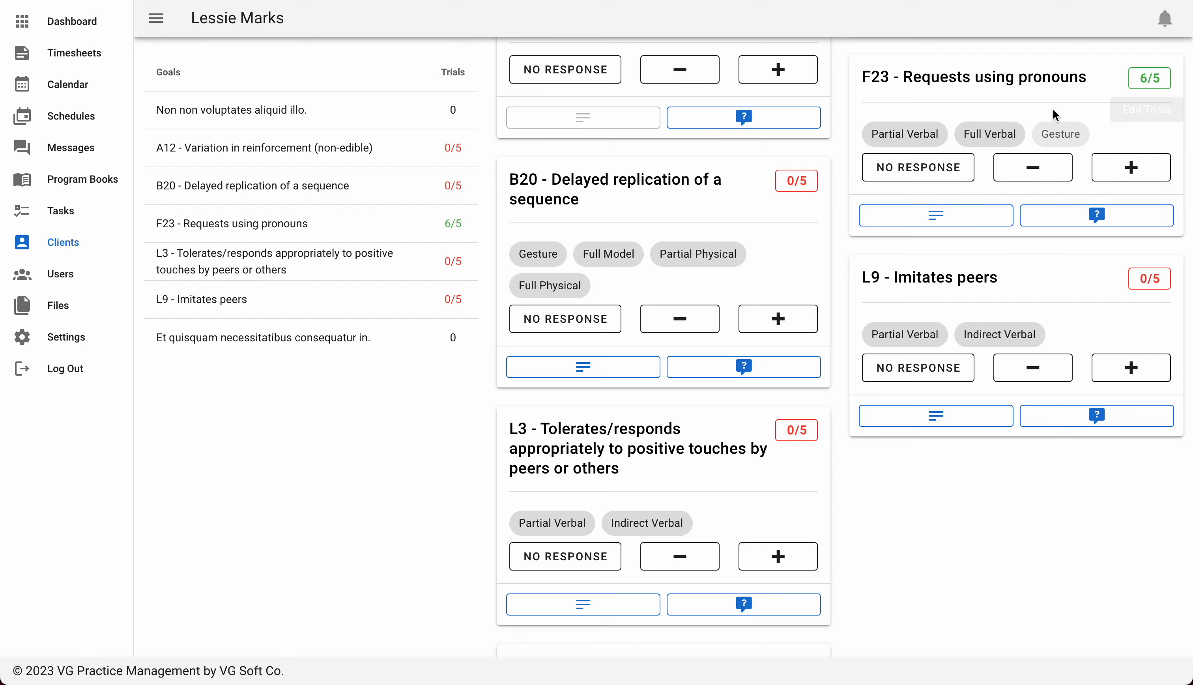
- Change the third trial entry of "F23 - Requests using pronouns" to Yes
{"action": "left_click", "coordinate": [1149, 78]}
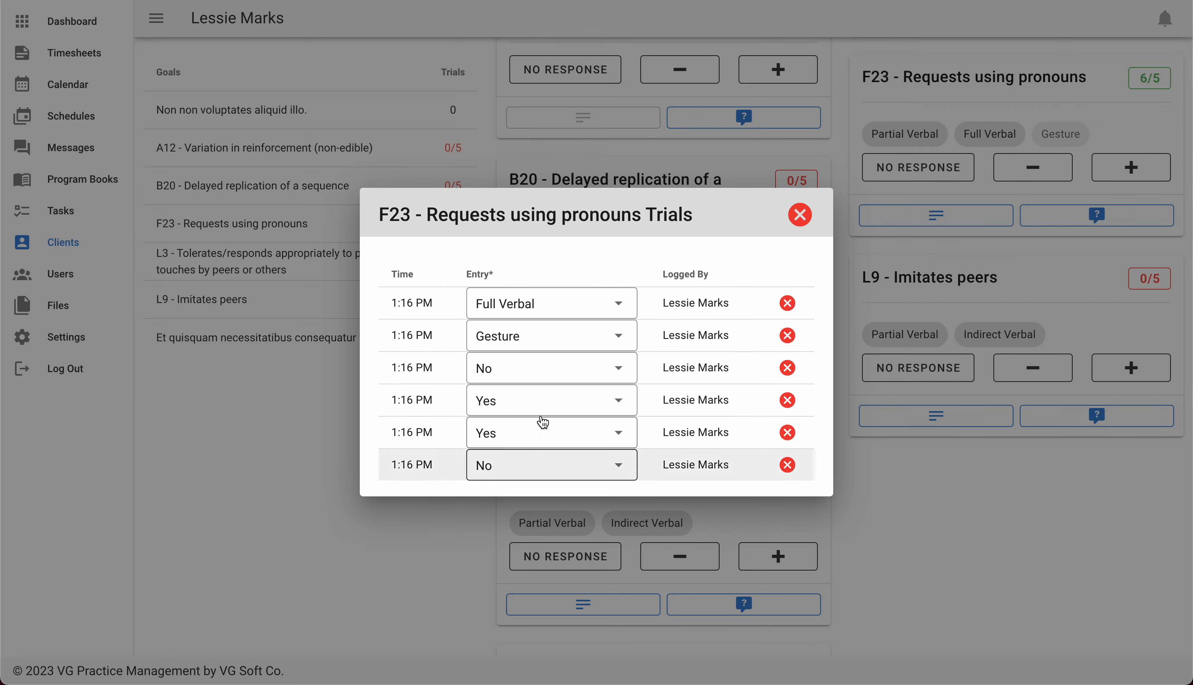
{"action": "left_click", "coordinate": [558, 374]}
{"action": "left_click", "coordinate": [532, 405]}
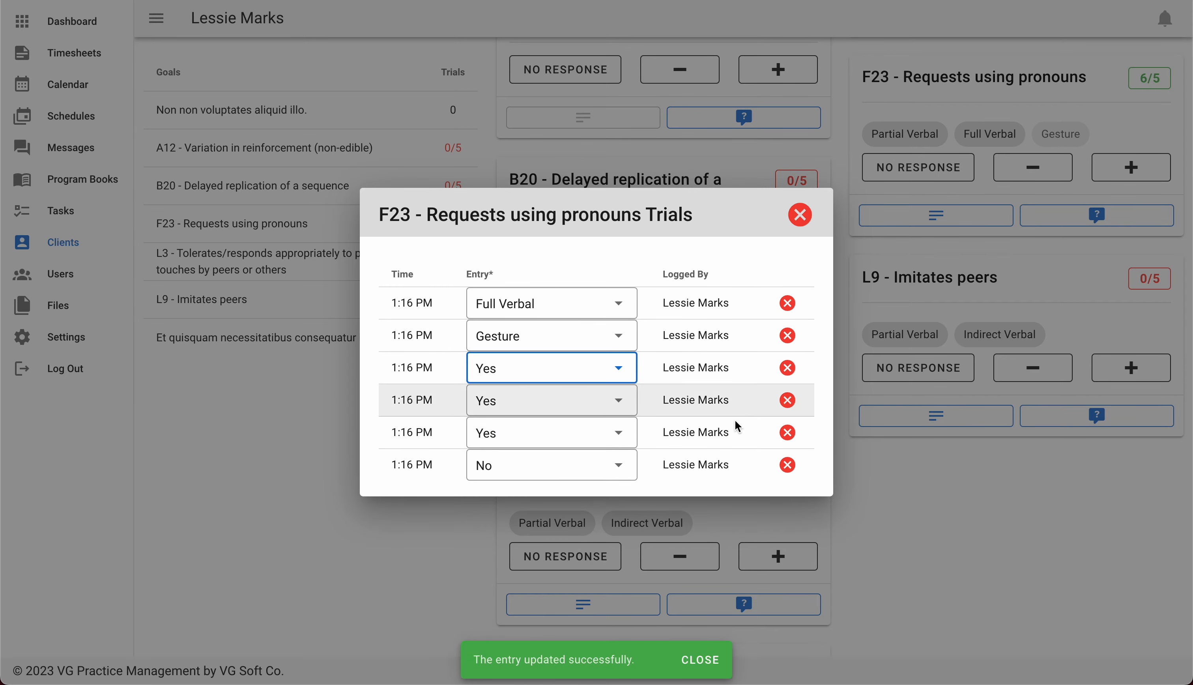
- Delete the fourth trial entry of "F23 - Requests using pronouns" and close its trials list
{"action": "left_click", "coordinate": [787, 399]}
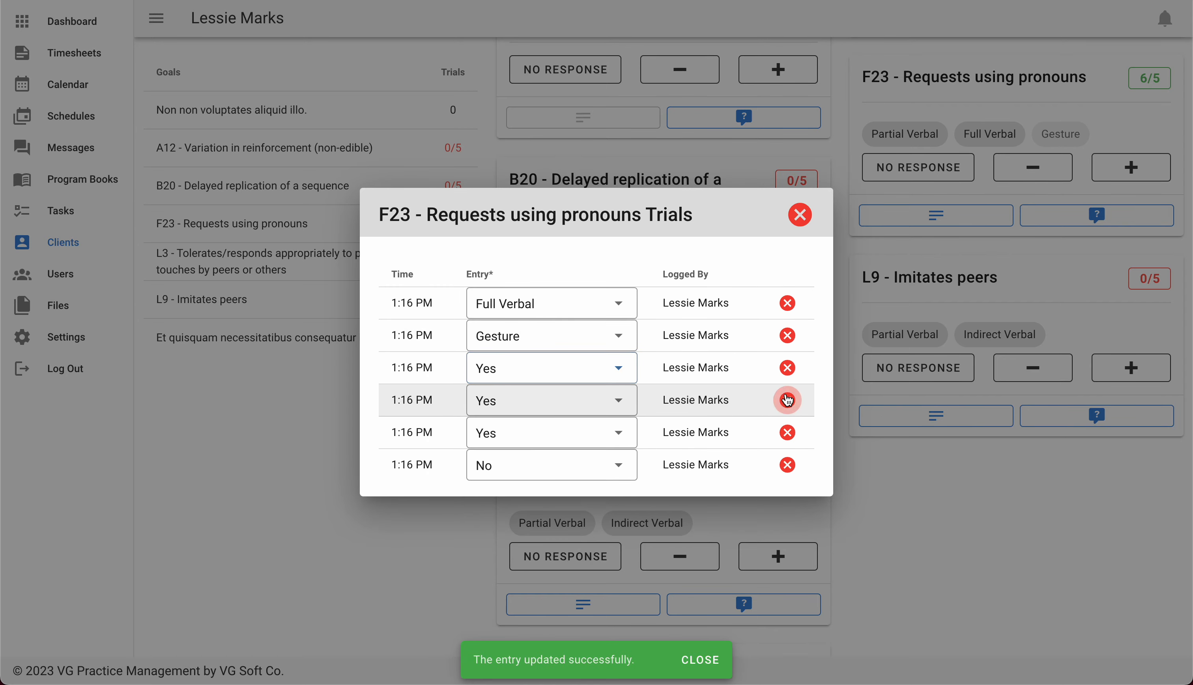
{"action": "left_click", "coordinate": [799, 231]}
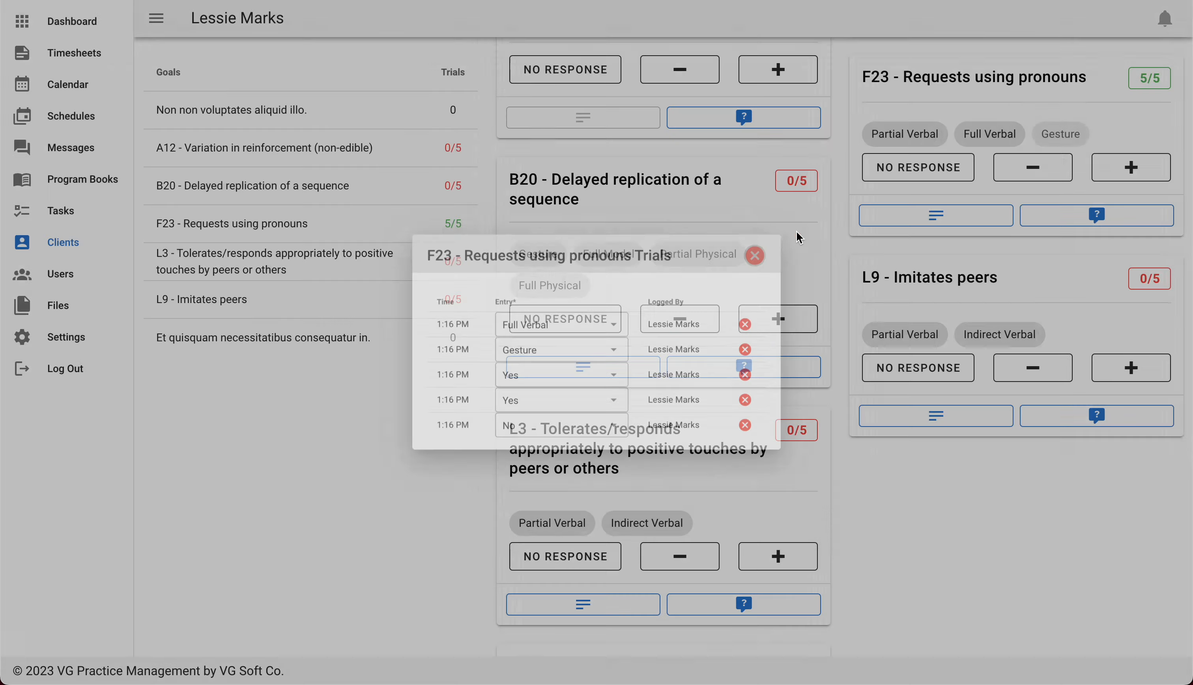
- Read the description of "F23 - Requests using pronouns" and view its comments form without adding a comment
{"action": "left_click", "coordinate": [956, 227]}
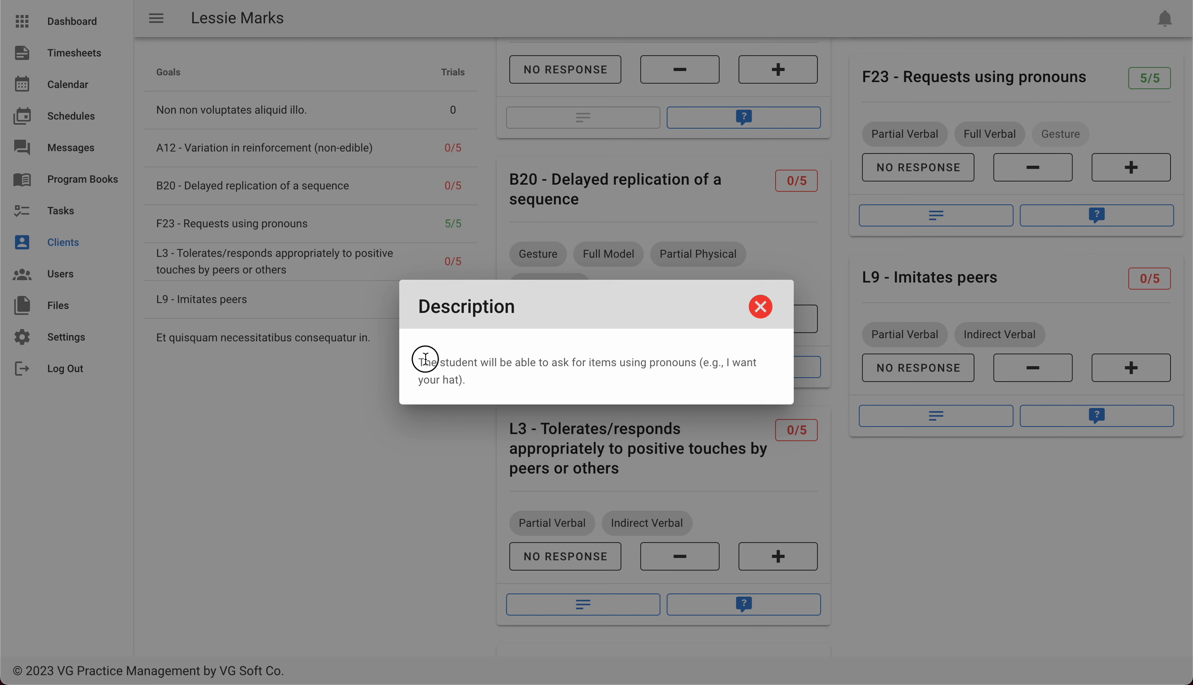
{"action": "left_click_drag", "start_coordinate": [413, 362], "coordinate": [519, 381]}
{"action": "left_click", "coordinate": [519, 381]}
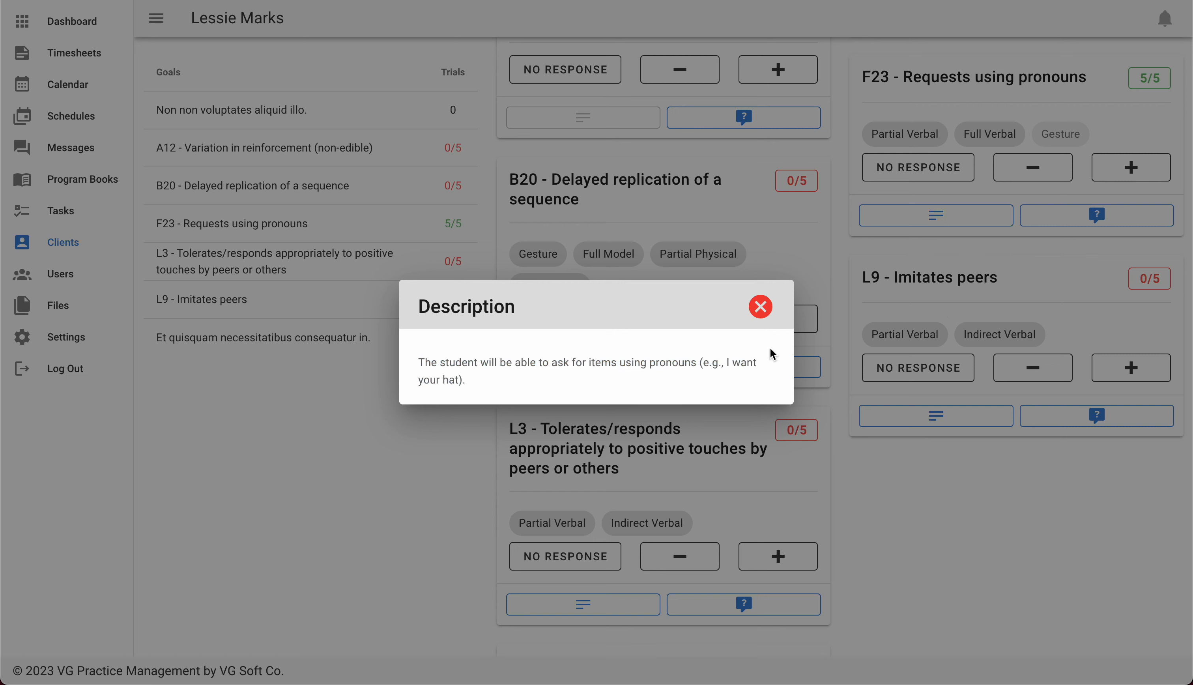
{"action": "left_click", "coordinate": [760, 307]}
{"action": "left_click", "coordinate": [1097, 216]}
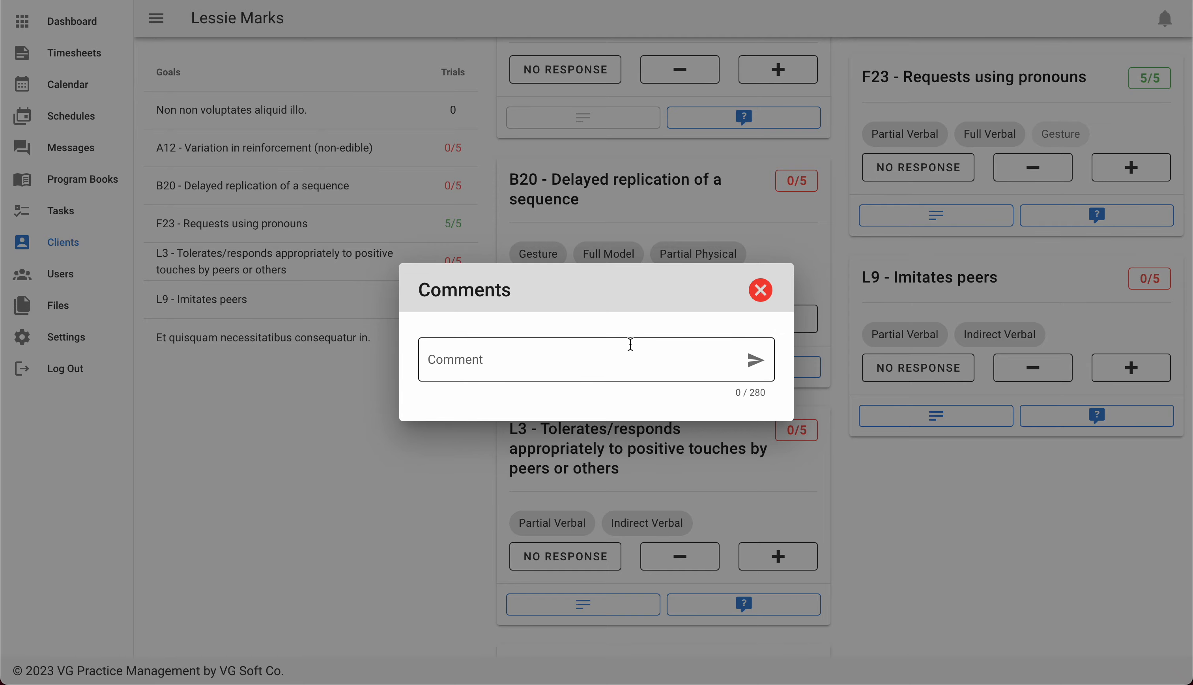
{"action": "left_click", "coordinate": [760, 291]}
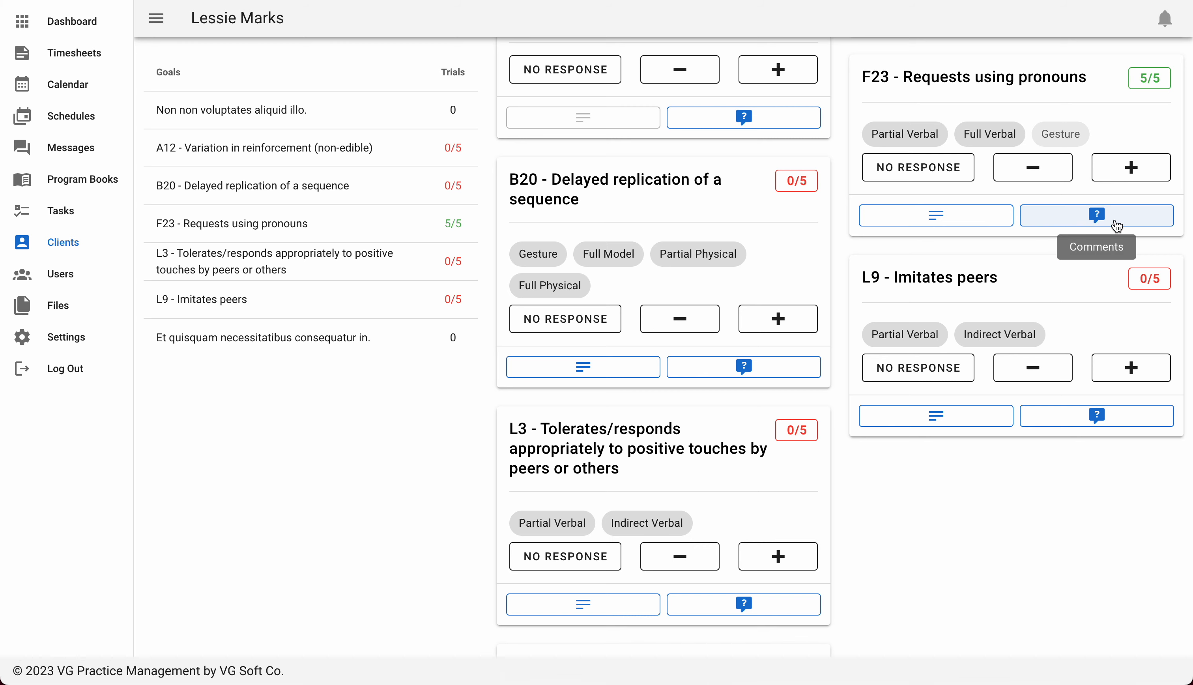
- Look through the client's Allergies, Warnings, Likes, Dislikes and Notes entries from the session heading without editing them
{"action": "scroll", "coordinate": [1112, 275], "scroll_direction": "up", "scroll_amount": 7}
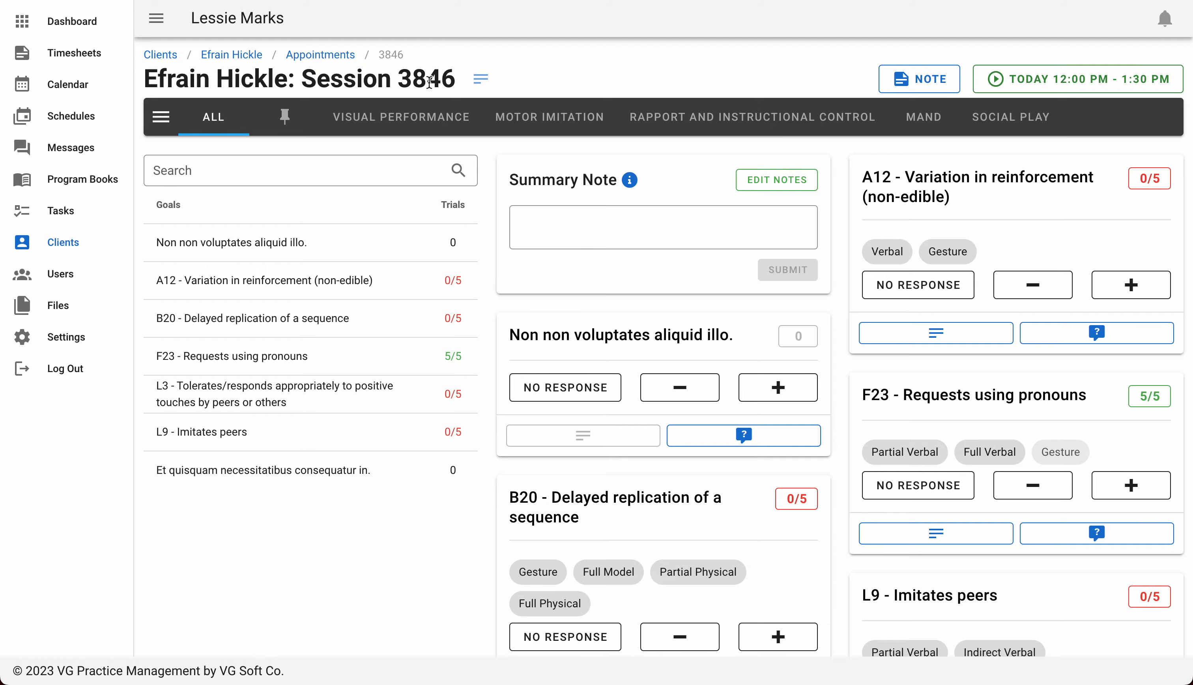
{"action": "left_click", "coordinate": [480, 79]}
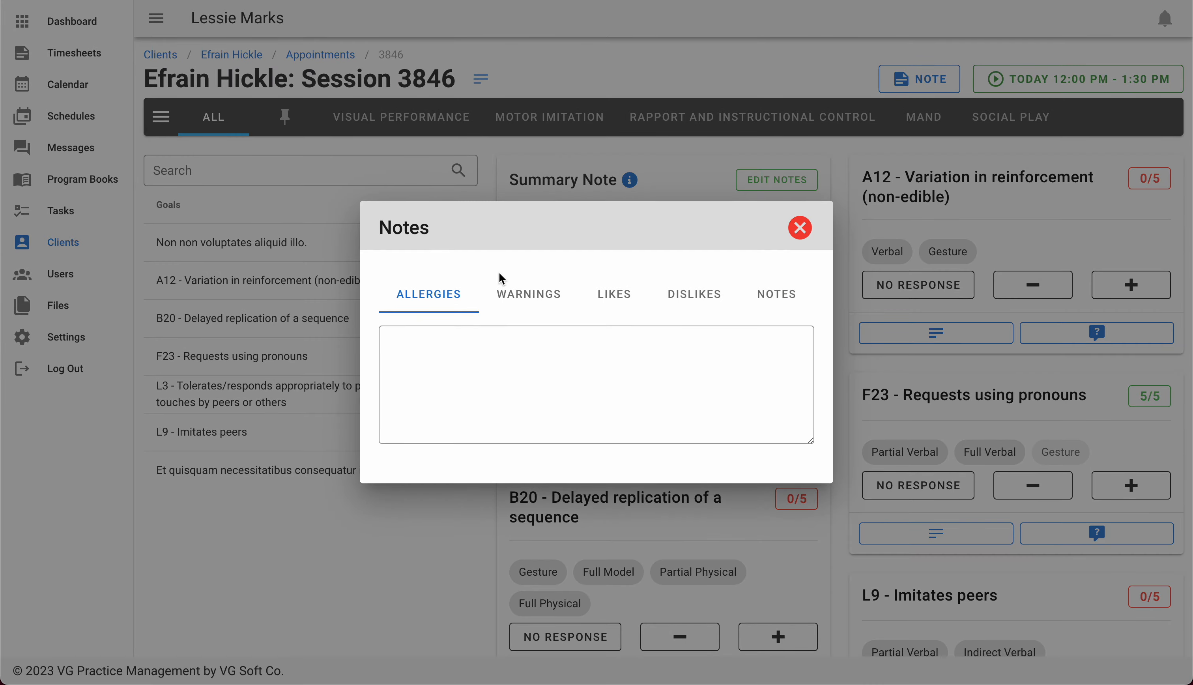
{"action": "left_click", "coordinate": [511, 298]}
{"action": "left_click", "coordinate": [615, 294]}
{"action": "left_click", "coordinate": [750, 297]}
{"action": "left_click", "coordinate": [681, 296]}
{"action": "left_click", "coordinate": [593, 291]}
{"action": "left_click", "coordinate": [519, 295]}
{"action": "left_click", "coordinate": [420, 297]}
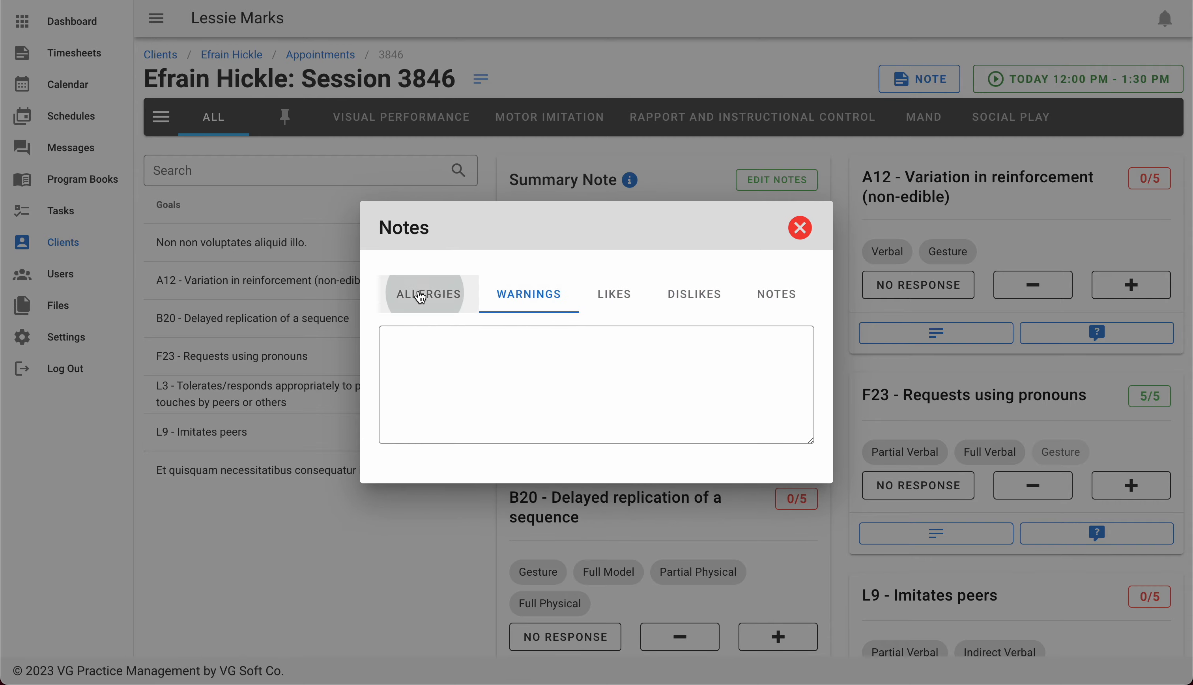
{"action": "left_click", "coordinate": [799, 234]}
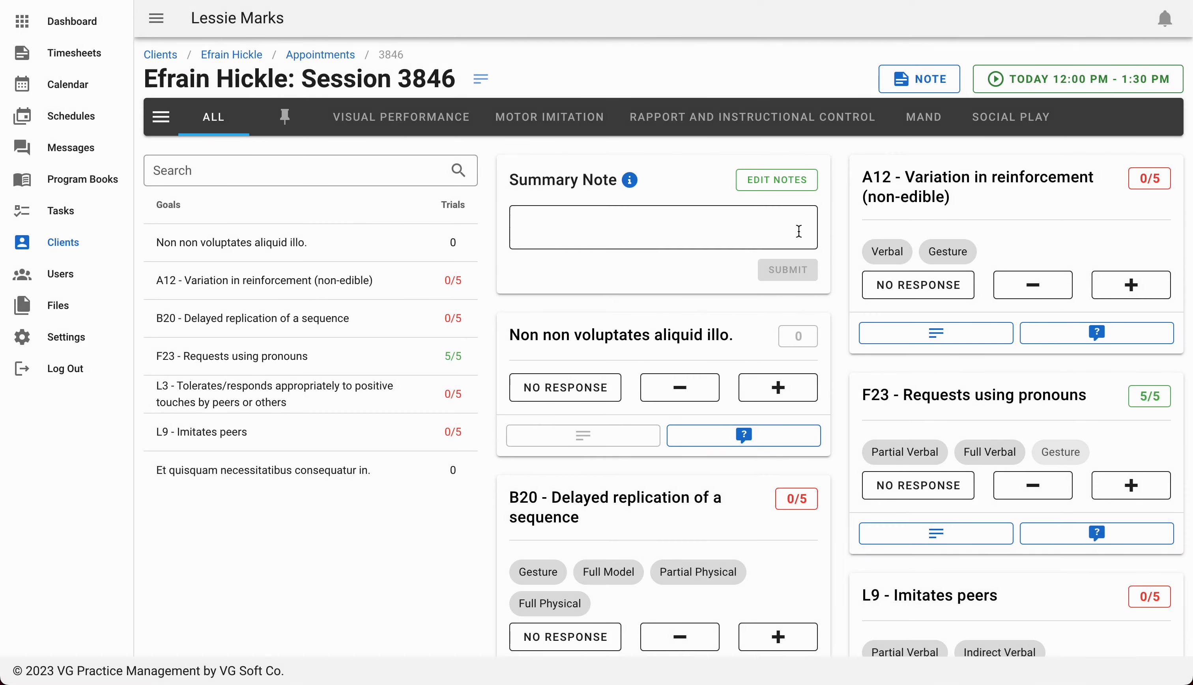
- Autofill the session note with the last note's entries and clear its Summary field
{"action": "left_click", "coordinate": [931, 84]}
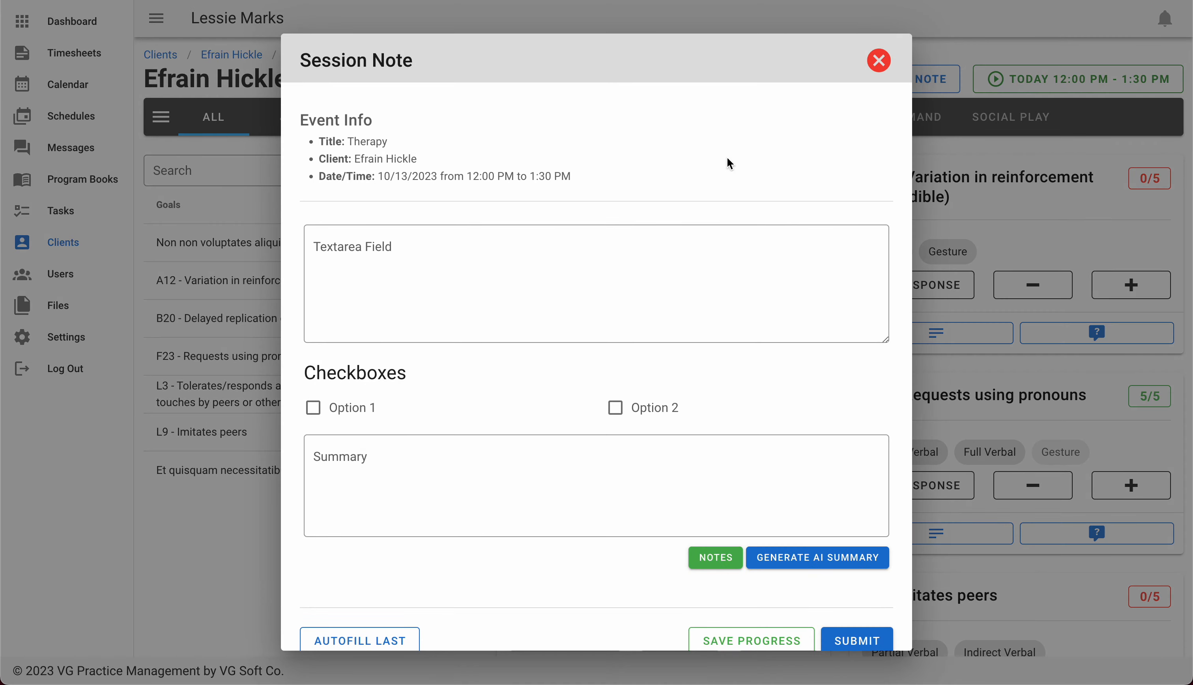
{"action": "left_click", "coordinate": [460, 262]}
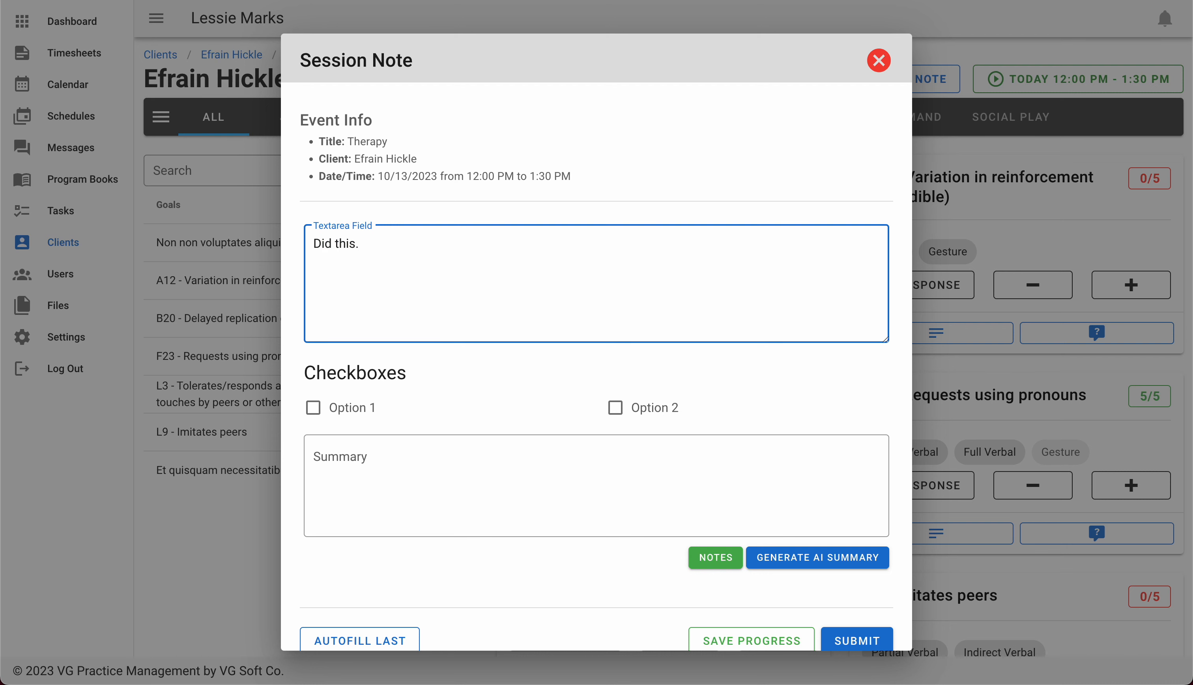
{"action": "scroll", "coordinate": [587, 295], "scroll_direction": "down", "scroll_amount": 1}
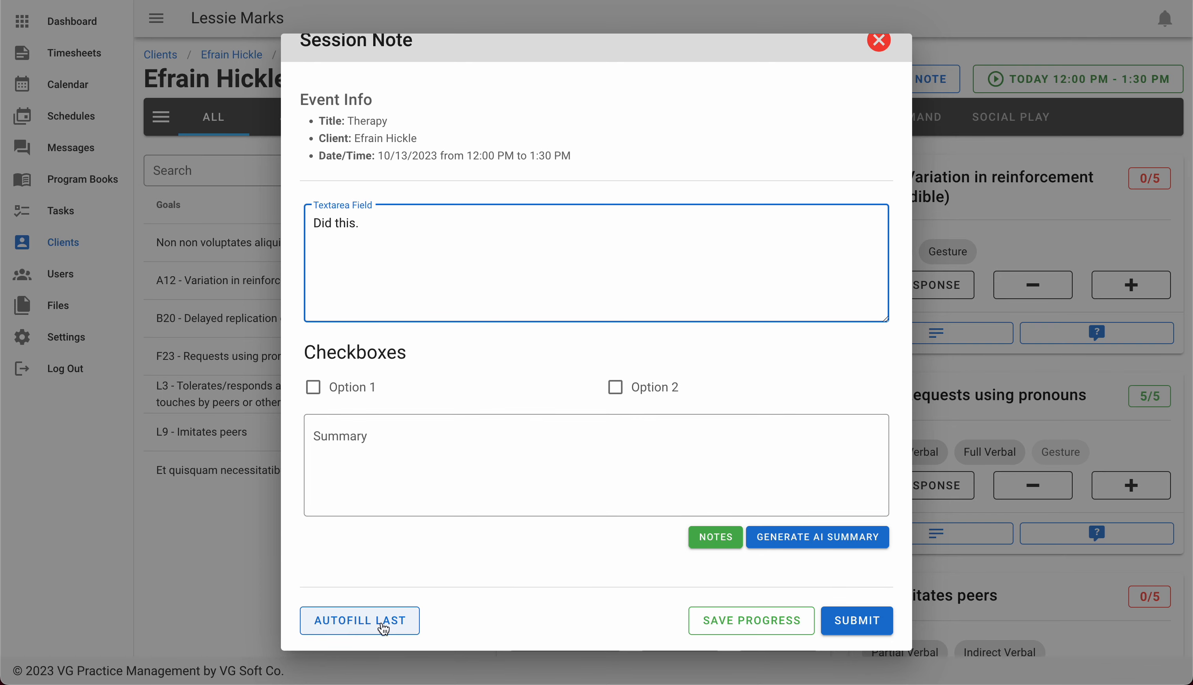
{"action": "left_click", "coordinate": [363, 628]}
{"action": "left_click", "coordinate": [449, 479]}
{"action": "key", "text": "ctrl+a"}
{"action": "key", "text": "BackSpace"}
- Select Option 1 in the session note, save its progress and close the form
{"action": "left_click", "coordinate": [313, 407]}
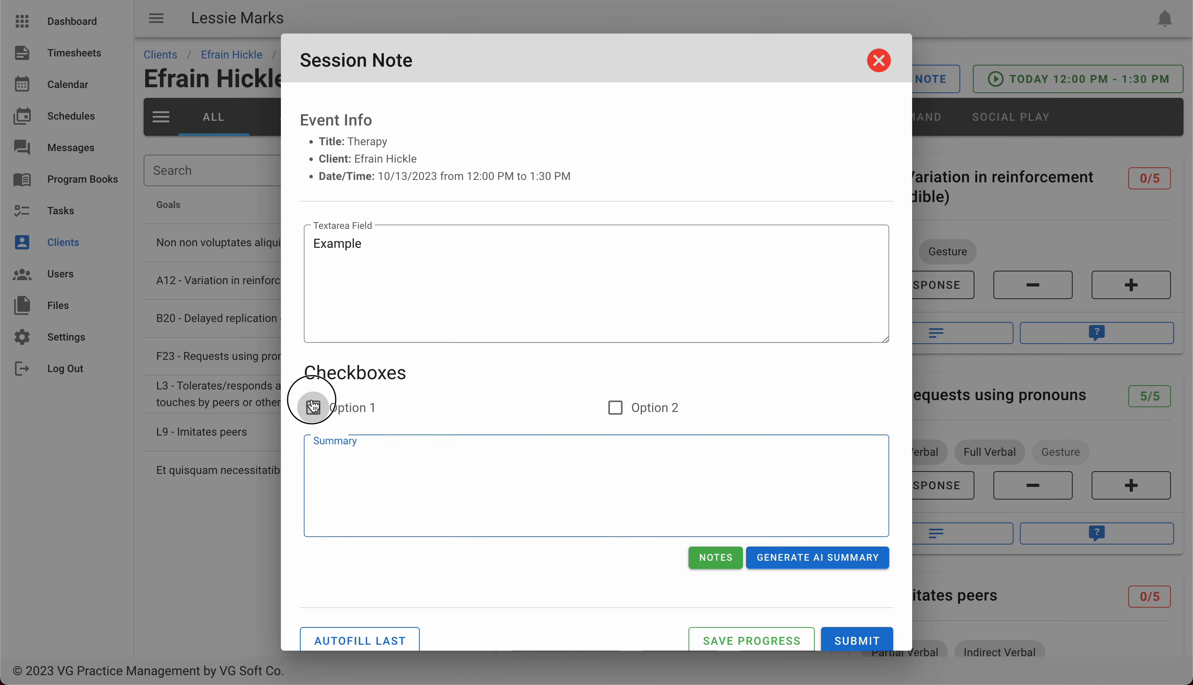
{"action": "scroll", "coordinate": [520, 360], "scroll_direction": "down", "scroll_amount": 1}
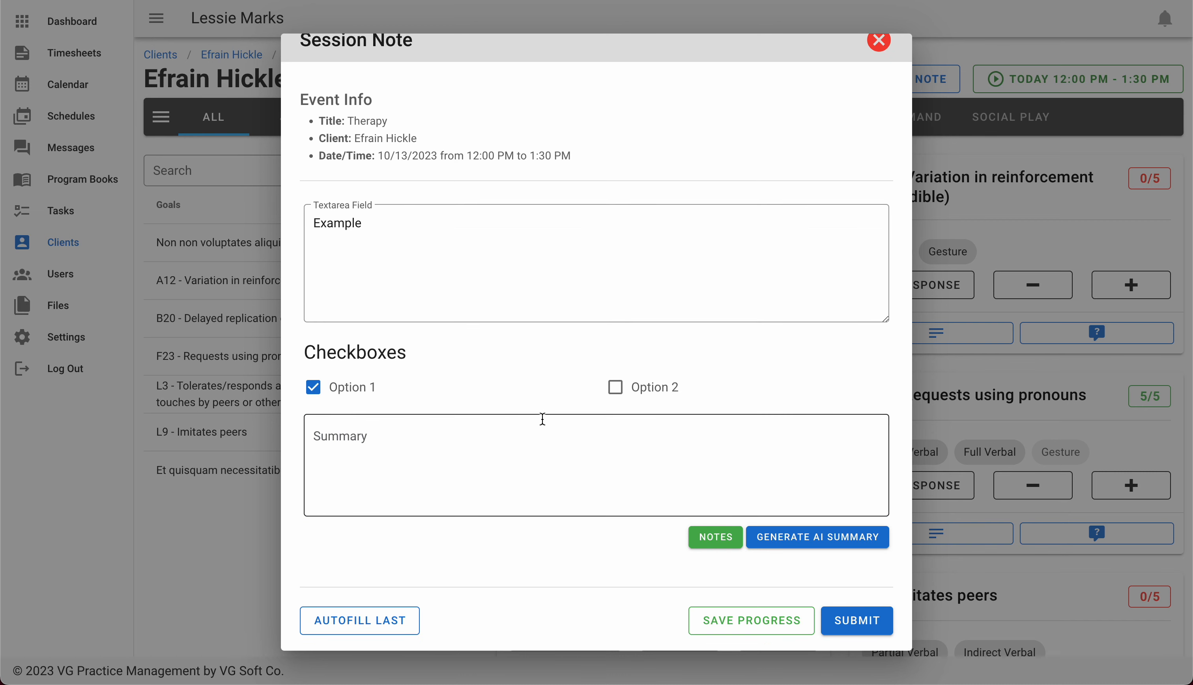
{"action": "left_click", "coordinate": [738, 633]}
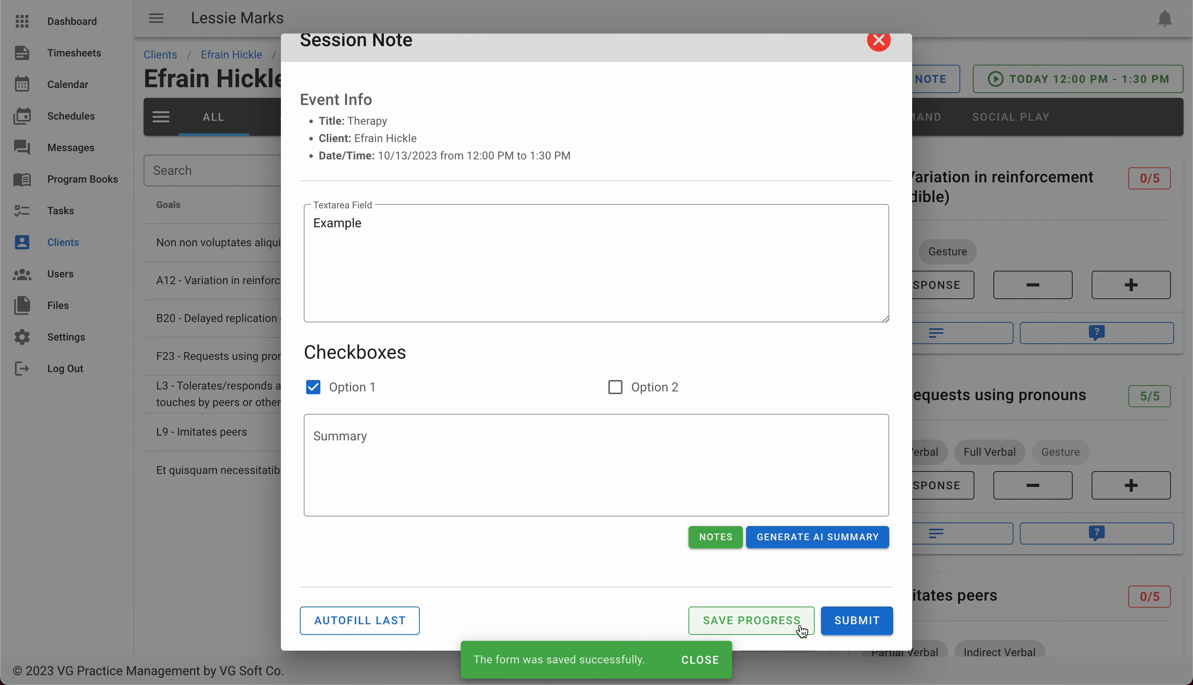
{"action": "left_click", "coordinate": [880, 42]}
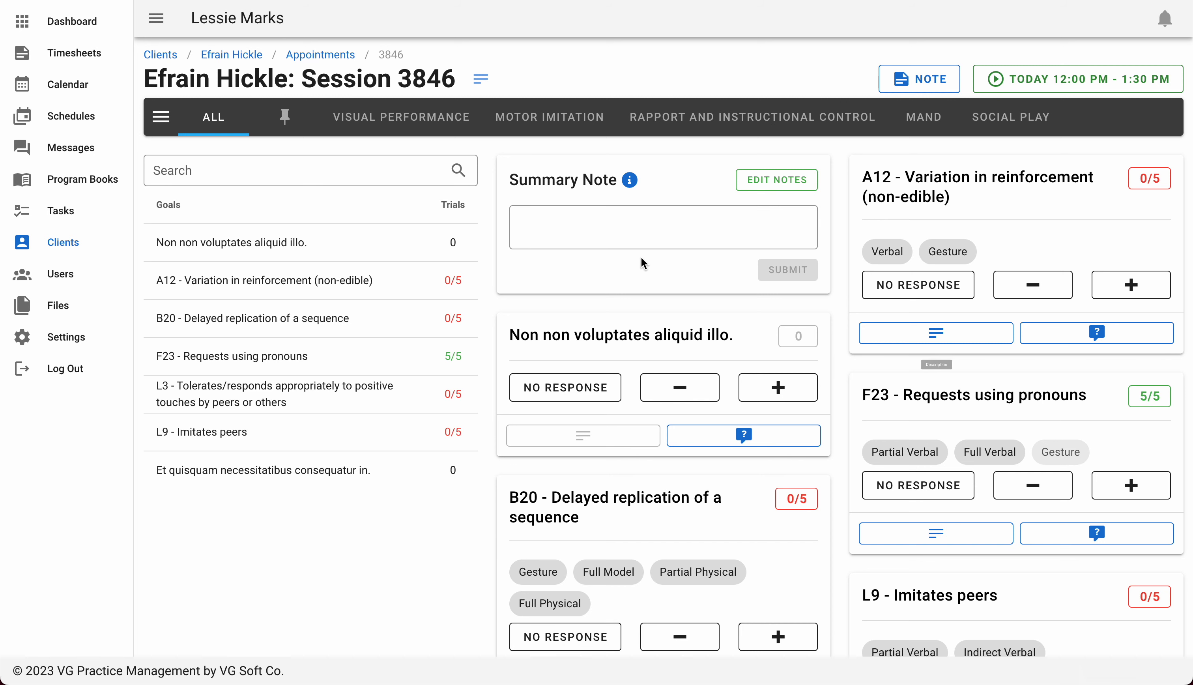
- Submit two separate summary notes for the session: "Ran around the building." and "Threw a toy at another client."
{"action": "left_click", "coordinate": [575, 230]}
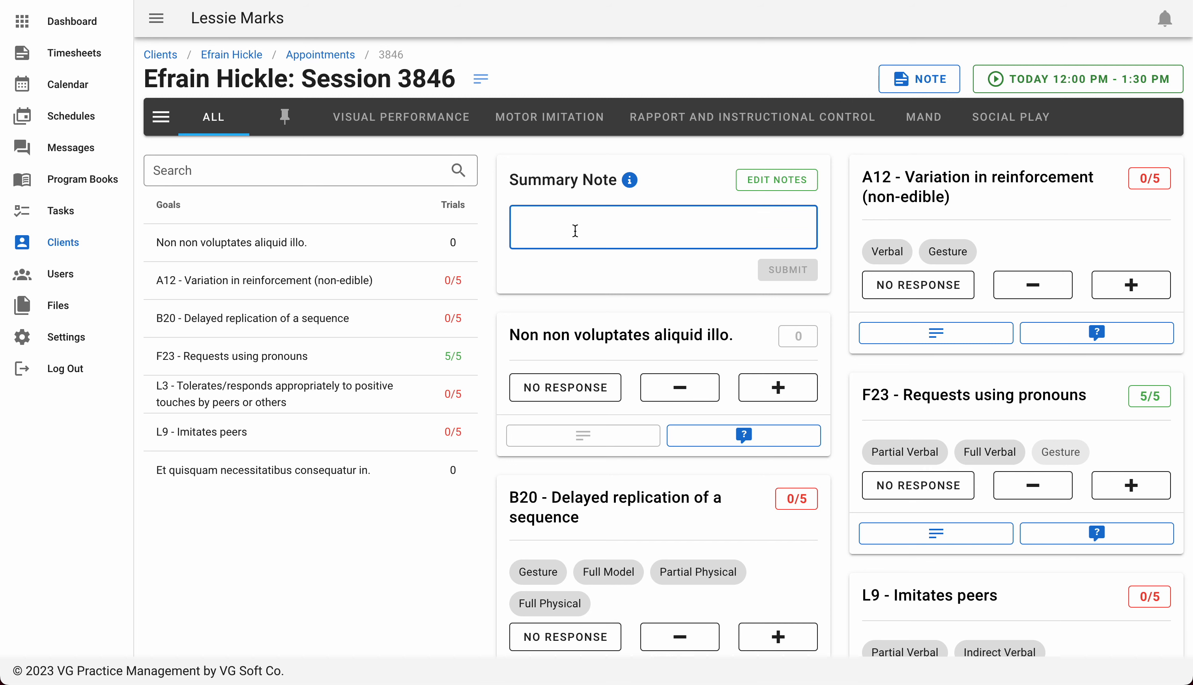
{"action": "type", "text": "Ran around the building."}
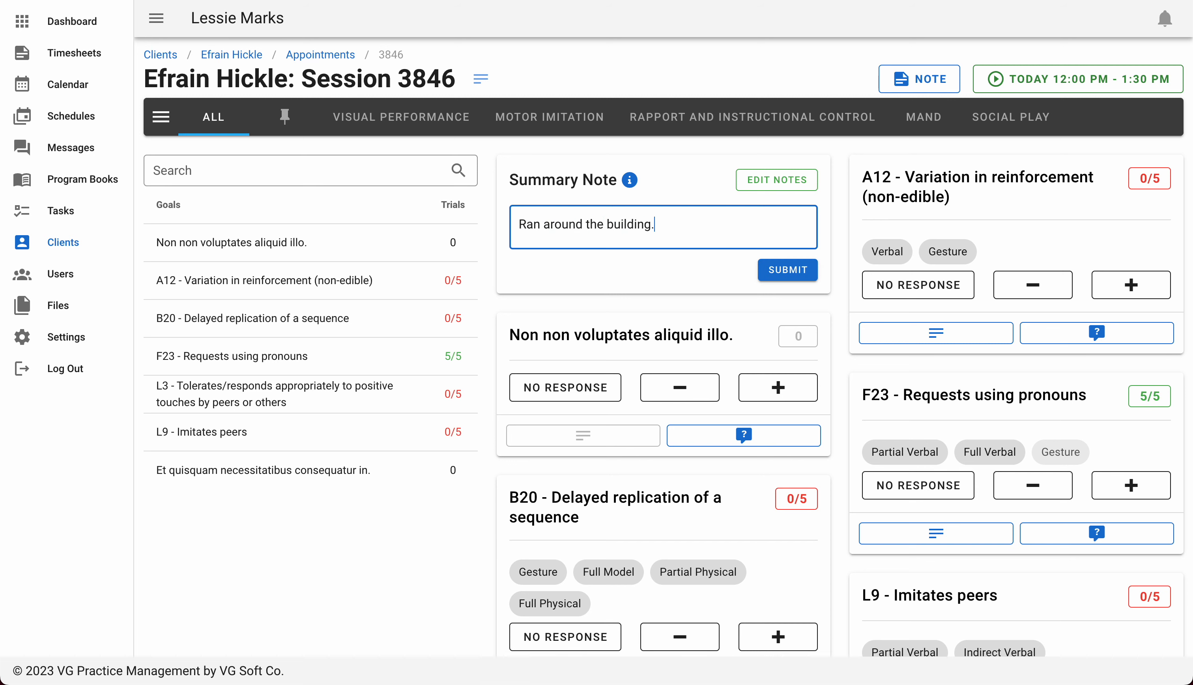
{"action": "left_click", "coordinate": [781, 269]}
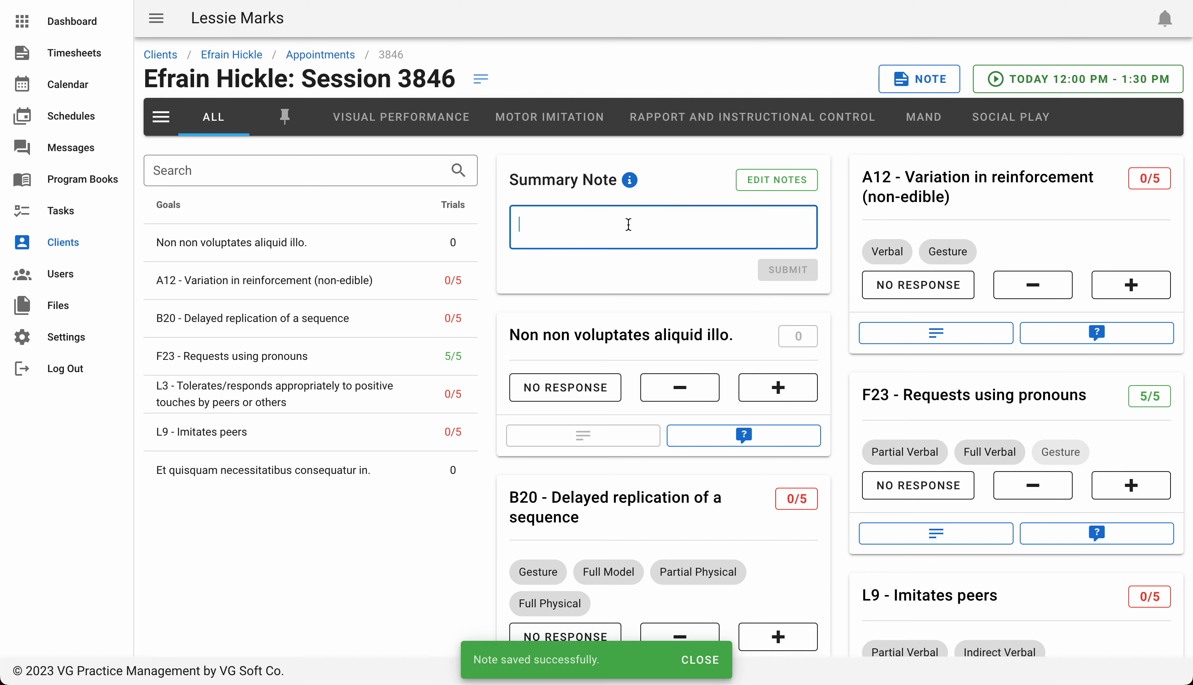
{"action": "type", "text": "THr"}
{"action": "type", "text": "rew a toy at another client."}
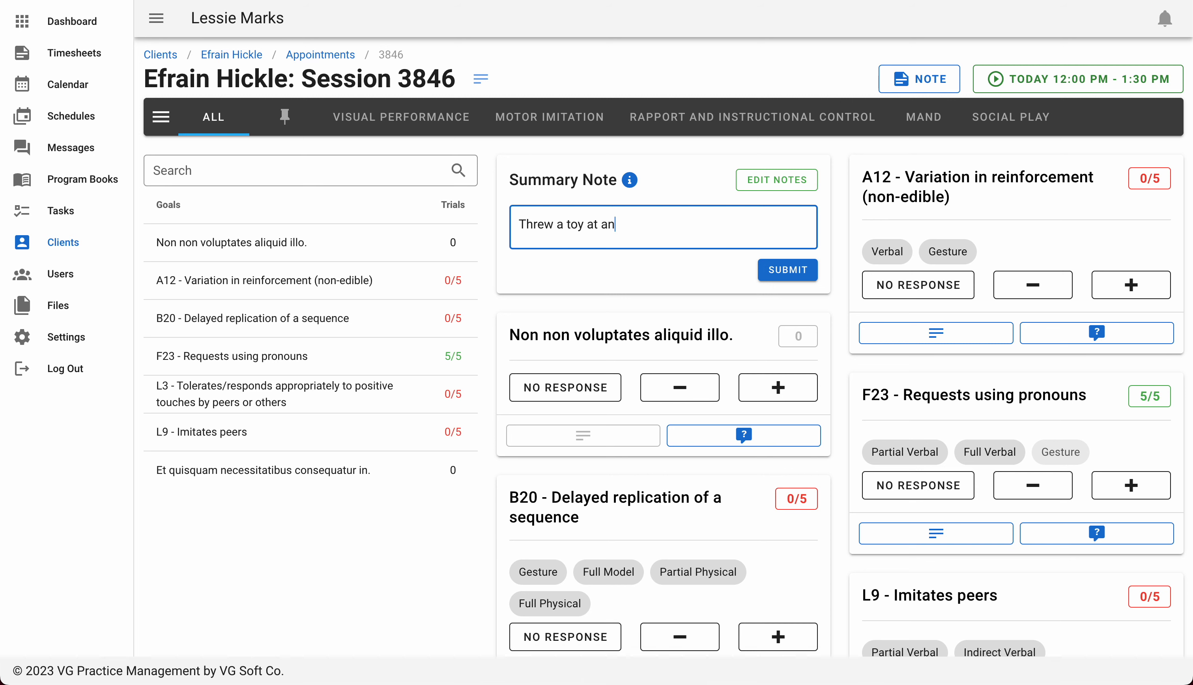
{"action": "left_click", "coordinate": [767, 266]}
- Submit another summary note for the session reading "Didn't listen to direction to pick up toys."
{"action": "left_click", "coordinate": [676, 233]}
{"action": "type", "text": "Didn't listen to "}
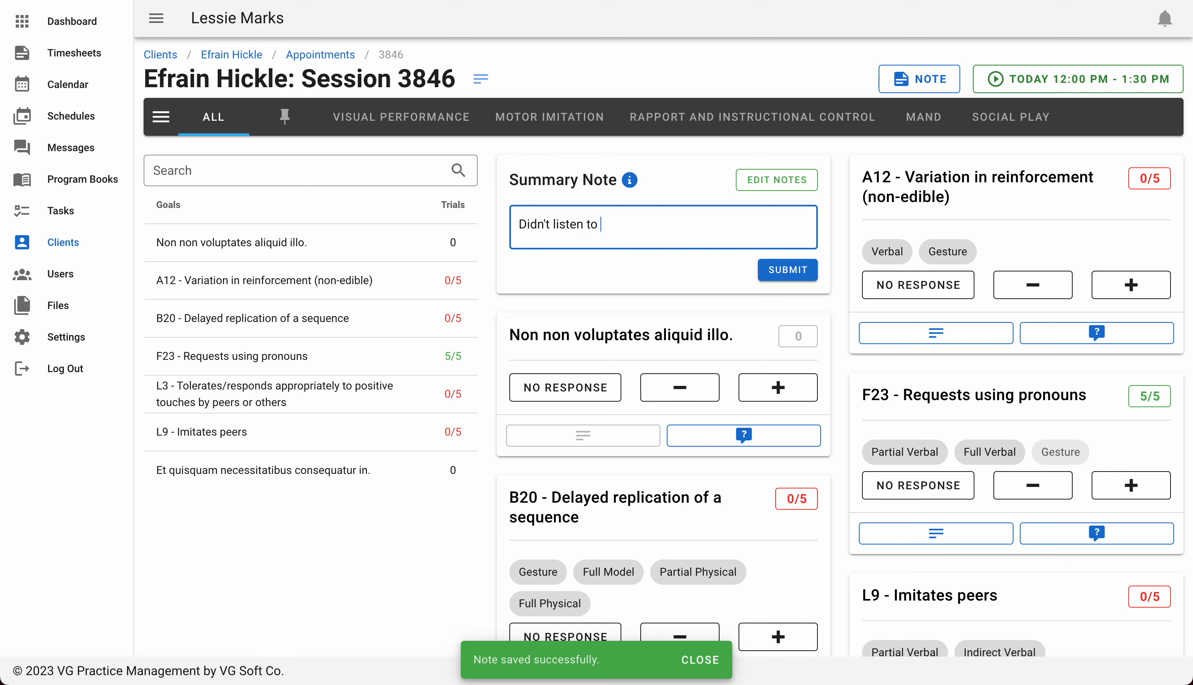
{"action": "type", "text": "direction to pick up toys."}
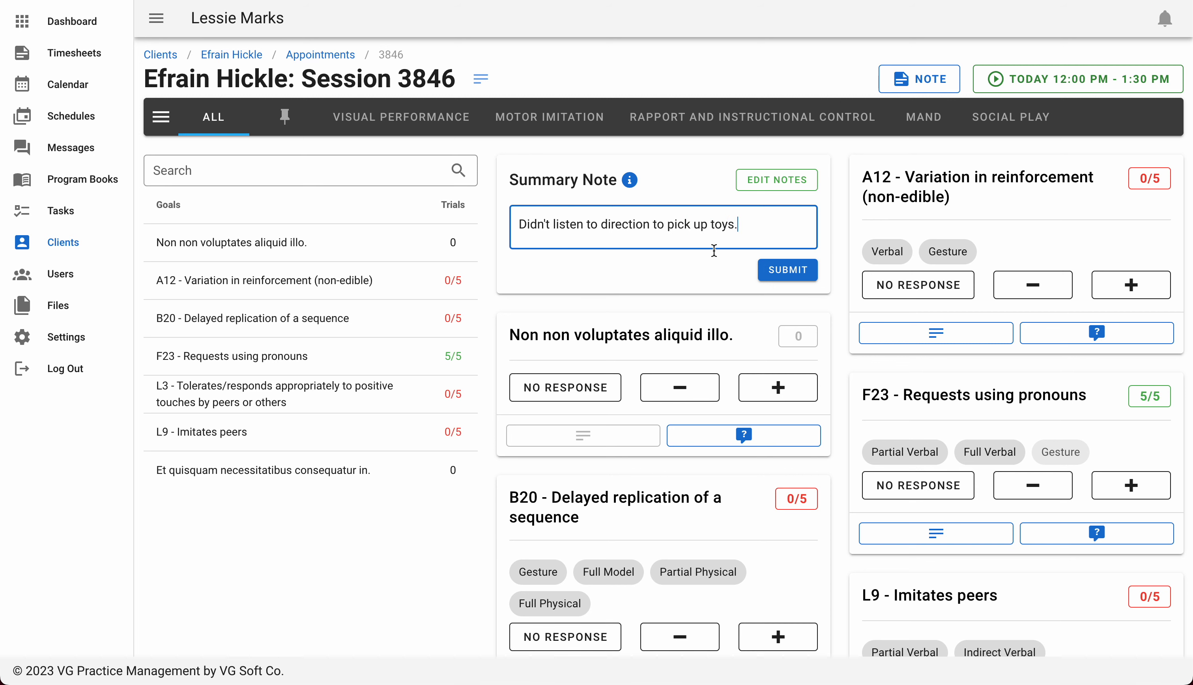
{"action": "left_click", "coordinate": [784, 270]}
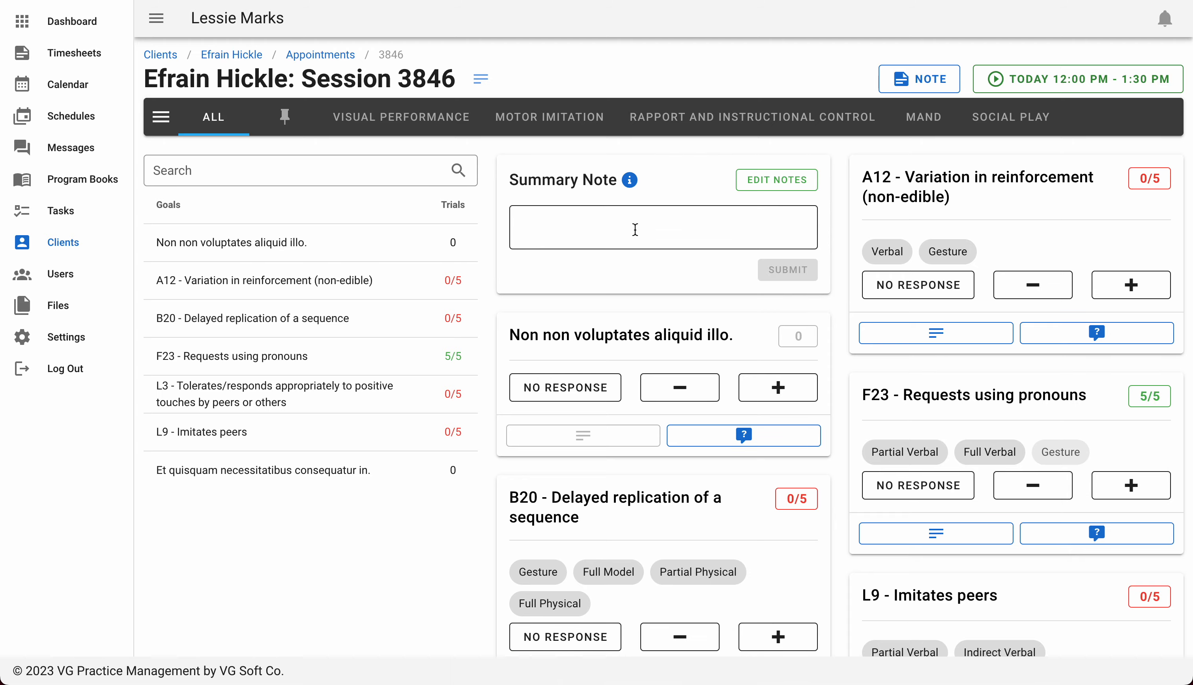
- Change the first saved summary note to "Ran around the building!" and update it
{"action": "left_click", "coordinate": [776, 179]}
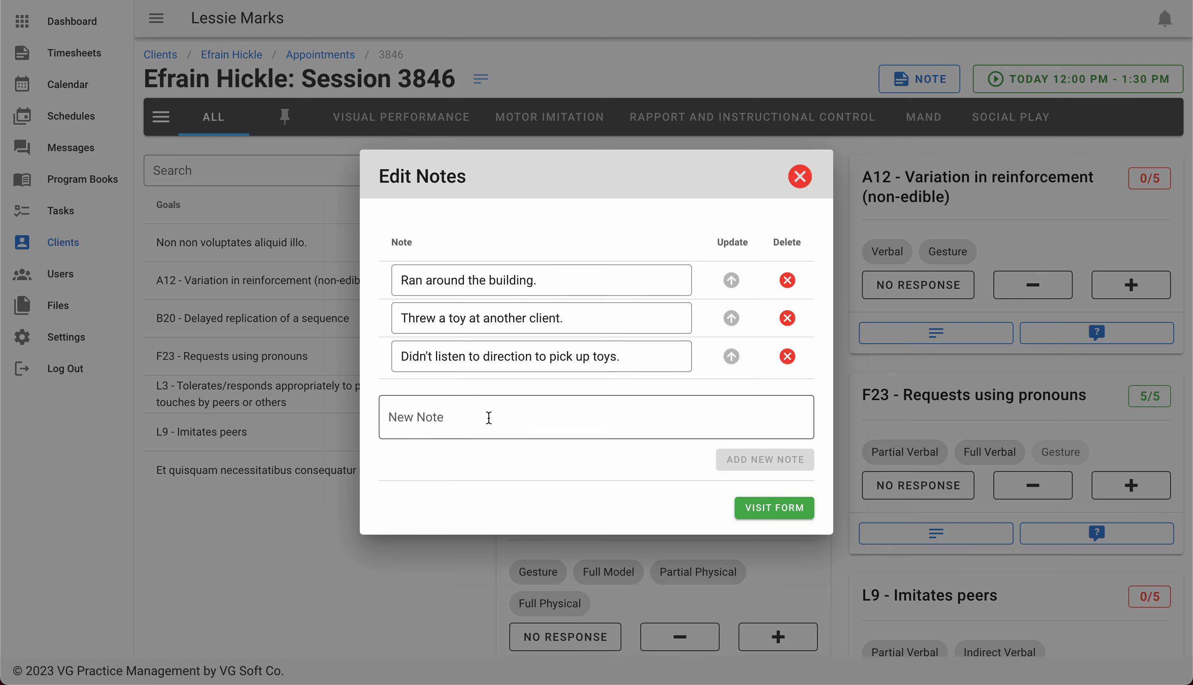
{"action": "left_click", "coordinate": [612, 290]}
{"action": "key", "text": "BackSpace"}
{"action": "type", "text": "!"}
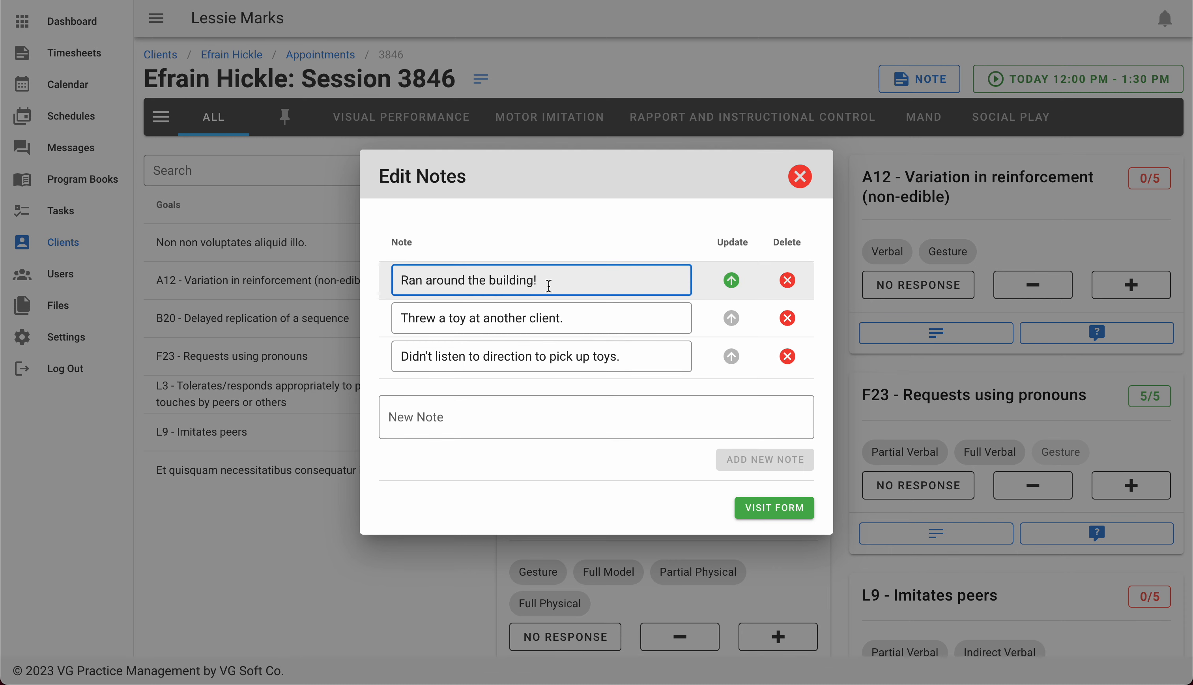
{"action": "left_click", "coordinate": [731, 280]}
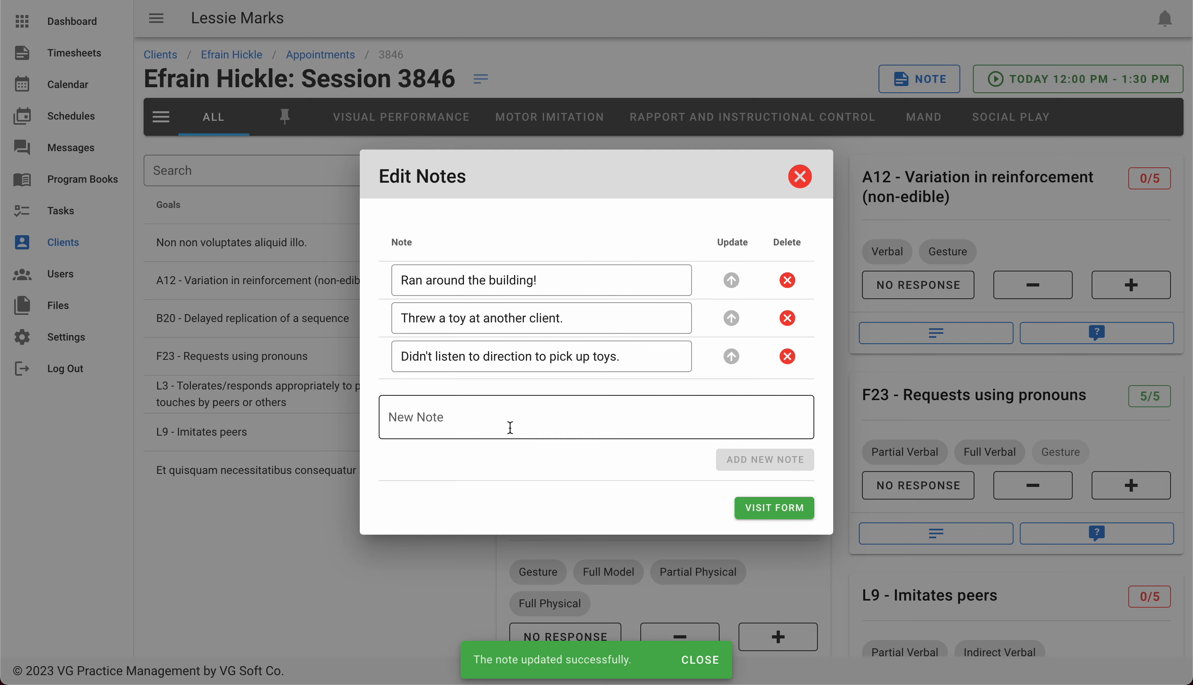
- Go from the saved summary notes to the session note form and generate an AI summary
{"action": "left_click", "coordinate": [774, 508]}
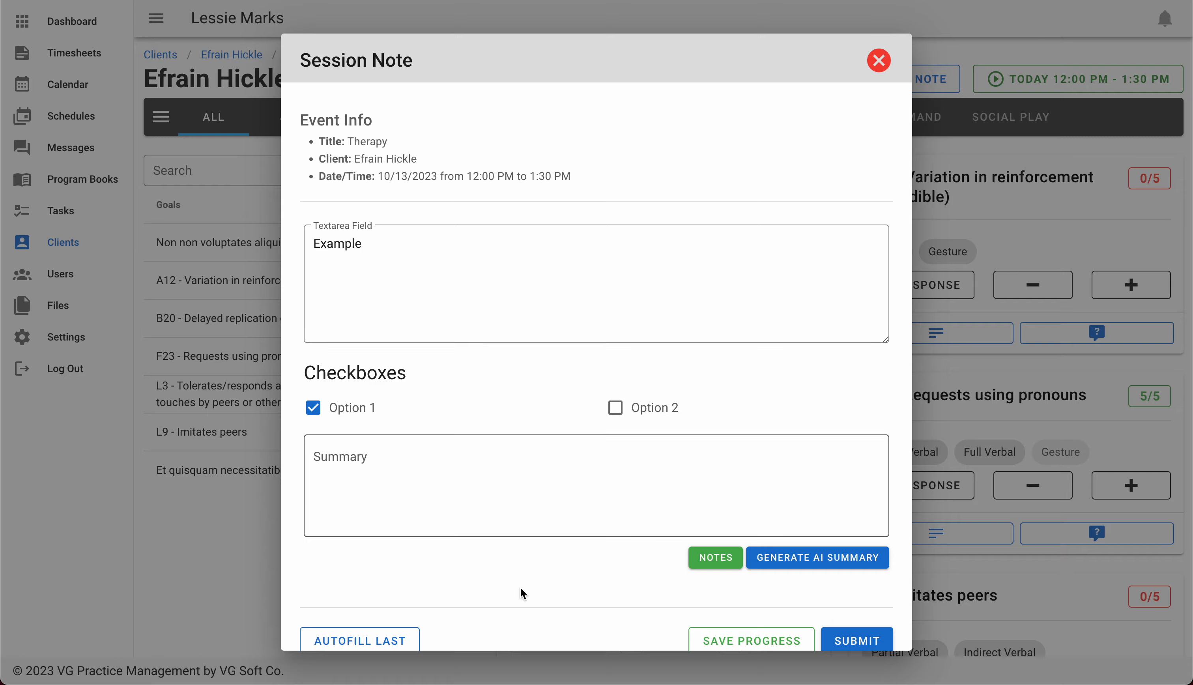
{"action": "left_click", "coordinate": [876, 67]}
{"action": "left_click", "coordinate": [891, 88]}
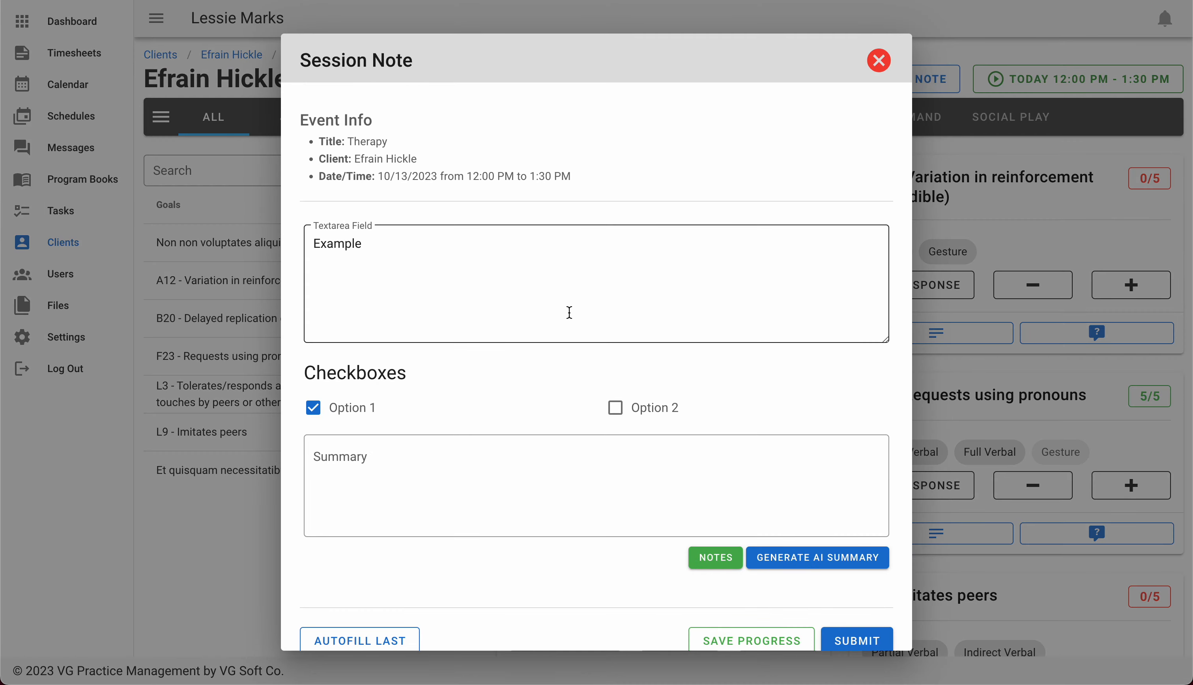
{"action": "scroll", "coordinate": [570, 326], "scroll_direction": "down", "scroll_amount": 1}
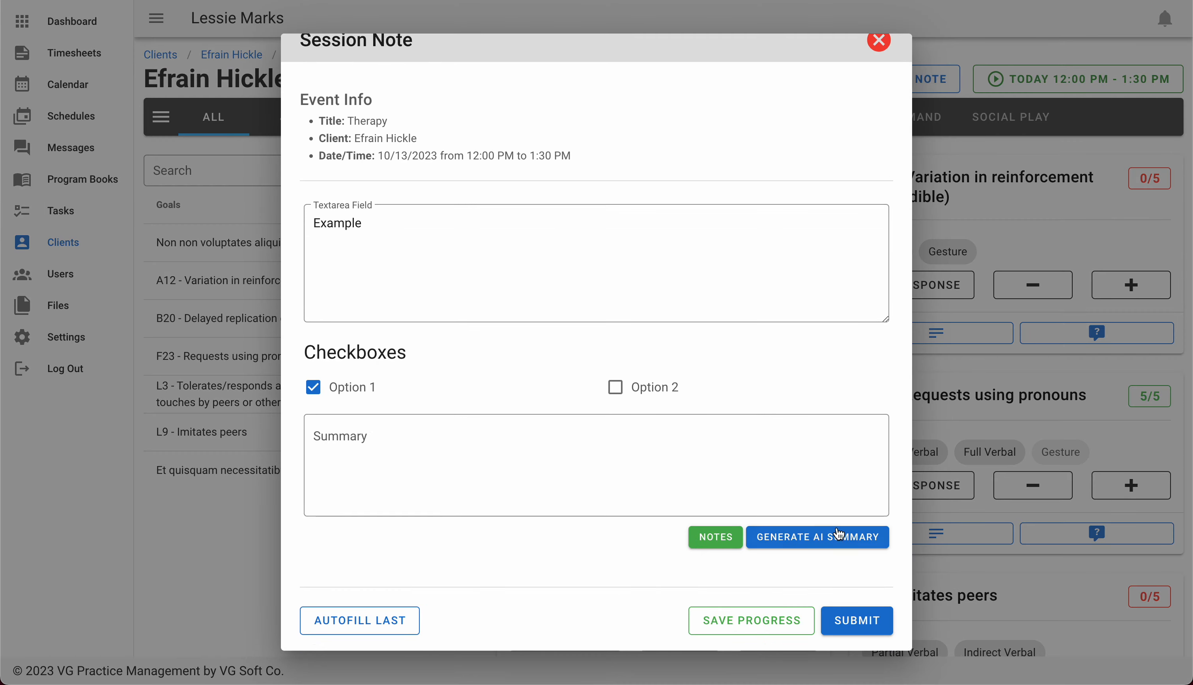
{"action": "left_click", "coordinate": [780, 539]}
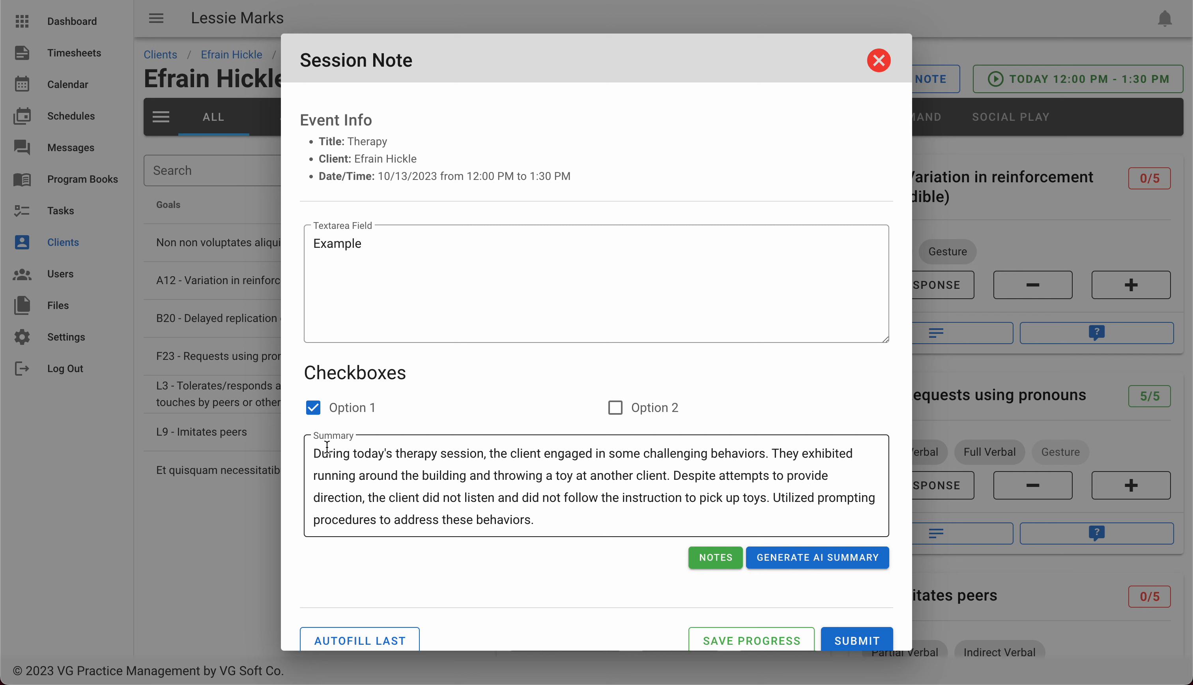
- Review the generated Summary text, save the session note's progress and close the form
{"action": "left_click_drag", "start_coordinate": [315, 449], "coordinate": [493, 506]}
{"action": "left_click", "coordinate": [614, 520]}
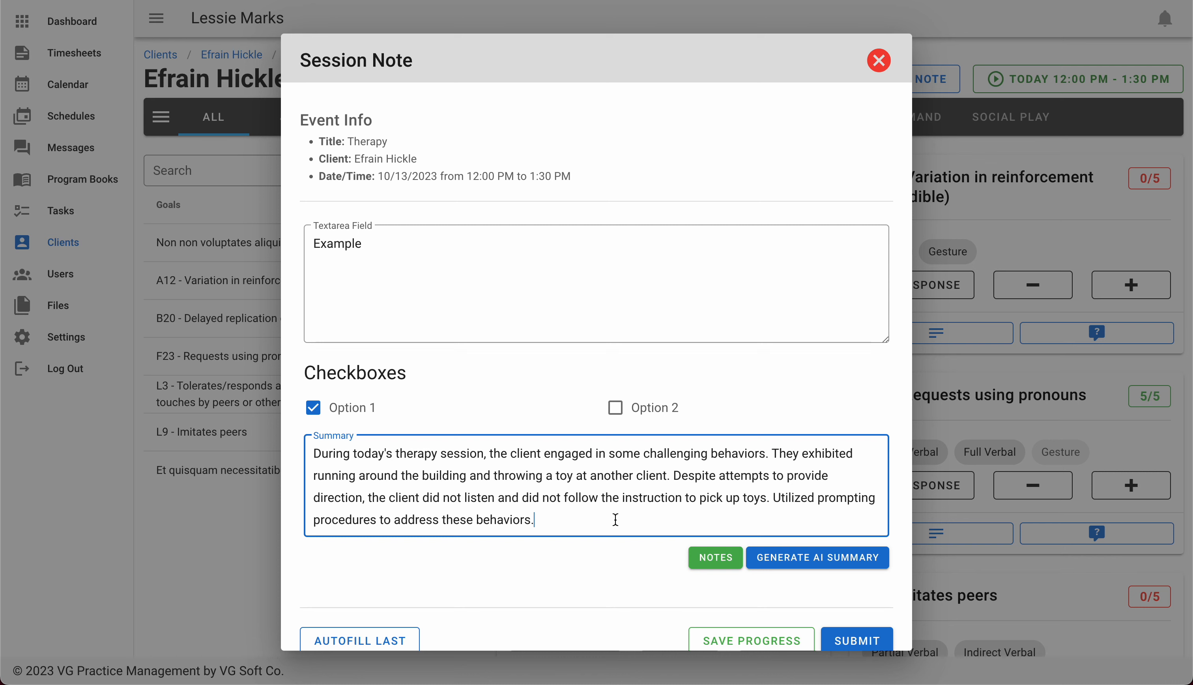
{"action": "scroll", "coordinate": [615, 519], "scroll_direction": "down", "scroll_amount": 1}
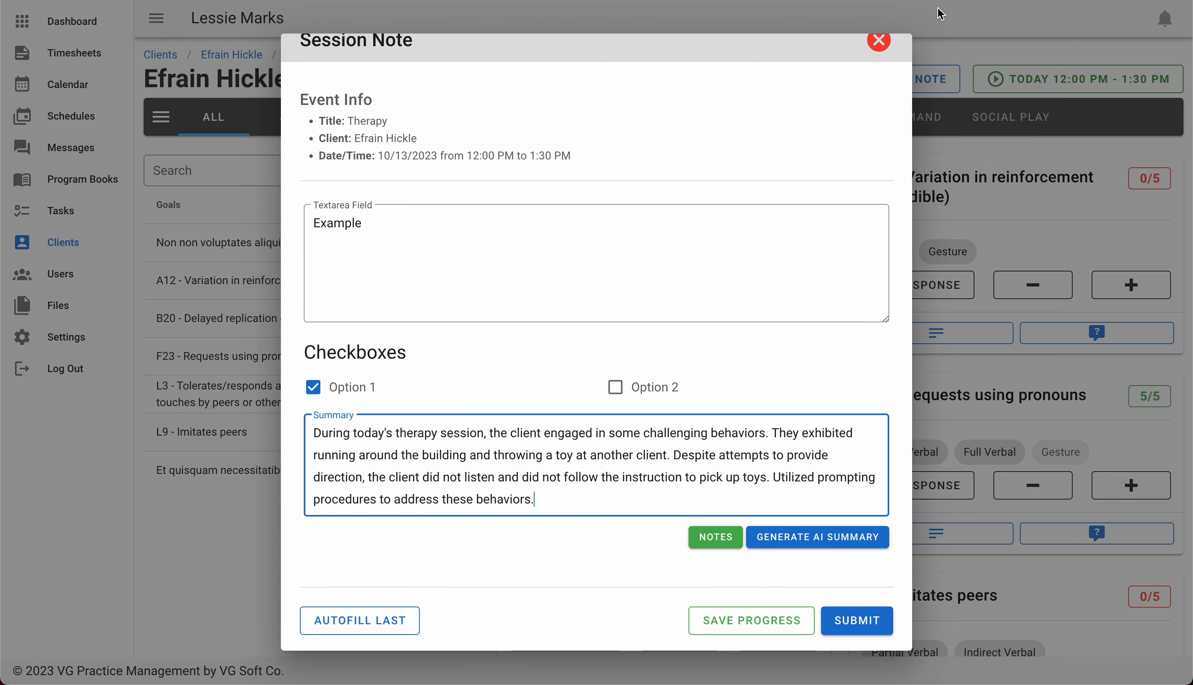
{"action": "left_click", "coordinate": [753, 625]}
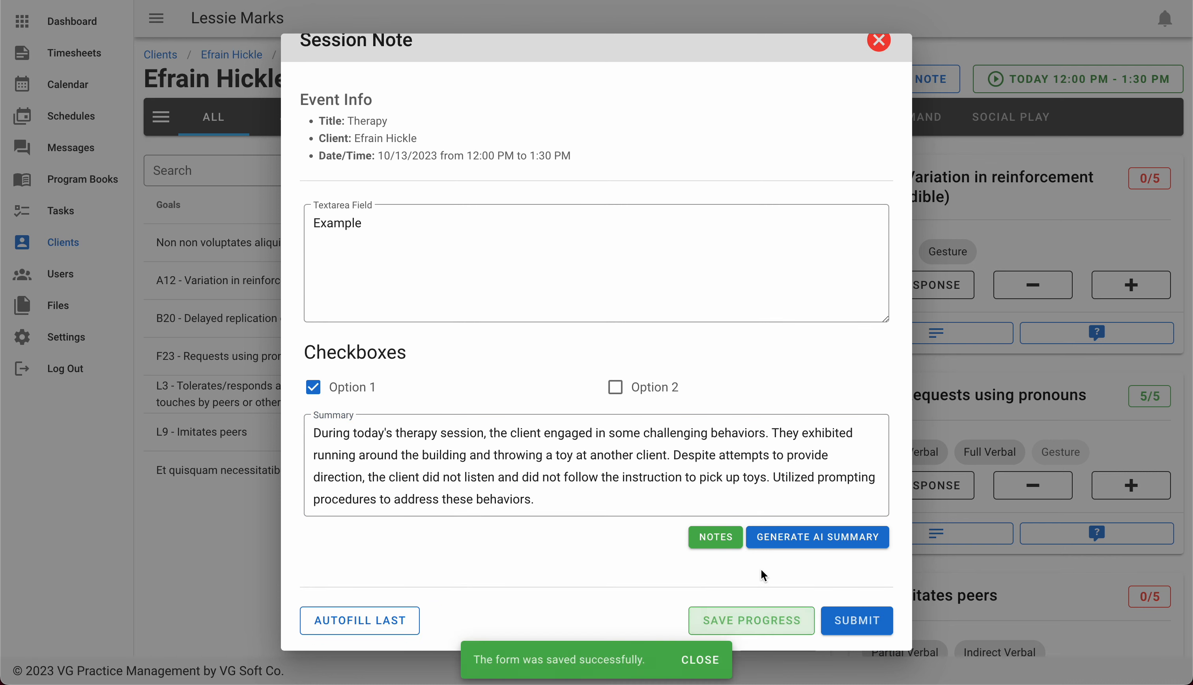
{"action": "left_click", "coordinate": [876, 41]}
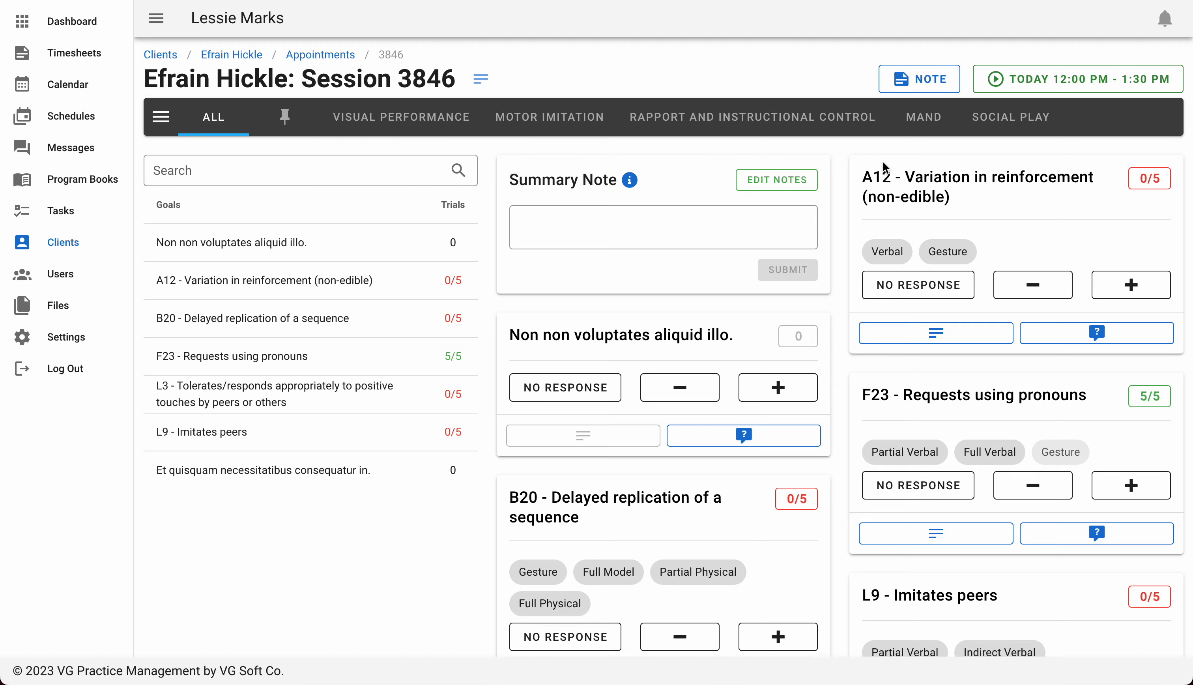
- Submit the session note of the incomplete 12:00 PM to 1:30 PM Therapy event from today's timesheet
{"action": "left_click", "coordinate": [94, 25]}
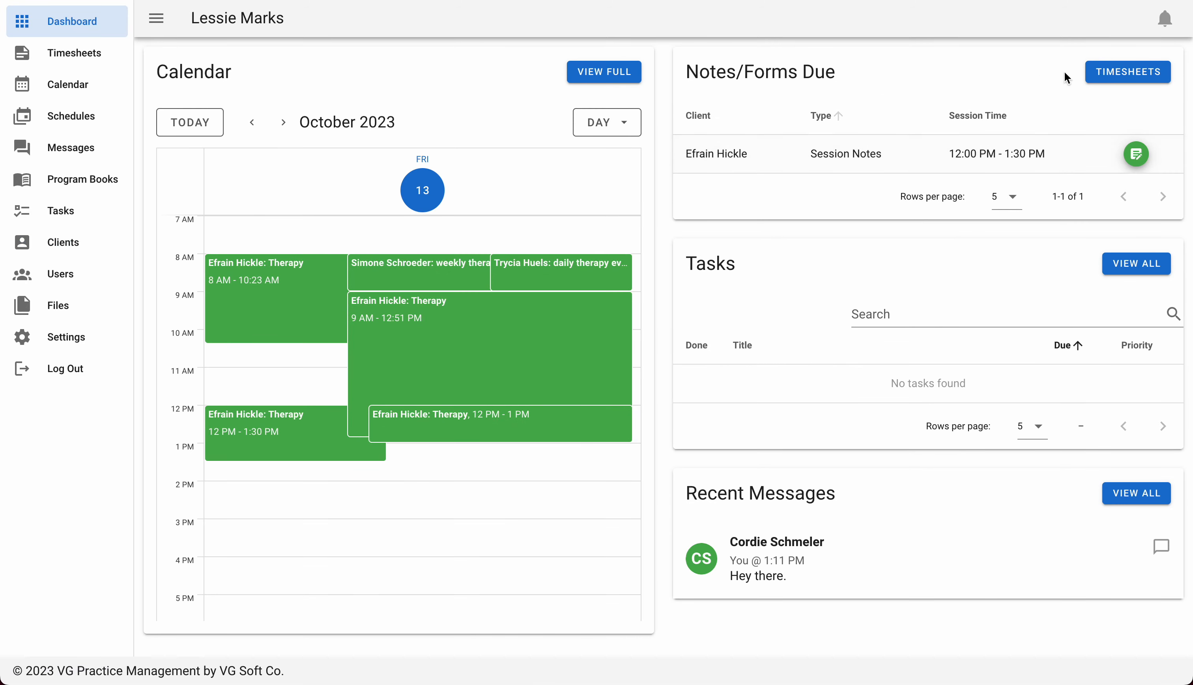
{"action": "left_click", "coordinate": [1134, 73]}
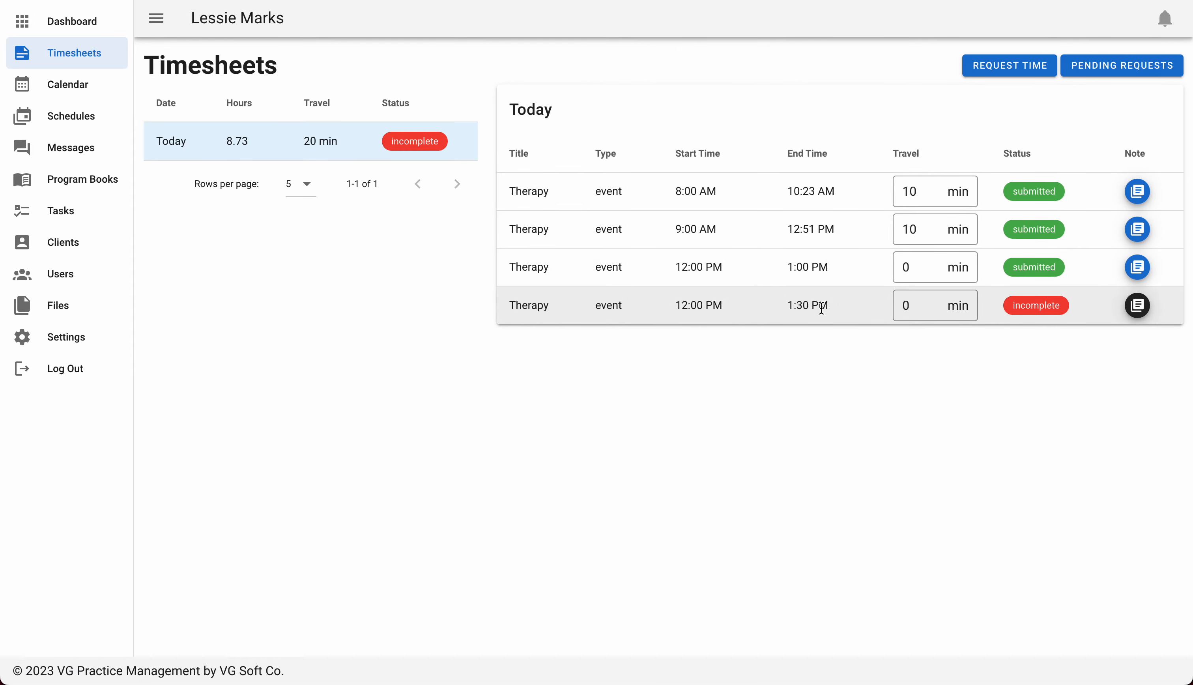
{"action": "left_click", "coordinate": [1136, 305]}
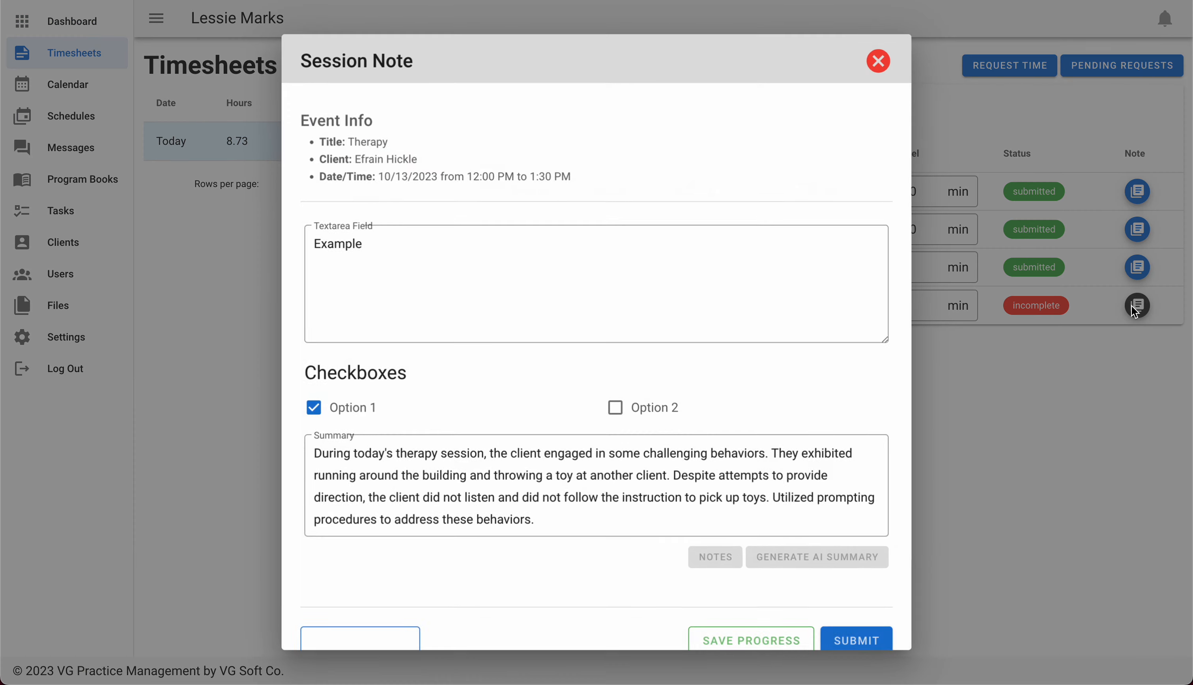
{"action": "left_click", "coordinate": [859, 633]}
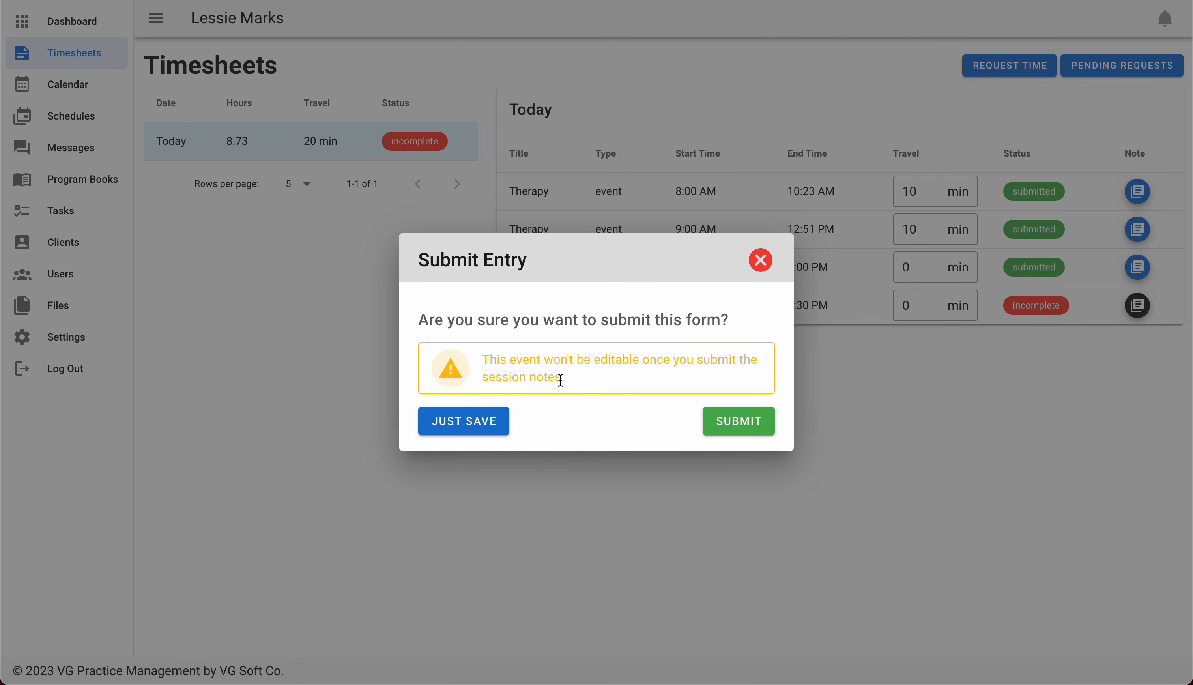
{"action": "left_click", "coordinate": [710, 416]}
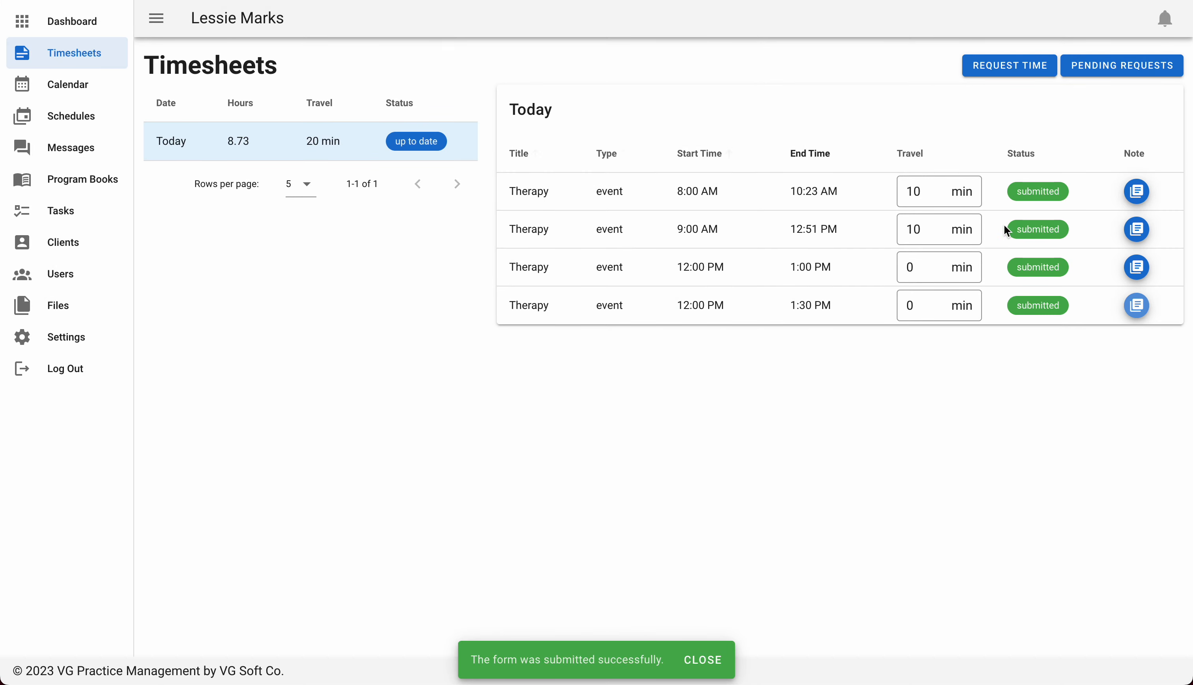
- Review the submitted note of the 12:00 PM to 1:30 PM Therapy event through to its signature, close it and return to the dashboard
{"action": "left_click", "coordinate": [1137, 312]}
{"action": "scroll", "coordinate": [624, 256], "scroll_direction": "down", "scroll_amount": 10}
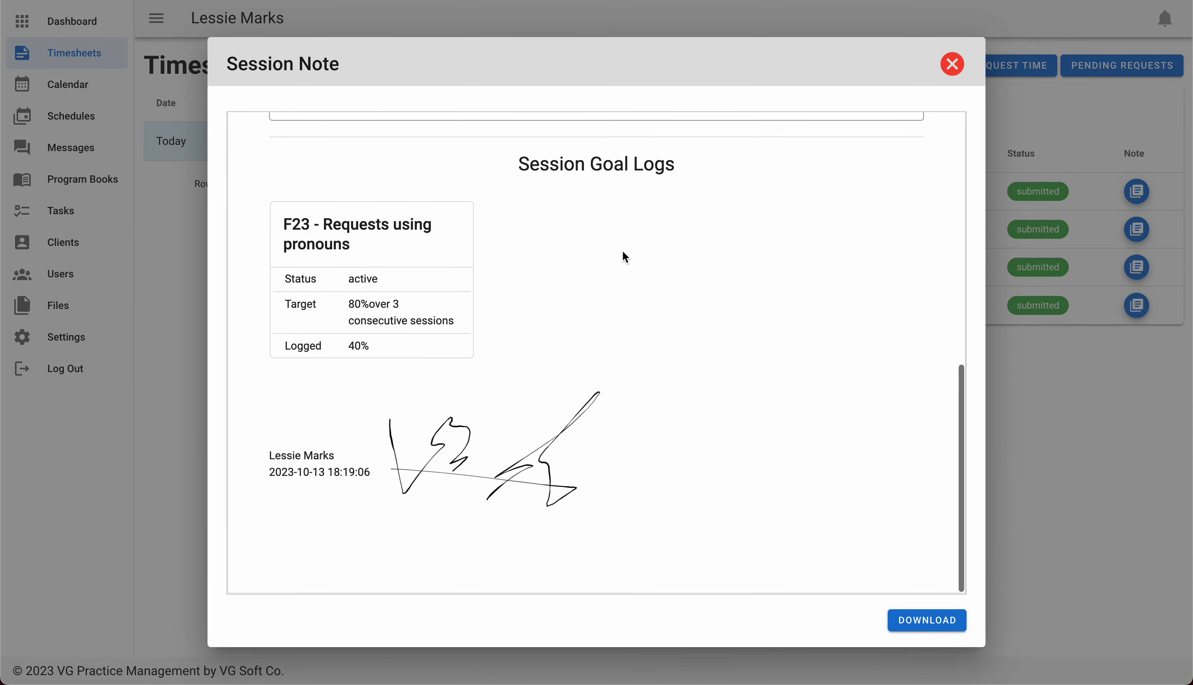
{"action": "scroll", "coordinate": [930, 597], "scroll_direction": "up", "scroll_amount": 10}
{"action": "left_click", "coordinate": [954, 62]}
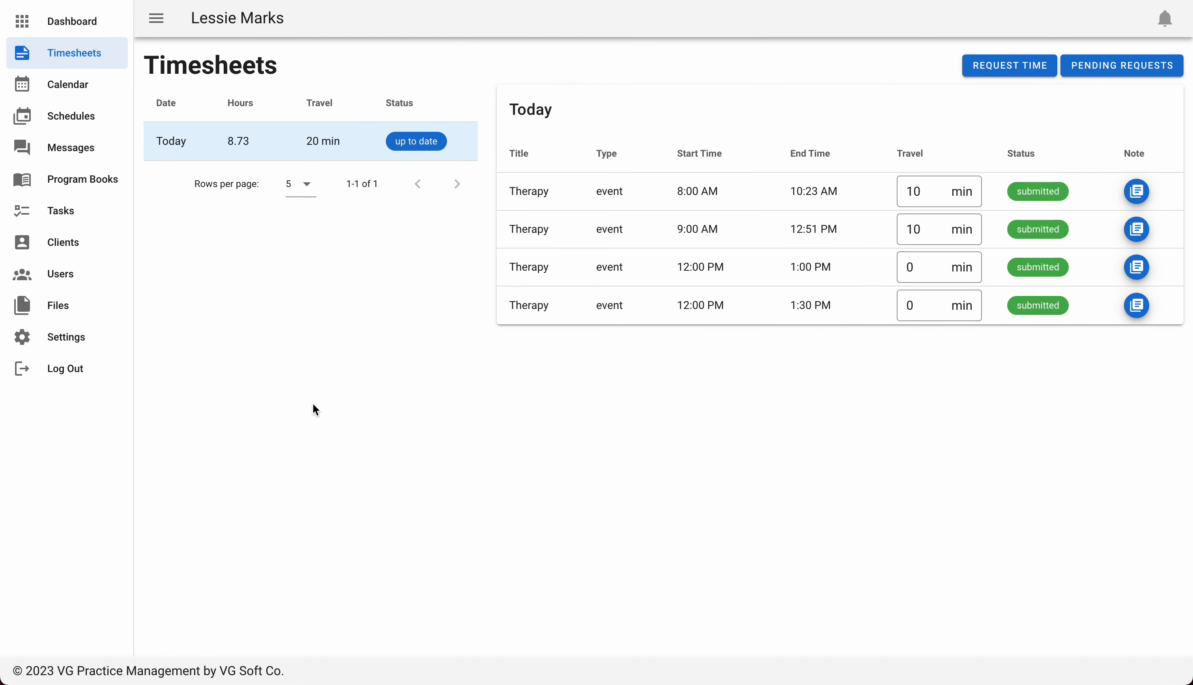
{"action": "left_click", "coordinate": [88, 28]}
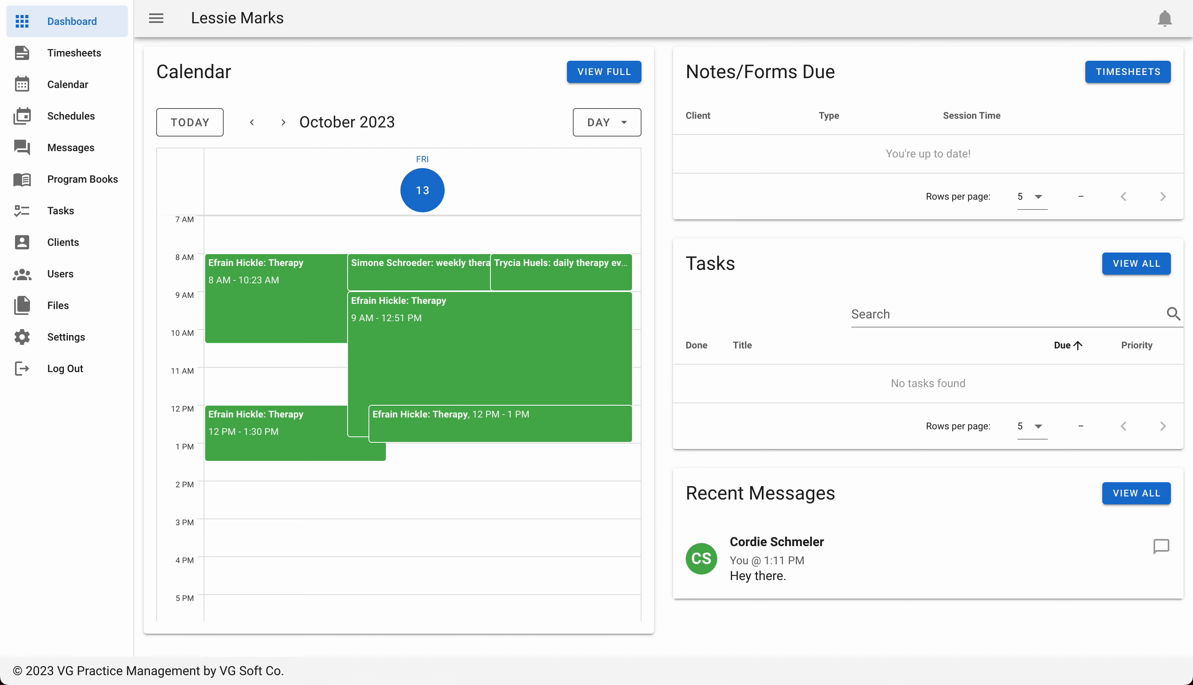
{"action": "key", "text": "super+shift+5"}
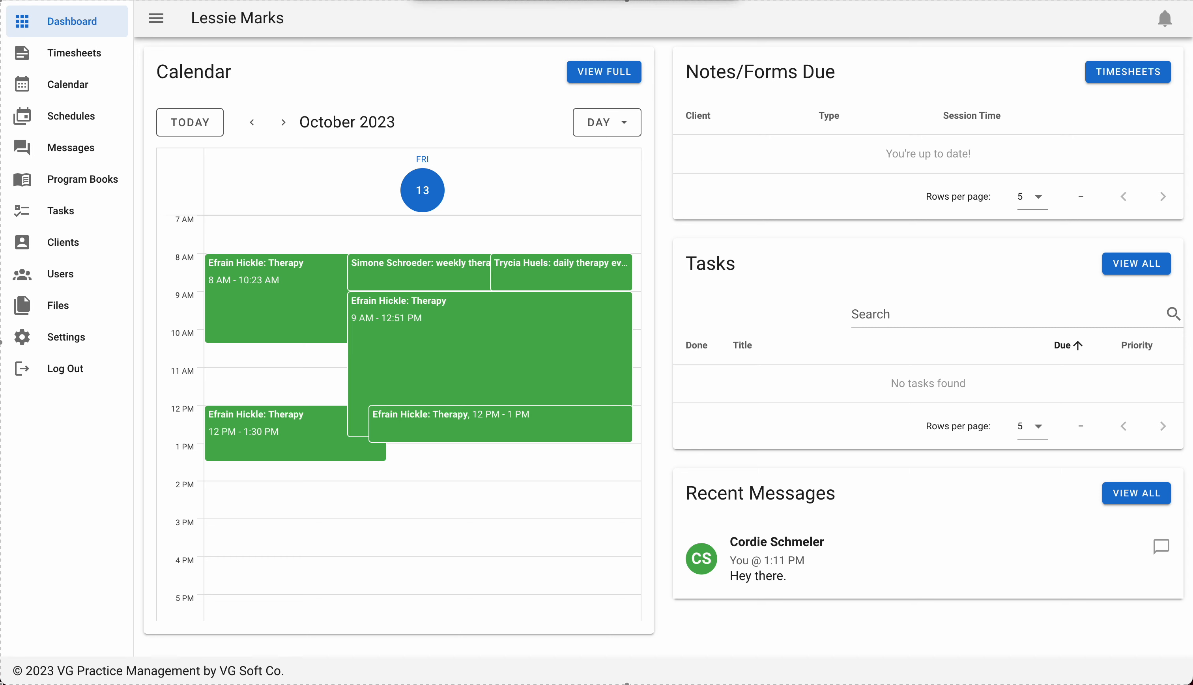